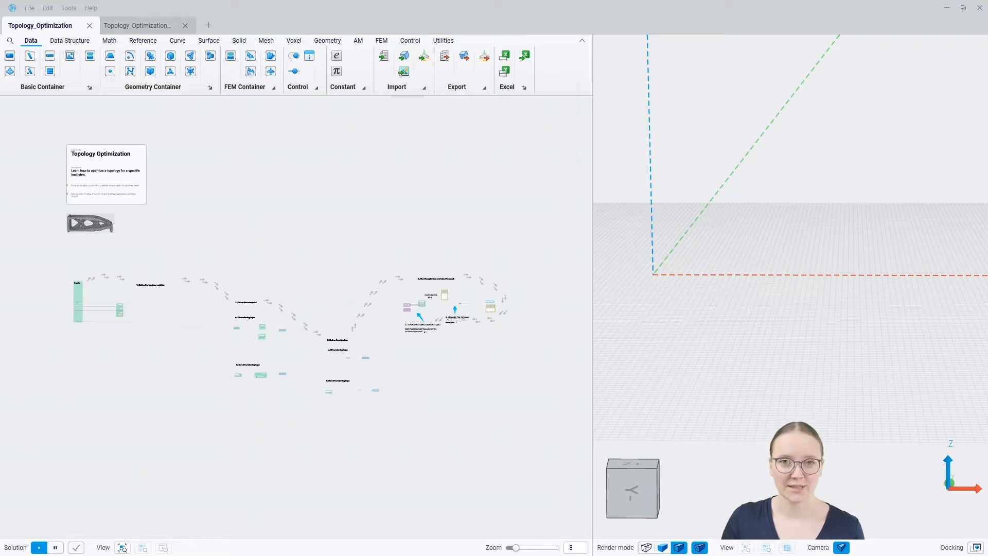
Zoom the canvas onto the Inputs group and read the Model and Solid Part DS info cards.
scroll(63, 325, "up", 10)
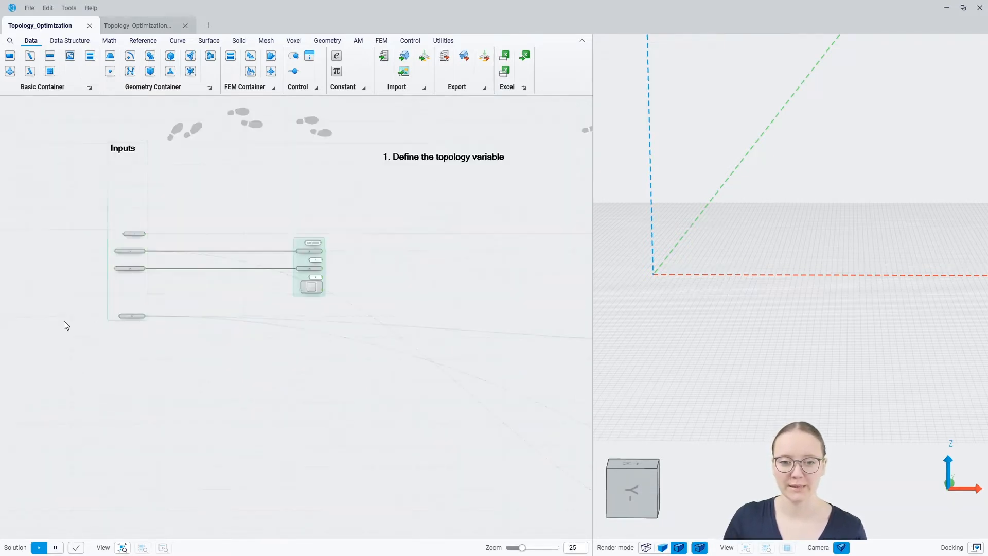
scroll(117, 212, "up", 2)
middle_click_drag(114, 218, 138, 332)
mouse_move(238, 286)
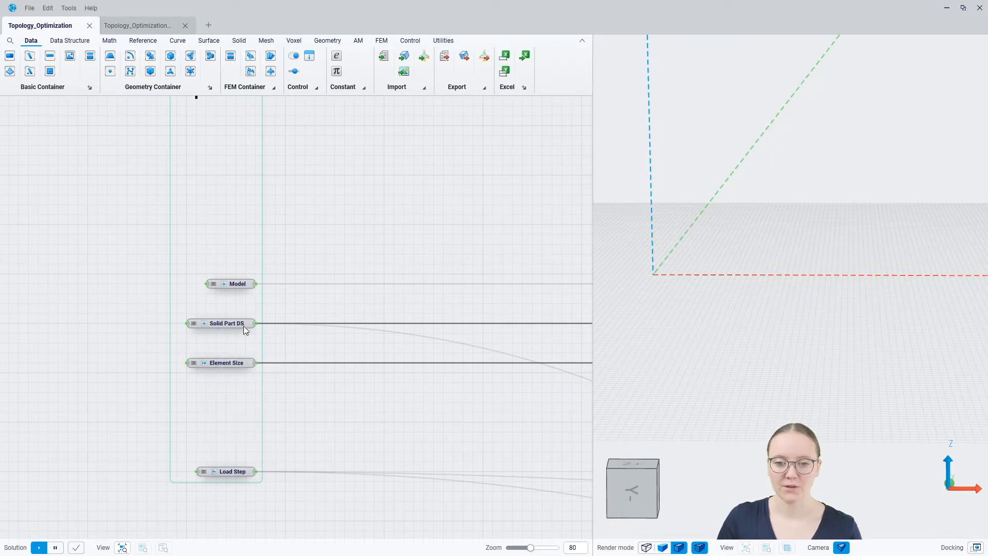
mouse_move(242, 332)
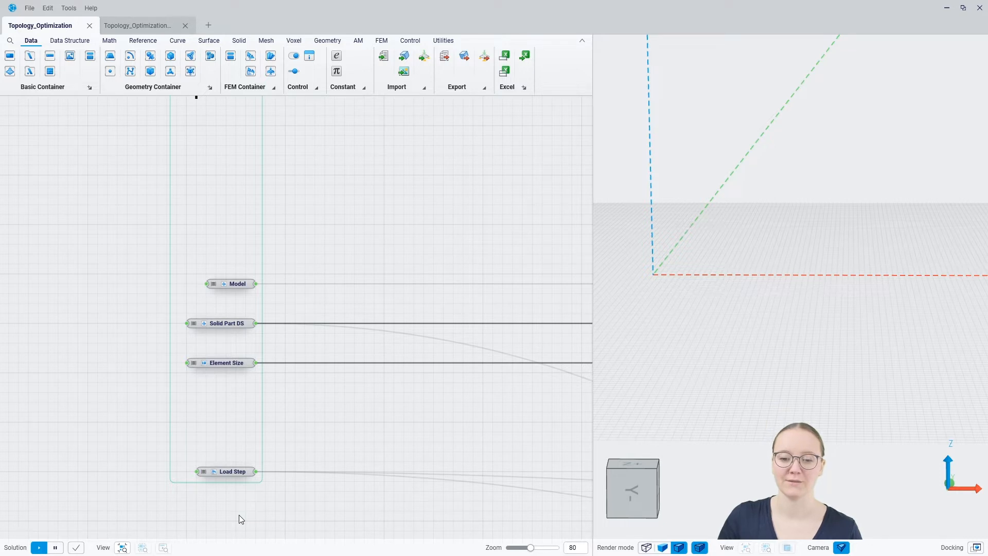
Preview the meshed Model in the 3D viewport and inspect its right end and -Y side.
left_click(238, 286)
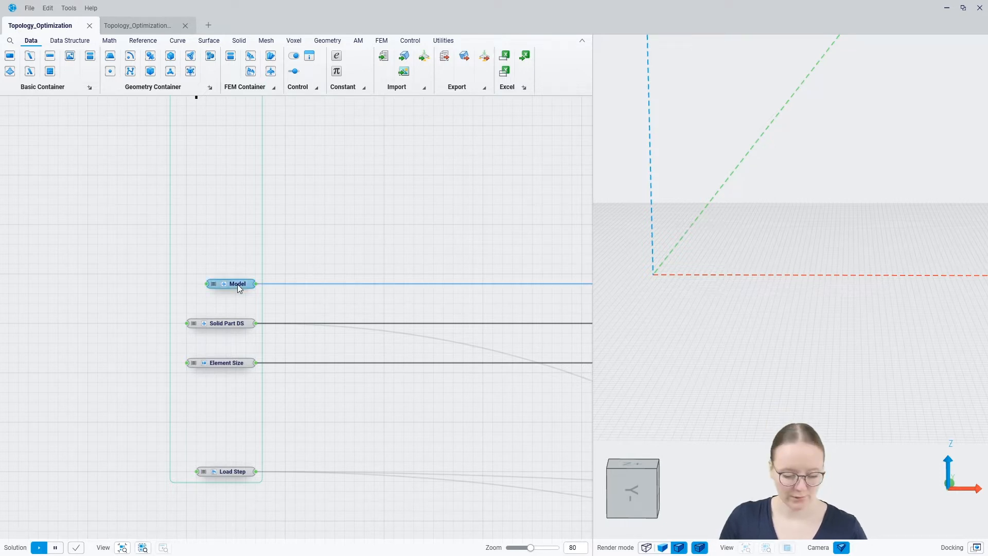
left_click(360, 227)
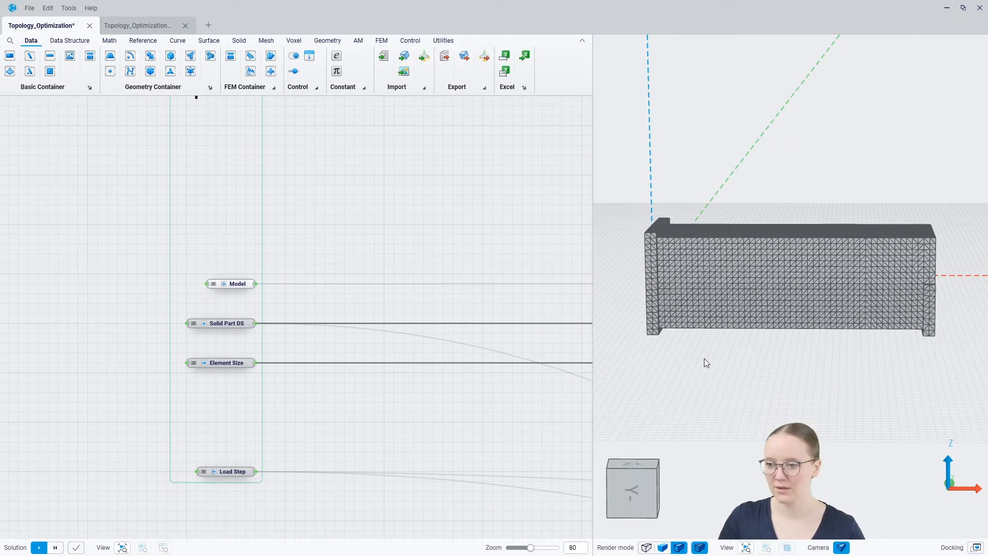
mouse_move(697, 341)
middle_mouse_down()
mouse_move(678, 348)
mouse_move(685, 352)
middle_mouse_up()
middle_click_drag(767, 330, 685, 332)
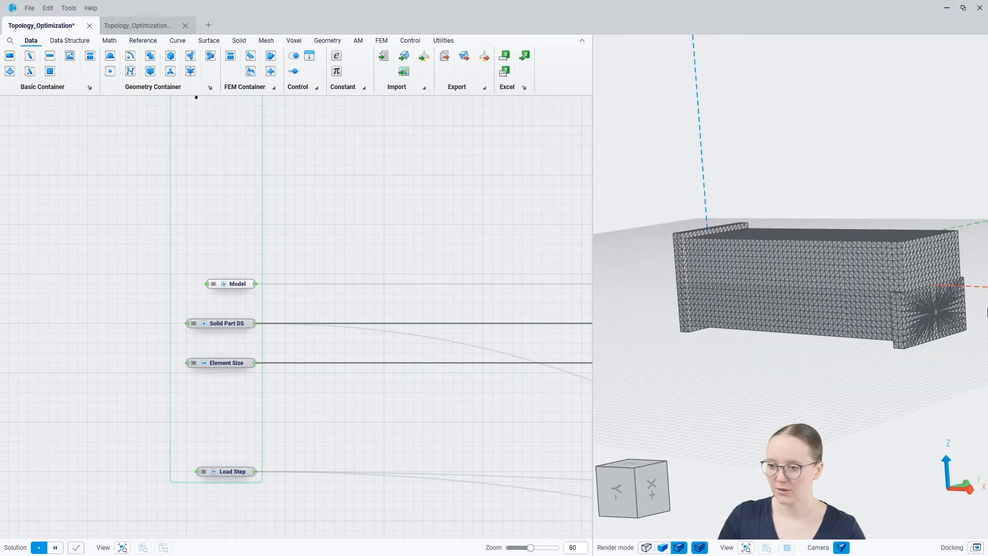
scroll(959, 312, "up", 3)
scroll(898, 317, "up", 3)
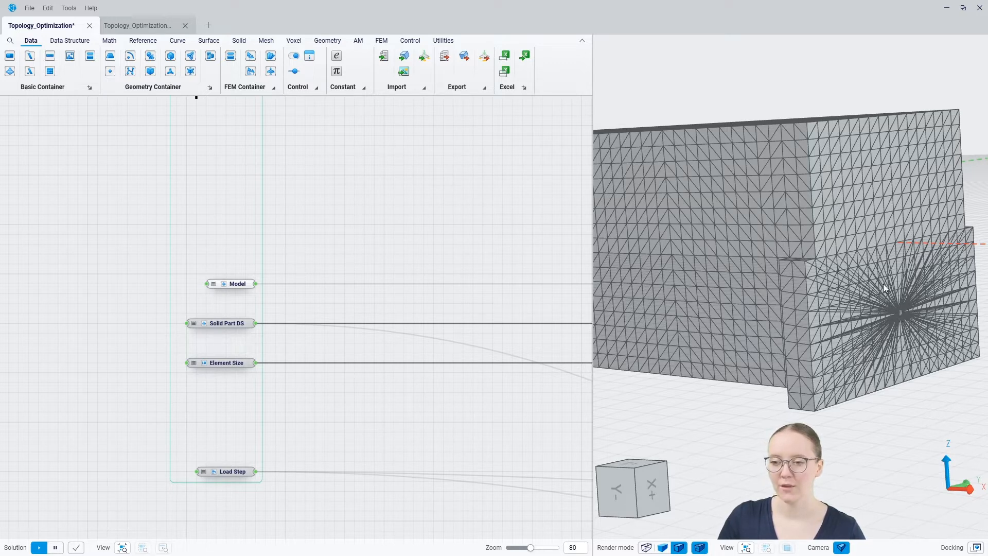
scroll(853, 264, "down", 2)
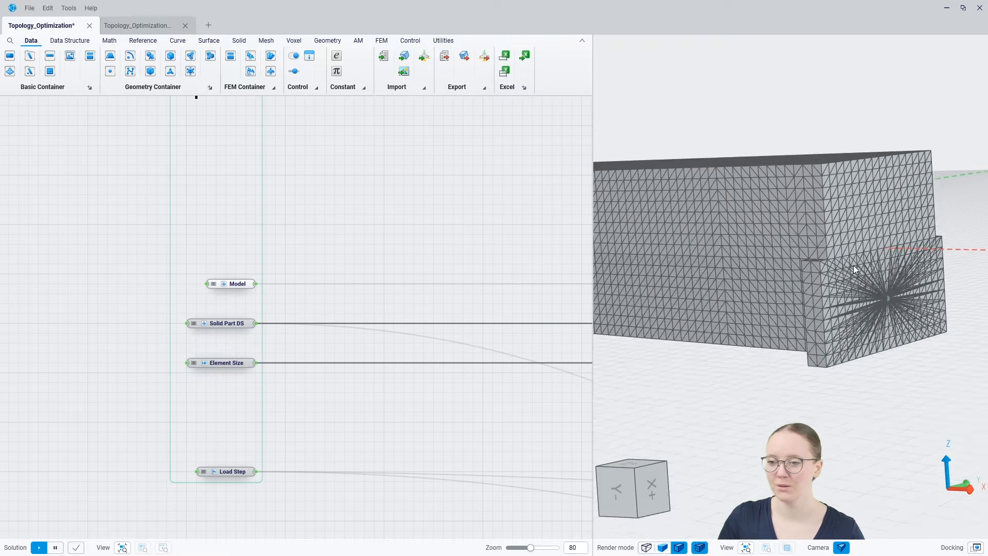
scroll(854, 265, "down", 3)
middle_click_drag(798, 290, 842, 283)
scroll(858, 280, "down", 1)
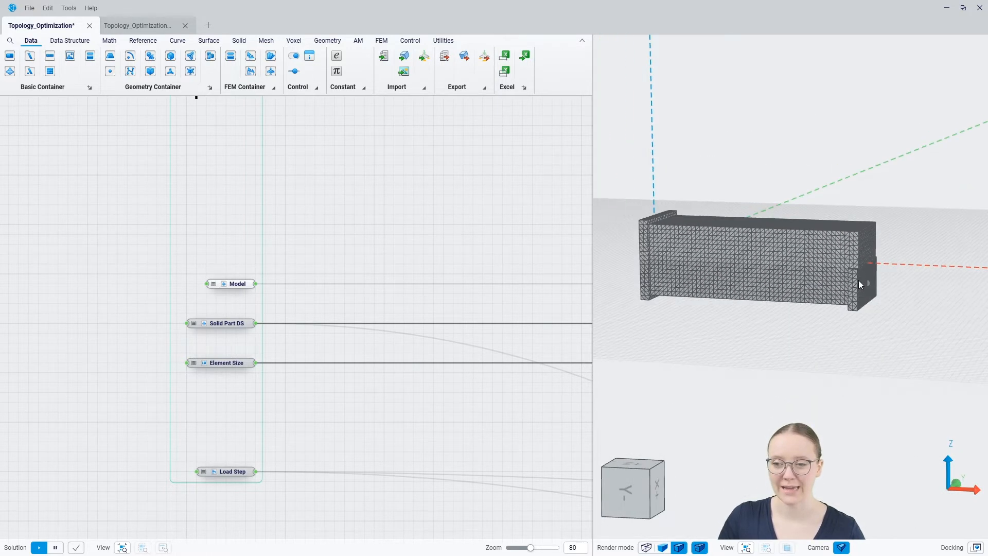
scroll(859, 280, "down", 1)
scroll(723, 287, "up", 2)
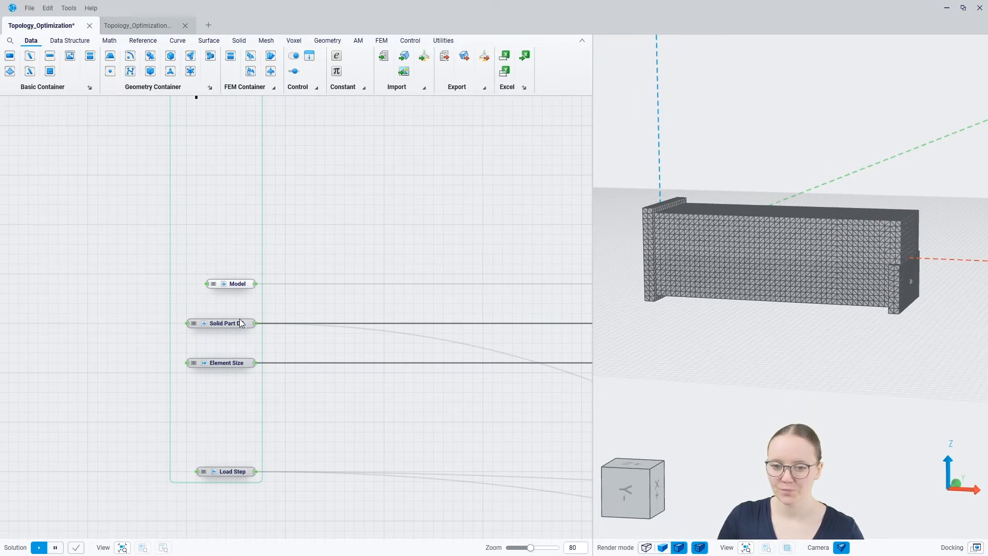
Select the Model and Solid Part DS nodes to highlight their parts, then orbit the view.
left_click(242, 283)
left_click(230, 323)
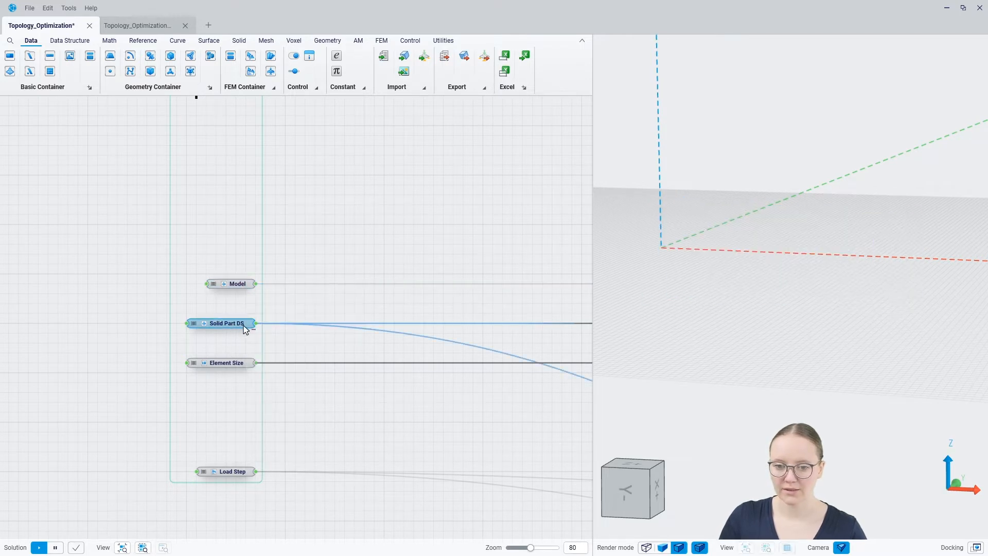
left_click(330, 280)
mouse_move(753, 294)
middle_mouse_down()
mouse_move(729, 289)
mouse_move(768, 294)
middle_mouse_up()
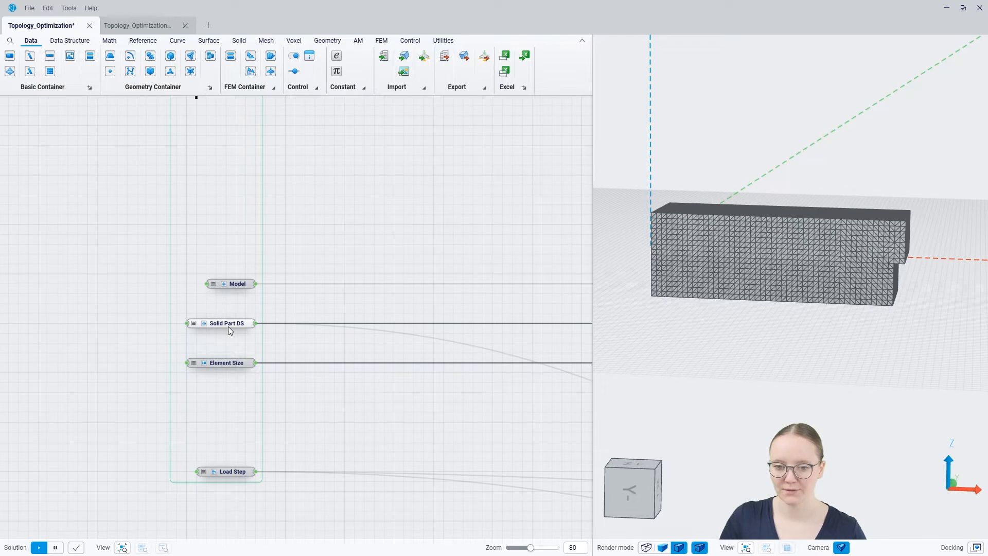
Create a node wired from Element Size, then delete it again.
left_click(228, 325)
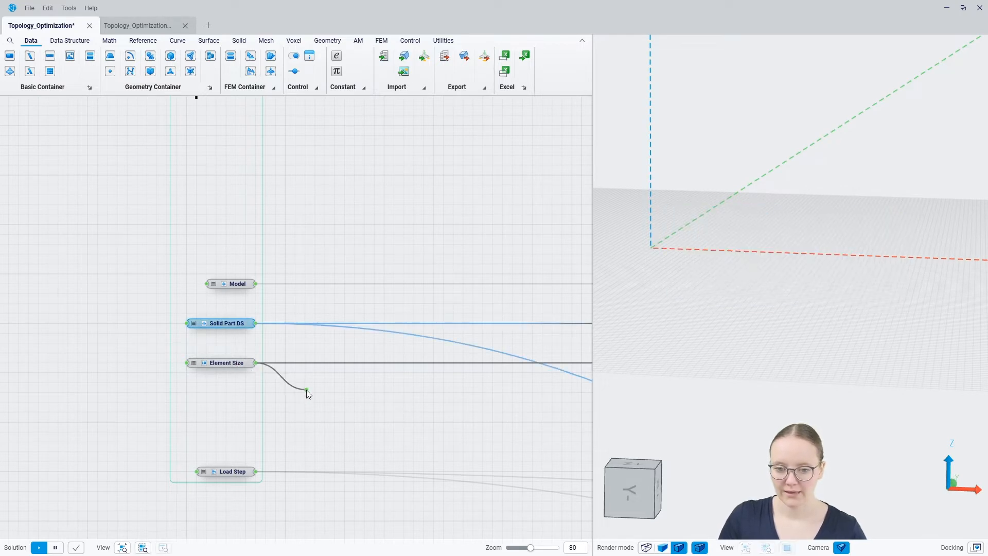
left_click_drag(307, 390, 307, 389)
left_click(311, 431)
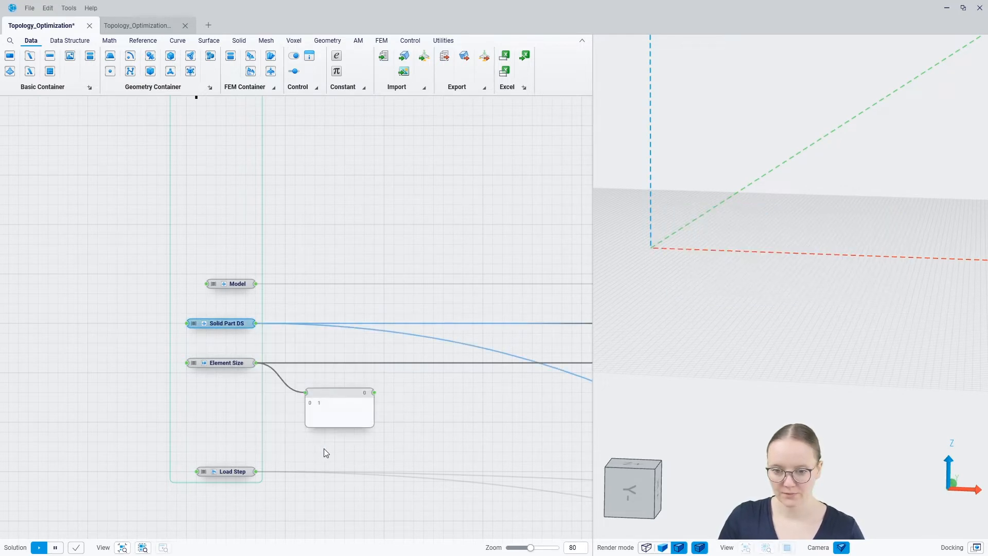
left_click(339, 409)
key("Delete")
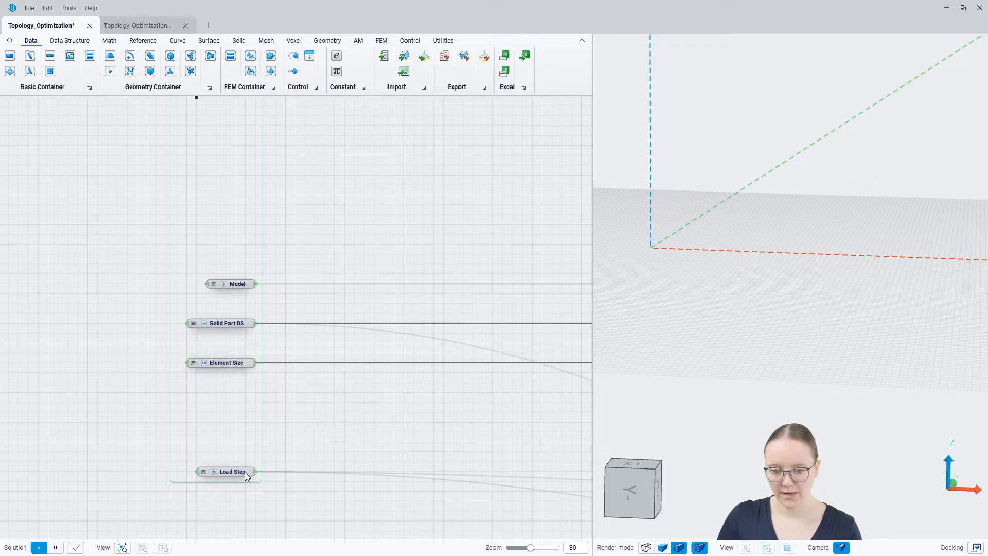
Add and widen a text panel to read the Load Step contents, then delete the panel.
left_click(245, 472)
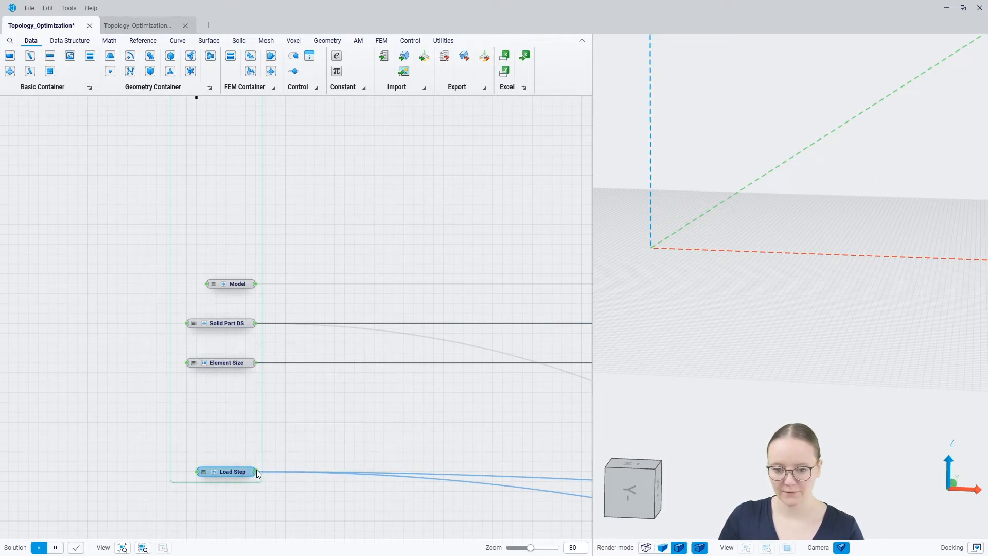
left_click_drag(255, 471, 323, 437)
left_click(317, 483)
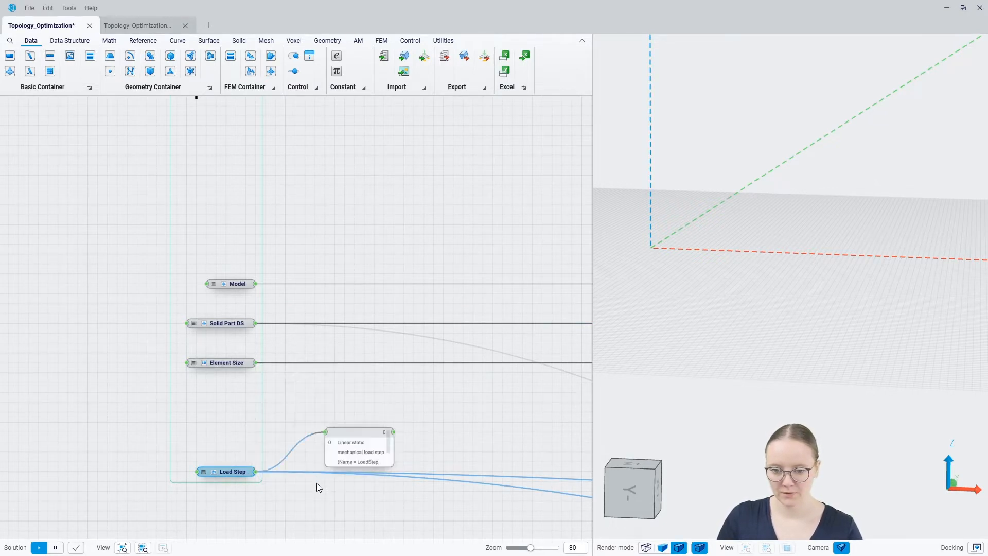
left_click_drag(393, 466, 510, 475)
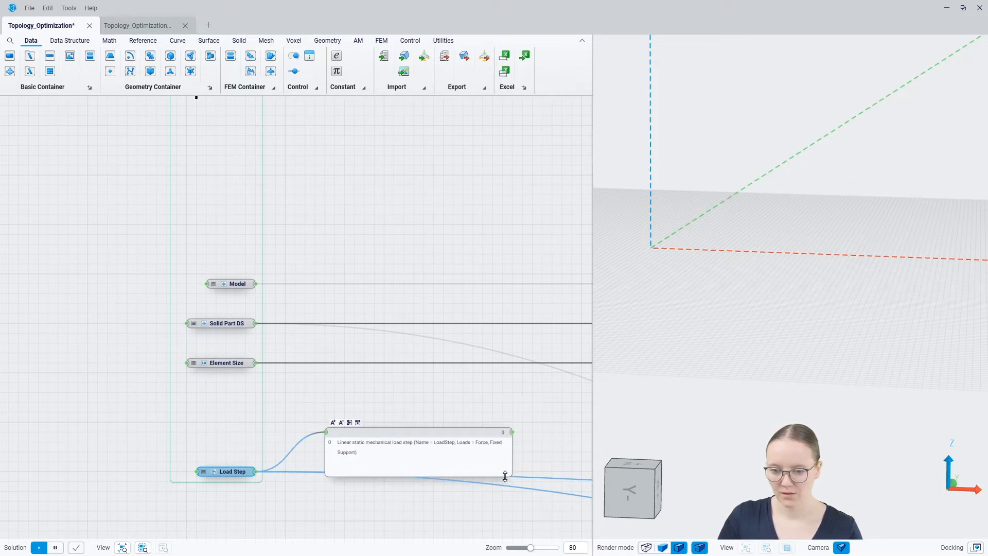
left_click(463, 438)
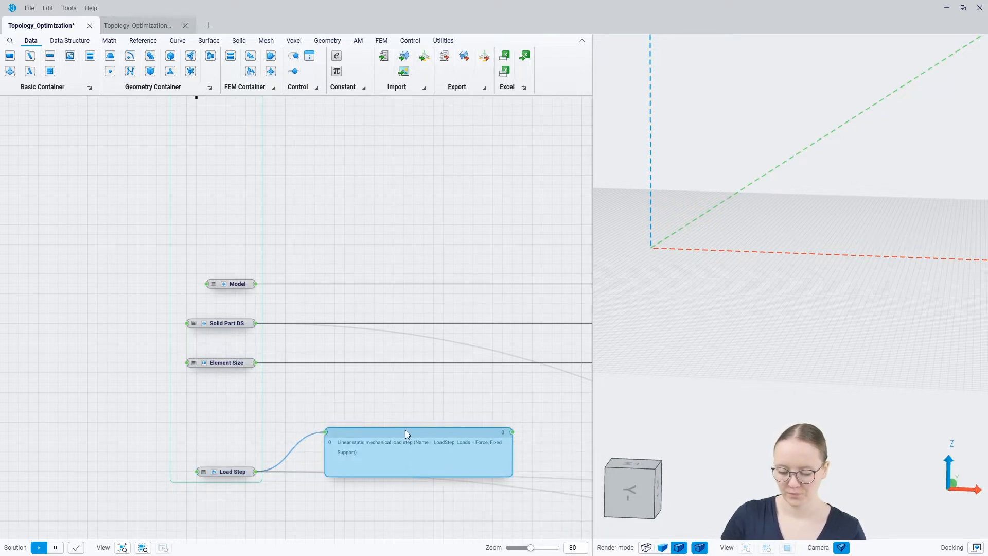
key("Delete")
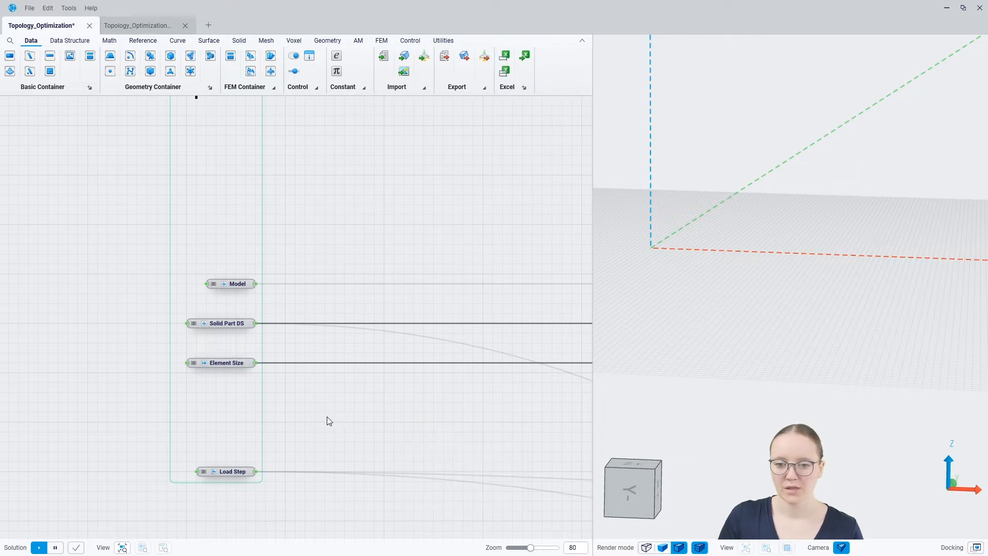
Pan past '2. Define the constraint' and 'b. Non dimensioning topo' to '3. Define the objective'.
scroll(326, 416, "down", 5)
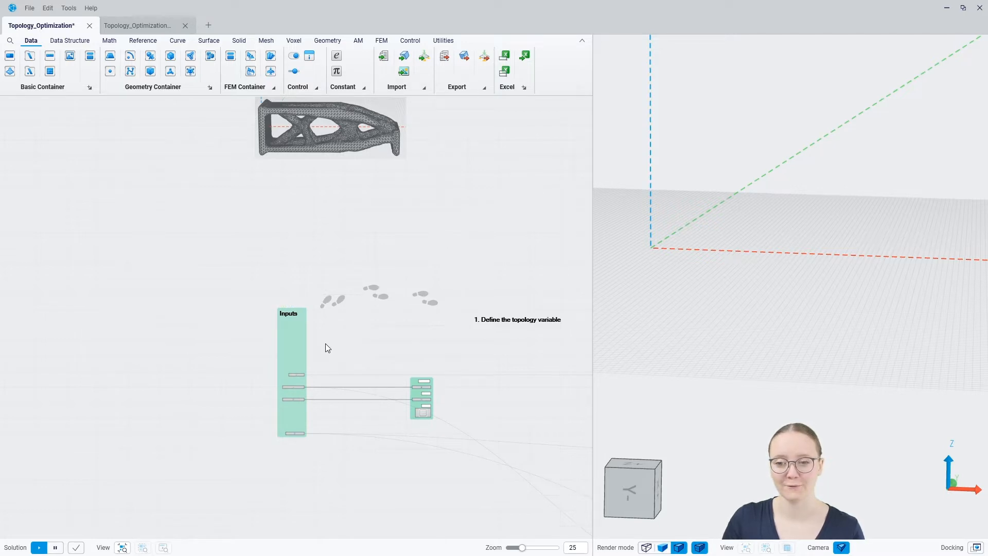
right_click_drag(519, 351, 298, 334)
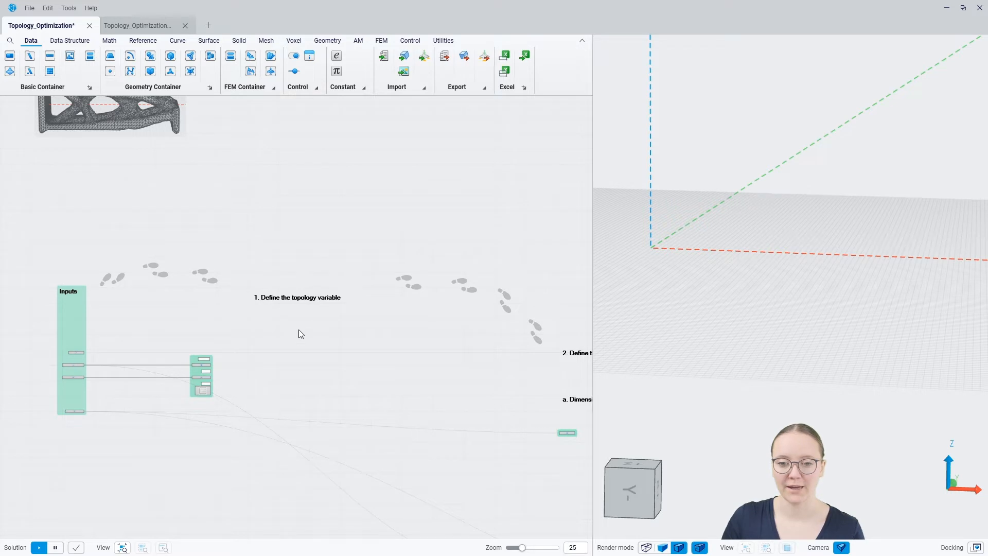
scroll(300, 329, "up", 3)
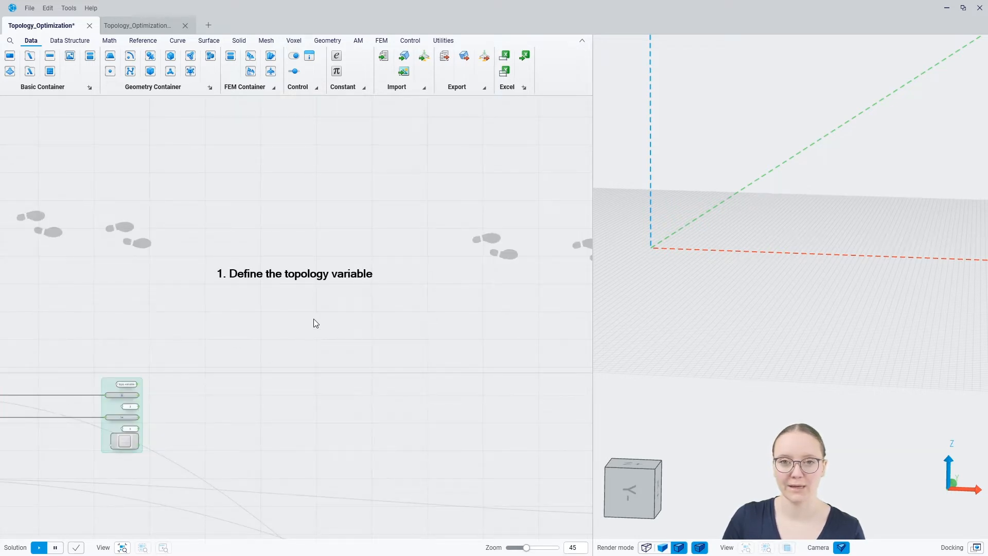
right_click_drag(462, 353, 215, 322)
right_click_drag(435, 400, 232, 322)
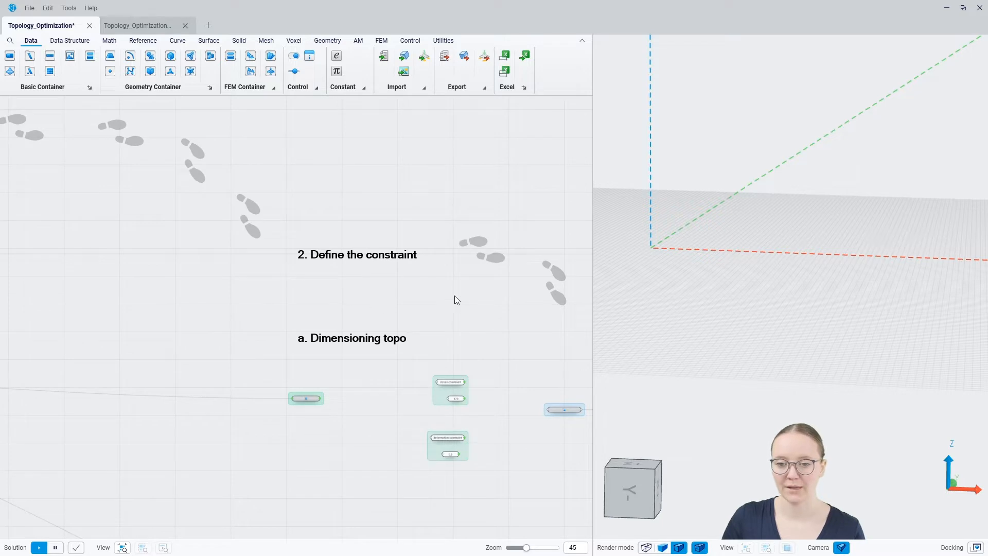
right_click_drag(465, 342, 444, 243)
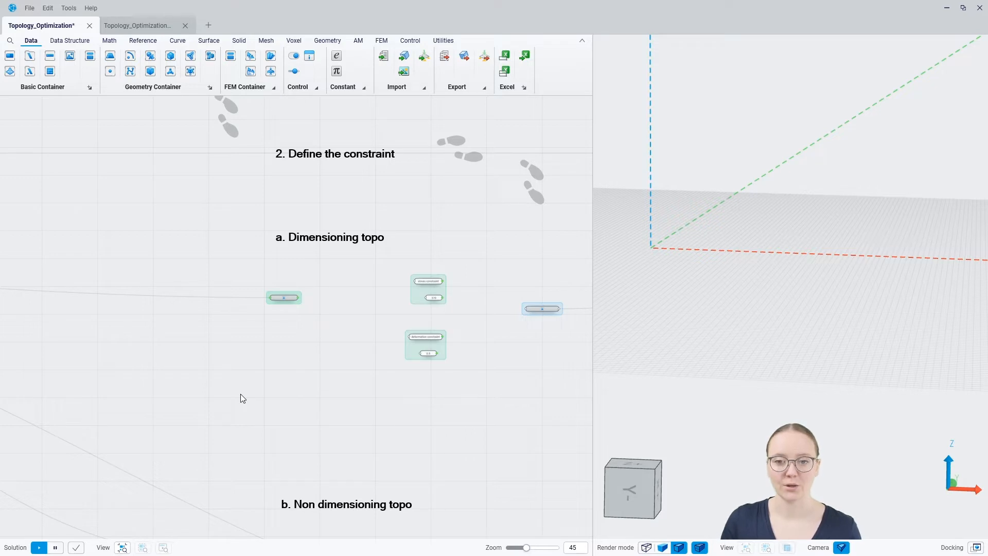
scroll(235, 339, "down", 2)
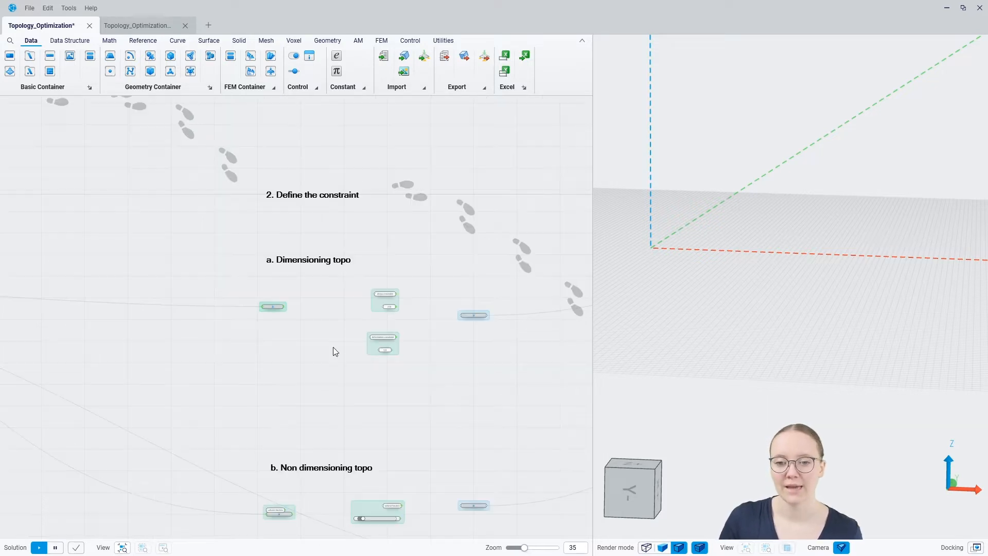
middle_click_drag(507, 401, 178, 310)
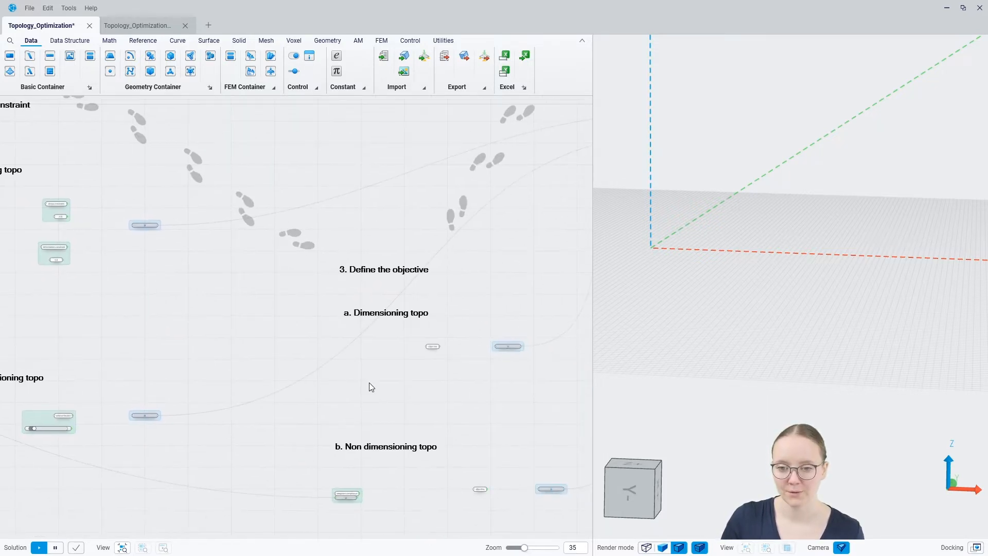
middle_click_drag(369, 382, 306, 290)
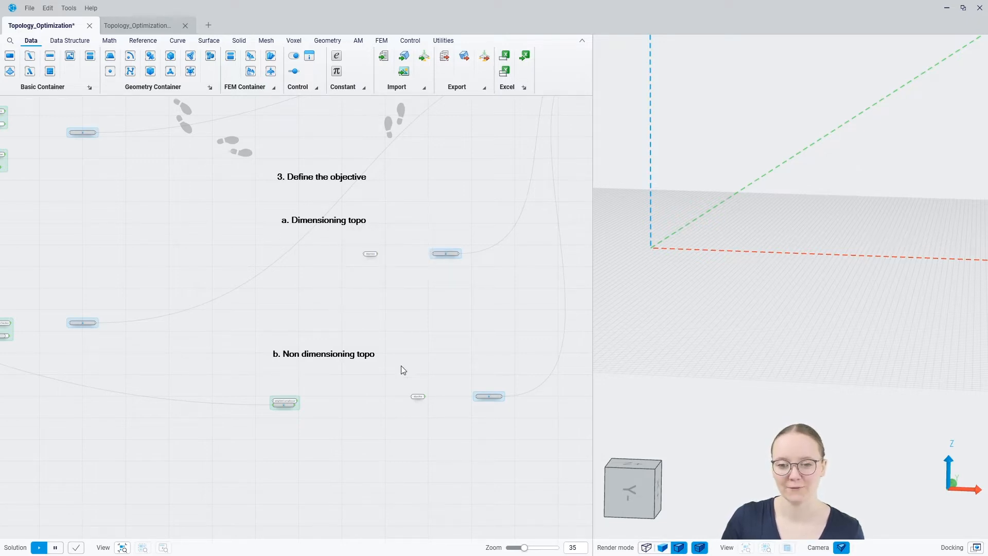
left_click_drag(448, 202, 312, 324)
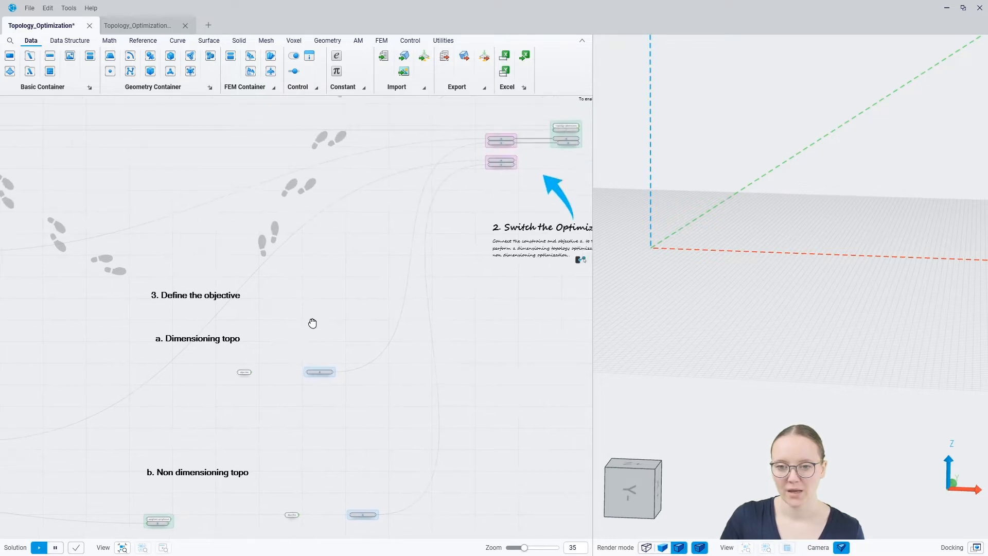
Pan the canvas back to the Inputs group and '1. Define the topology variable'.
left_click_drag(384, 243, 195, 373)
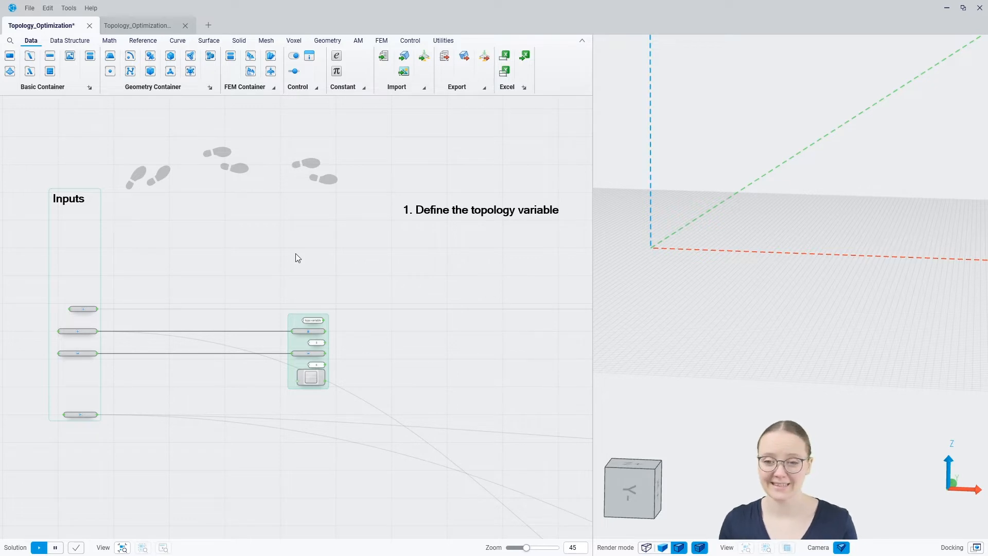
Add a Solid Topology Variable node, found with 'topolo', whose Name comes from the topo variable text.
scroll(343, 259, "up", 3)
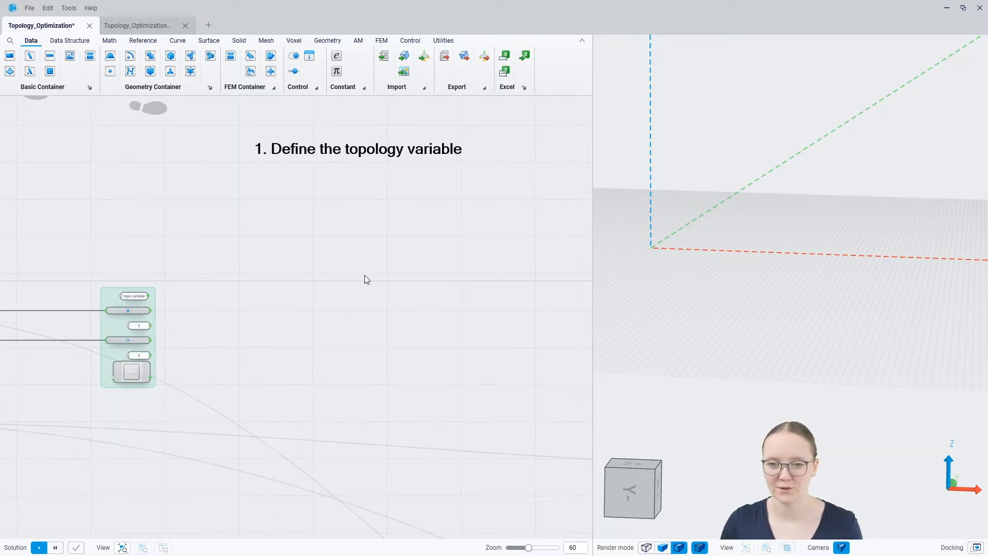
scroll(164, 360, "up", 4)
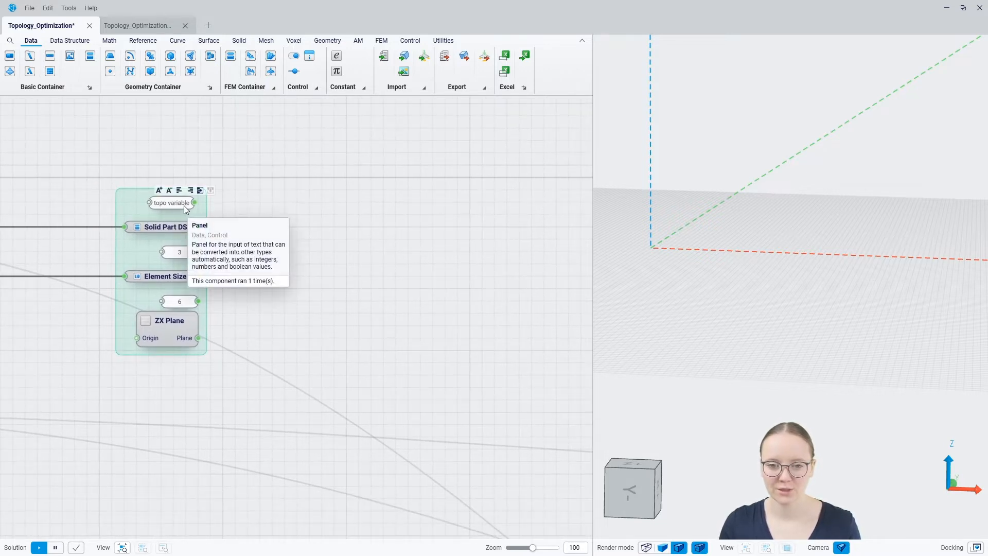
left_click_drag(193, 206, 421, 201)
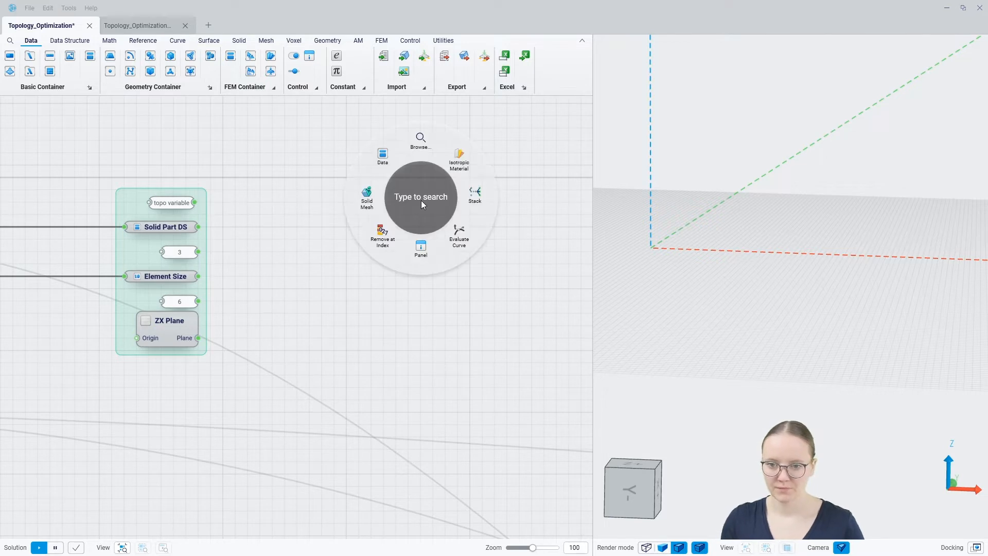
type("topolo")
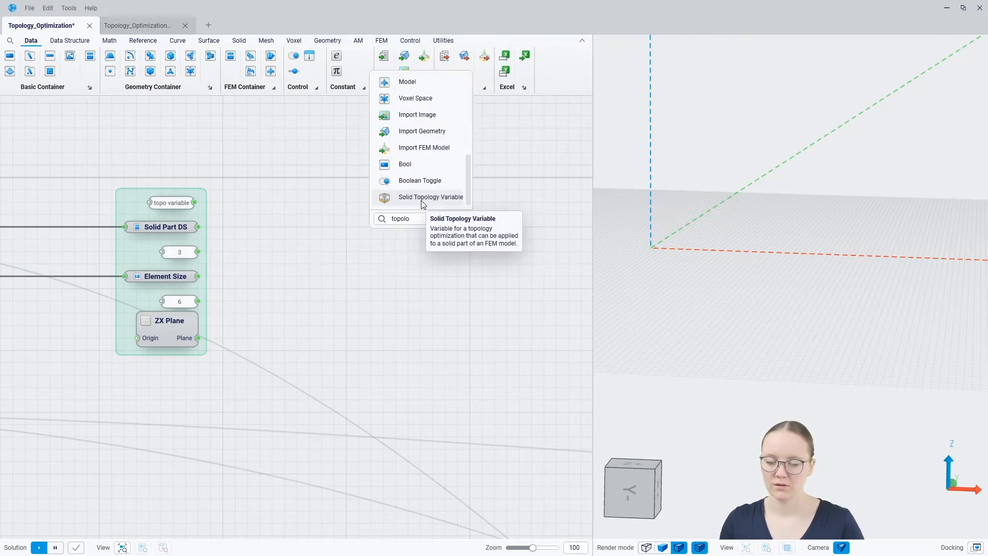
left_click(421, 200)
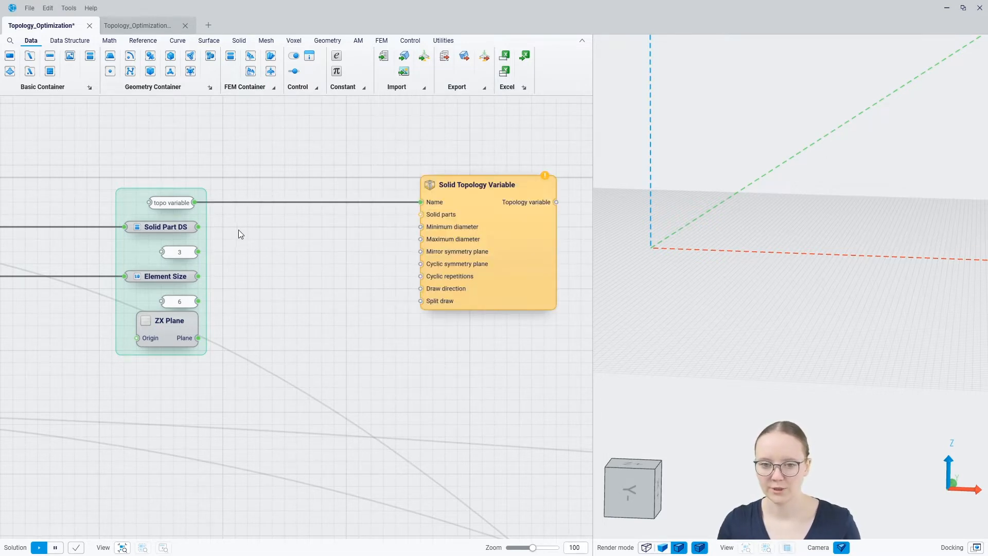
Wire Solid Part DS into the Solid parts input and check the new node.
left_click_drag(199, 226, 421, 214)
scroll(298, 249, "down", 4)
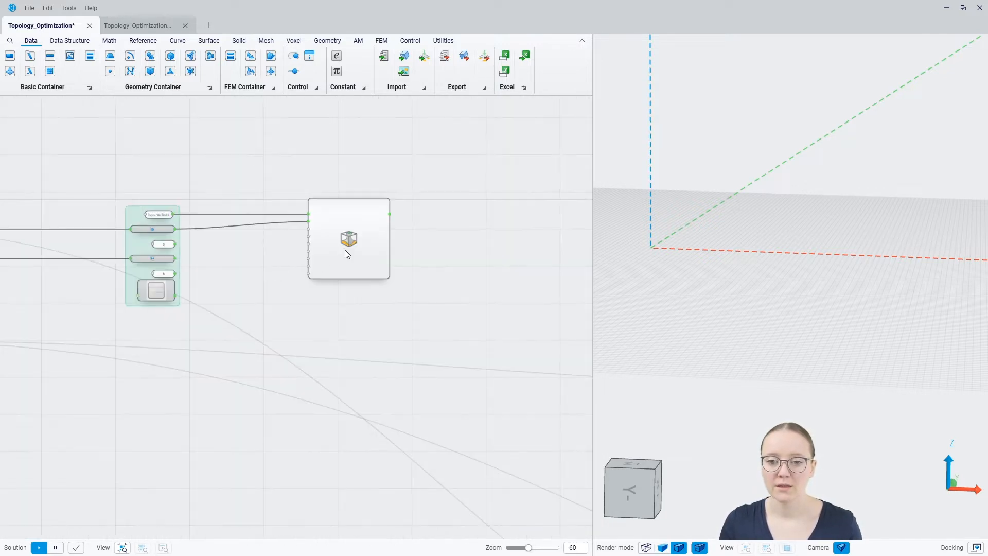
left_click(387, 255)
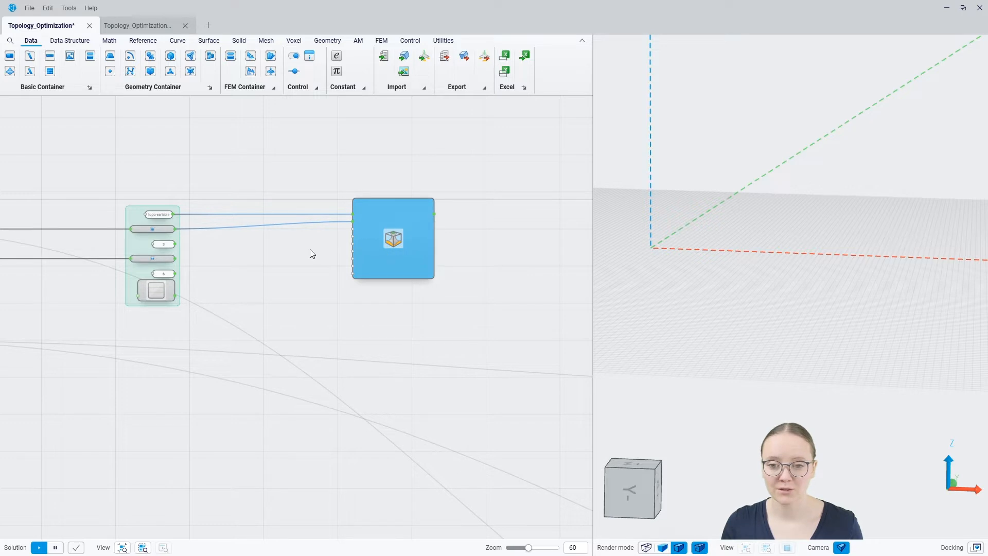
scroll(310, 249, "up", 2)
mouse_move(452, 205)
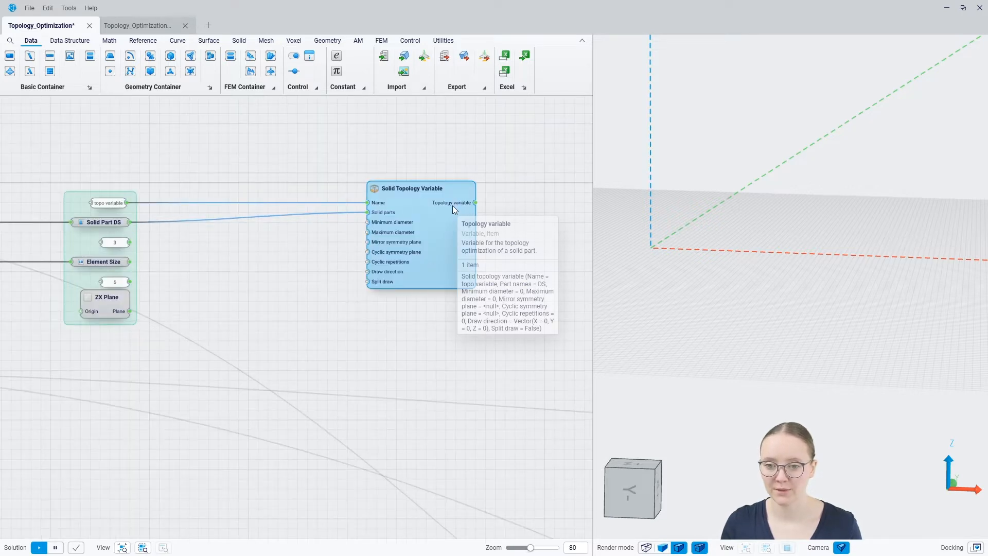
left_click(251, 291)
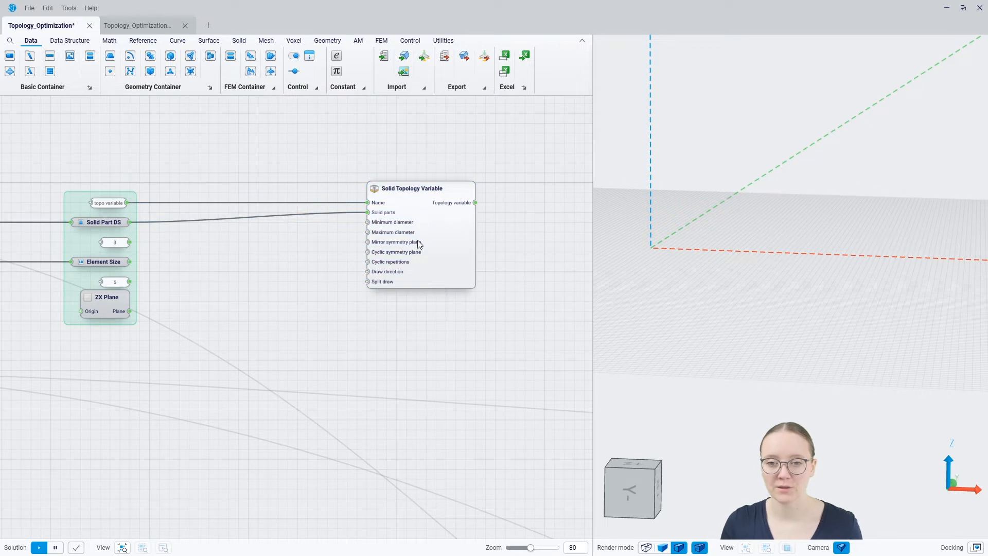
mouse_move(395, 250)
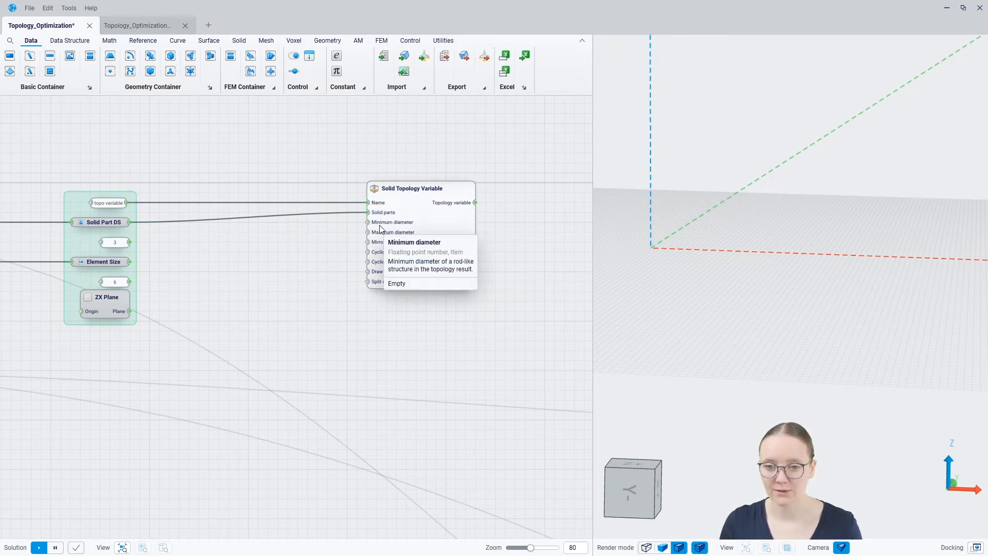
mouse_move(401, 230)
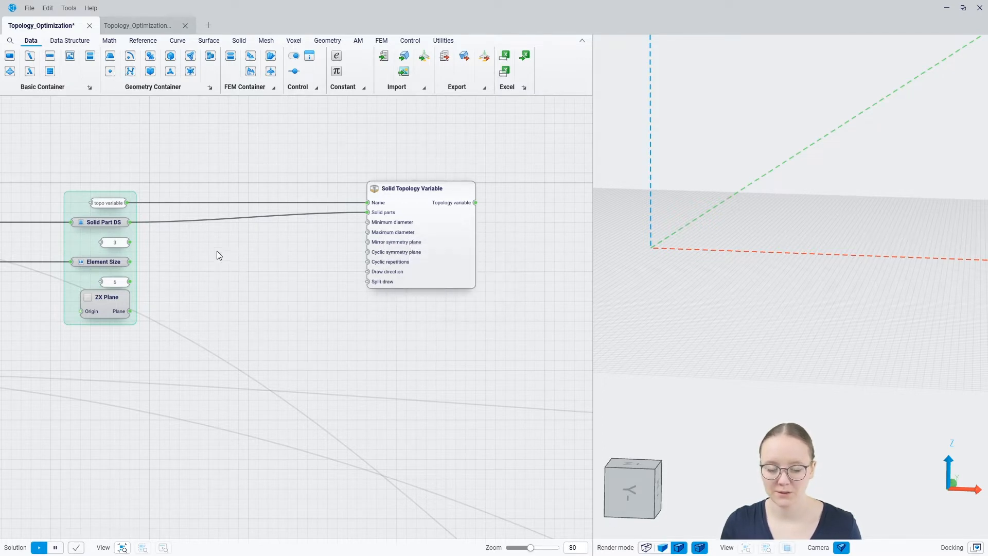
mouse_move(111, 263)
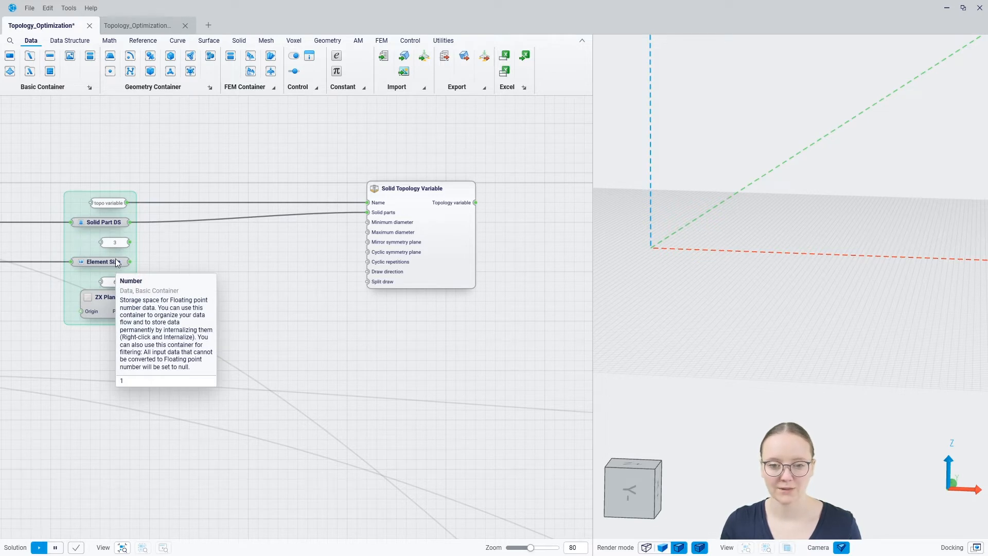
Add a Multiplication node computing 3 × Element Size for the minimum diameter.
right_click(163, 252)
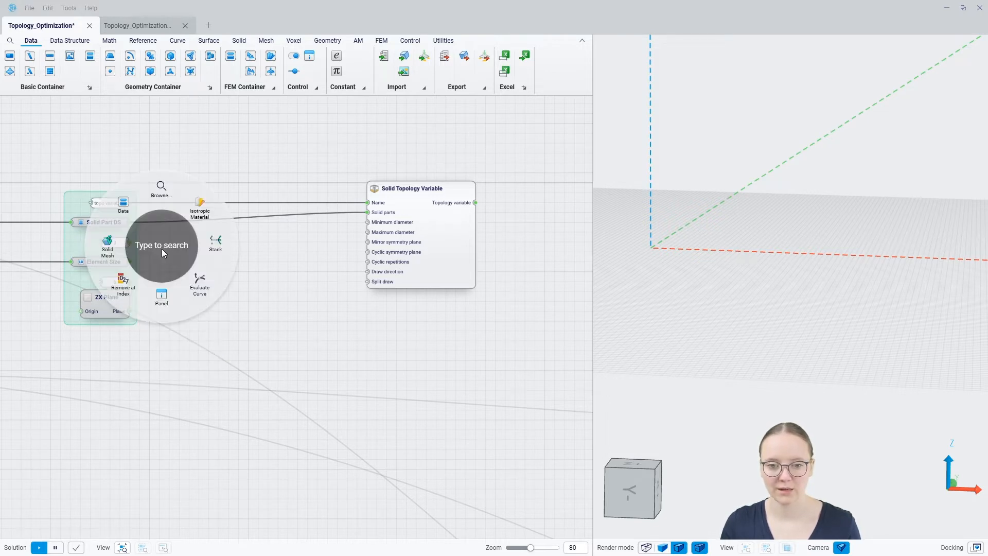
type("mul")
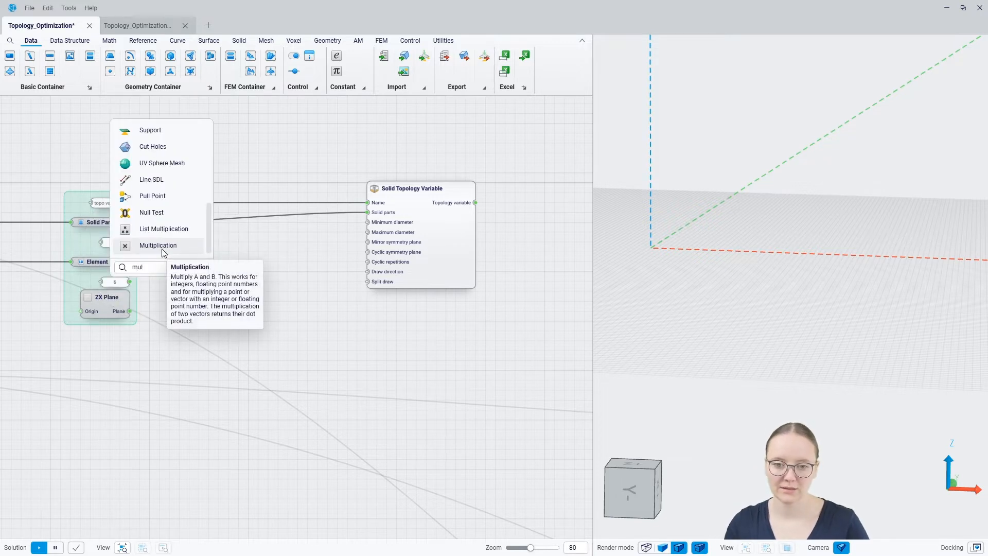
left_click(163, 247)
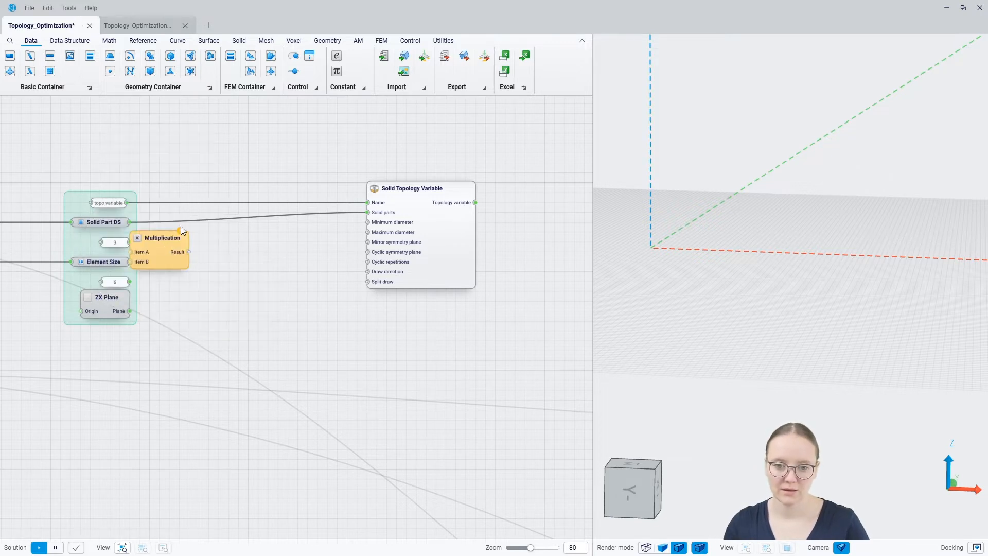
left_click_drag(162, 255, 189, 249)
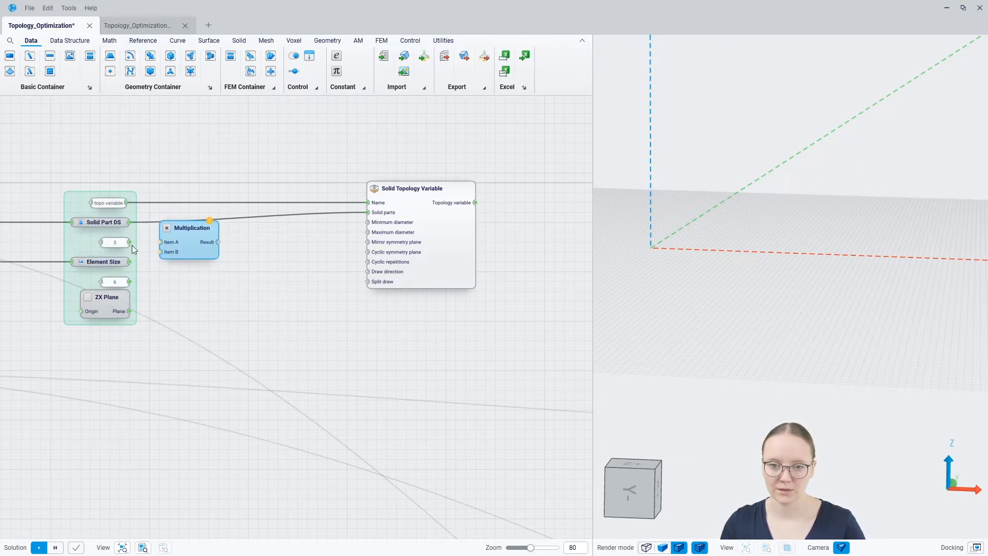
left_click_drag(130, 242, 367, 222)
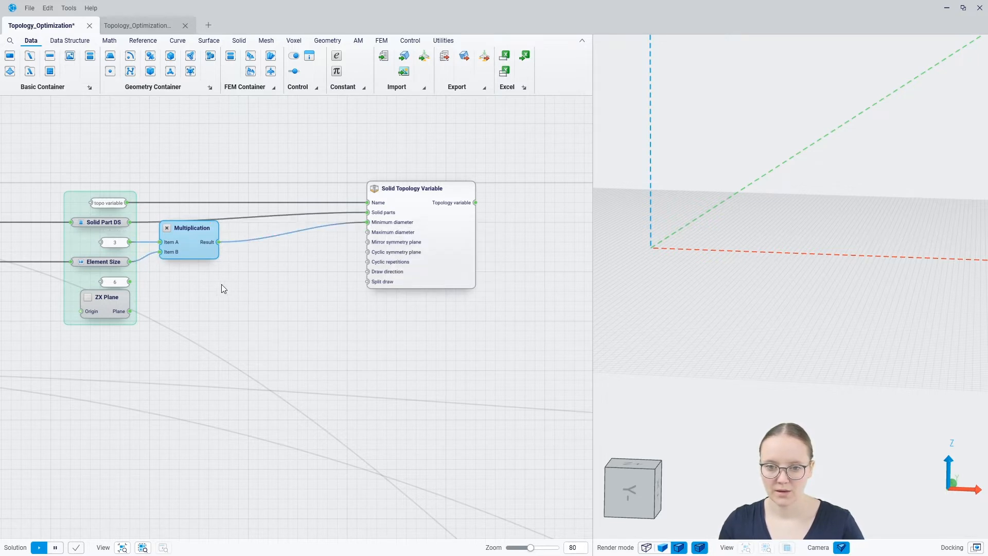
left_click_drag(148, 251, 154, 252)
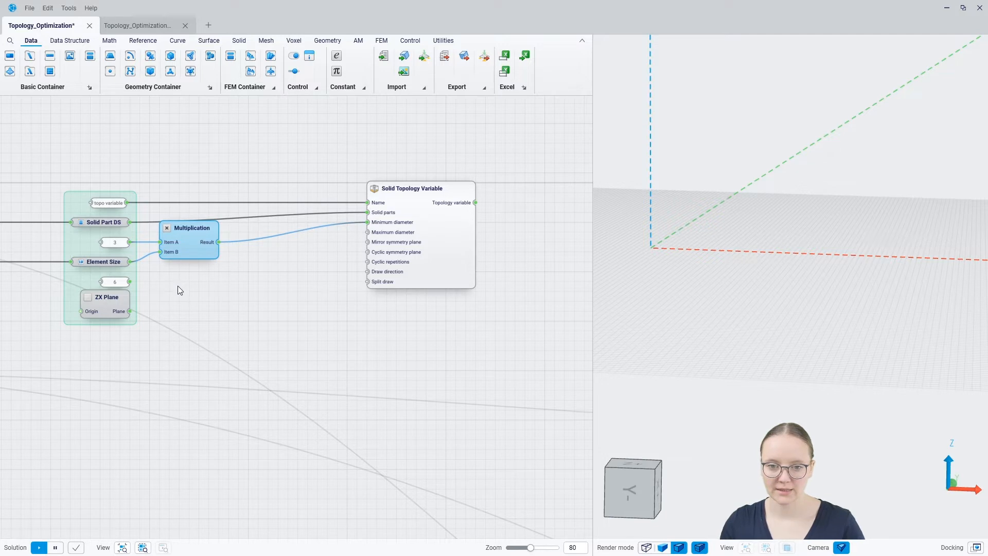
Add a second Multiplication node, Element Size × 6, feeding Maximum diameter.
right_click(178, 286)
type("mul")
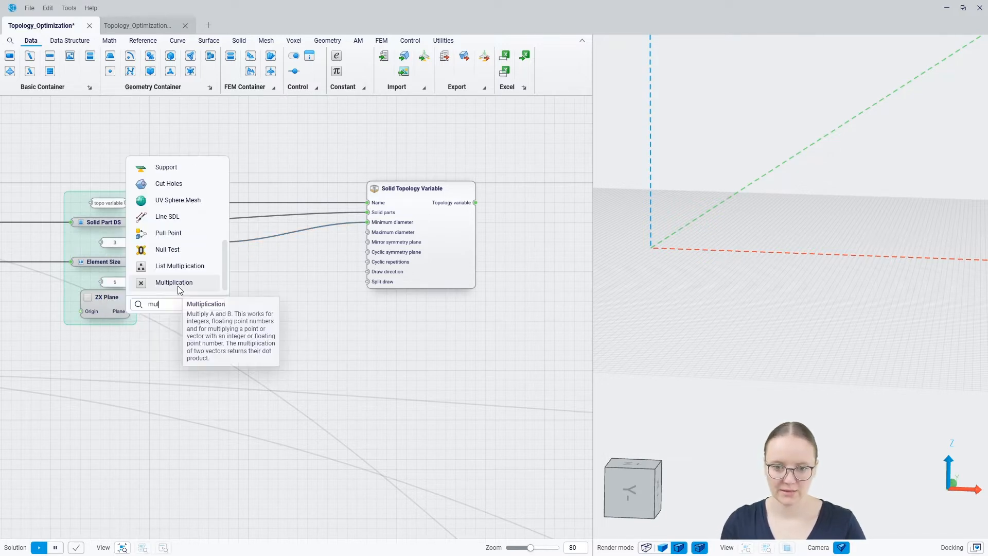
left_click(178, 285)
left_click_drag(129, 262, 367, 232)
left_click_drag(184, 286, 194, 277)
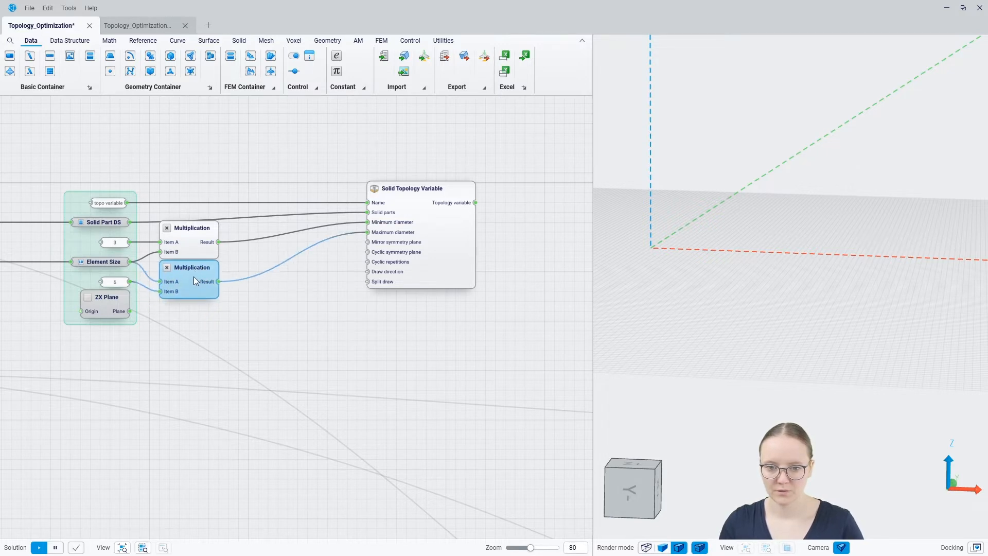
left_click(255, 325)
left_click(415, 257)
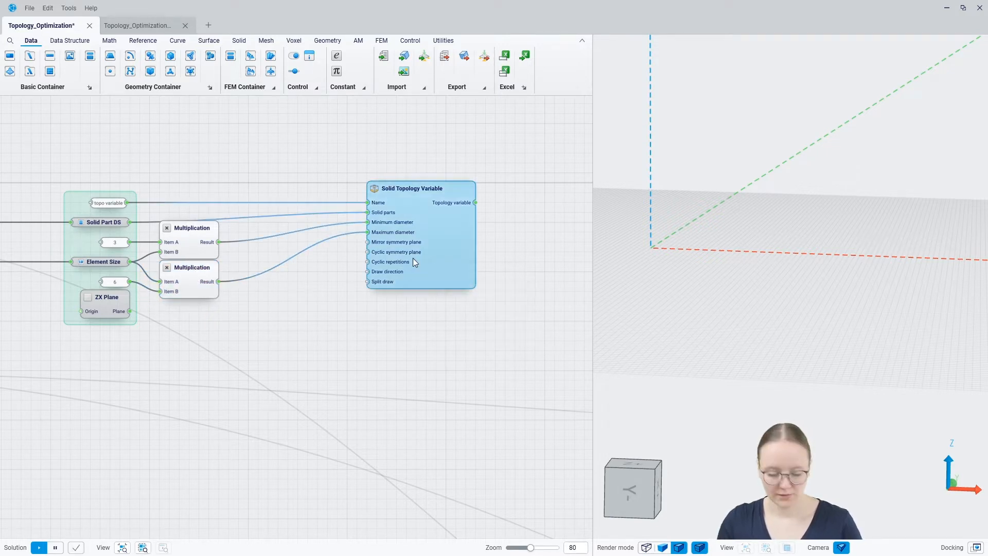
left_click(388, 337)
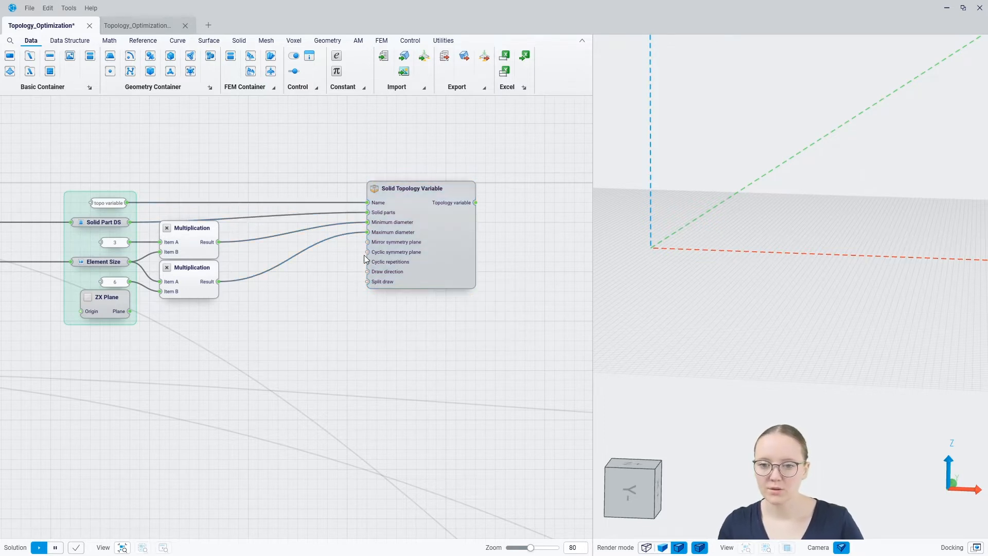
mouse_move(379, 249)
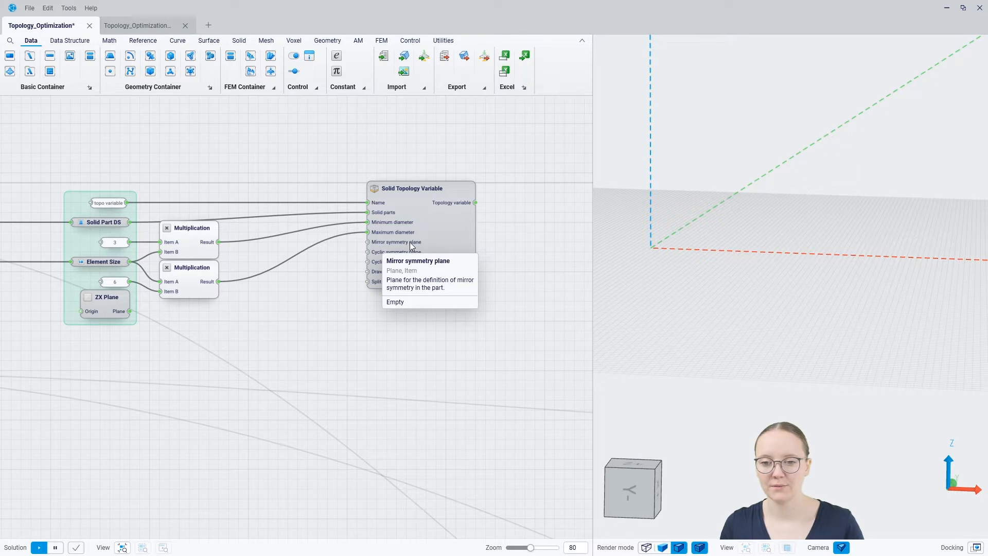
Preview the Solid Part DS solid and the ZX plane together in the 3D view.
left_click(99, 224)
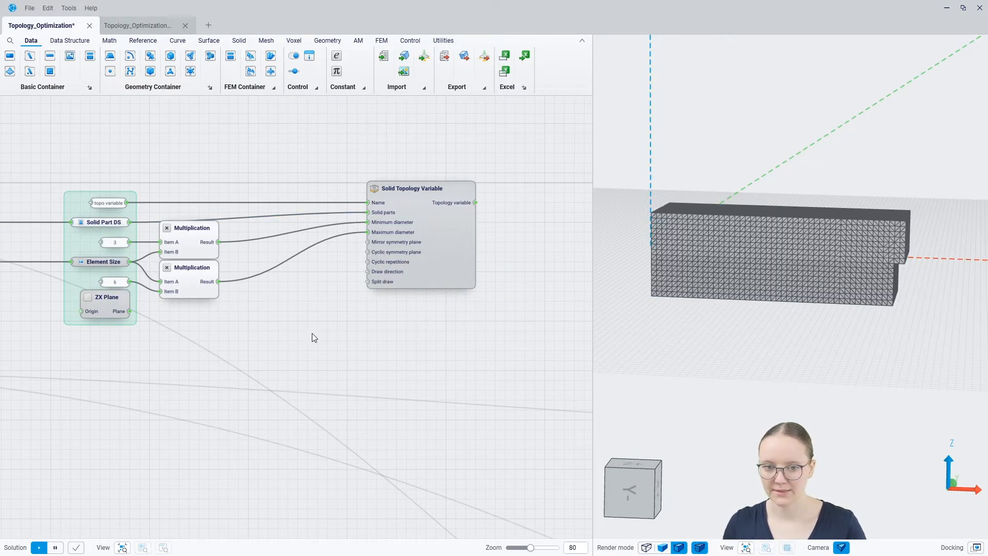
middle_click_drag(721, 314, 726, 340)
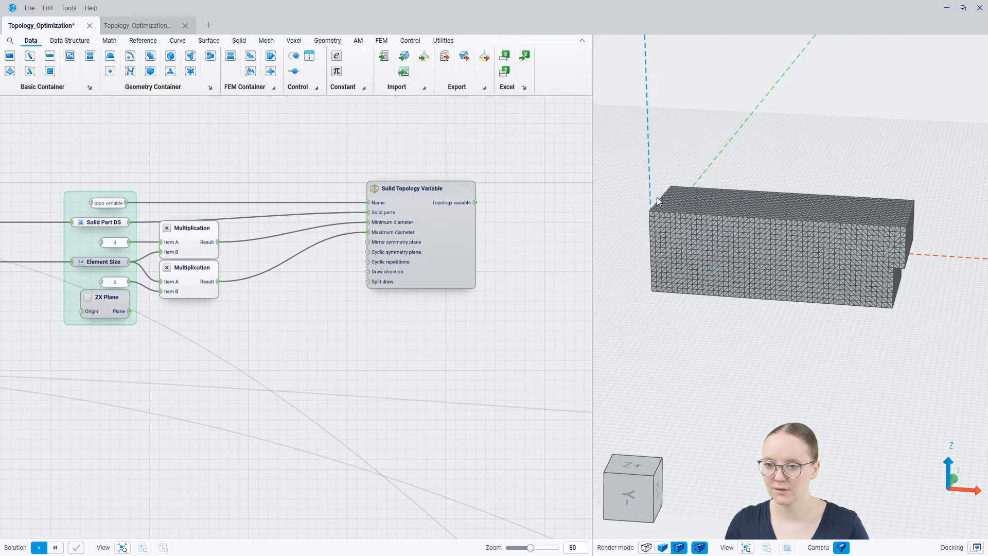
left_click(105, 307)
left_click(441, 316)
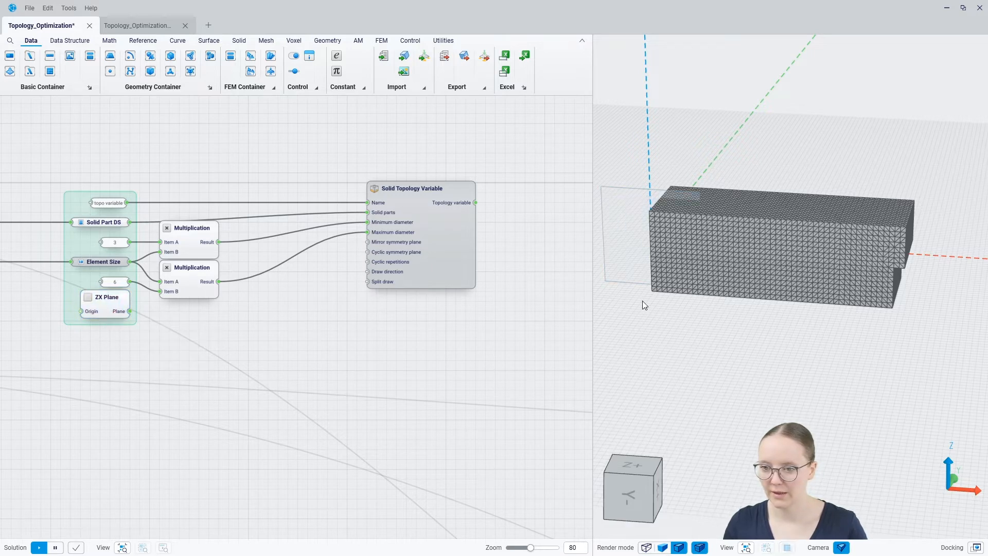
middle_click_drag(642, 301, 587, 319)
left_click(104, 308)
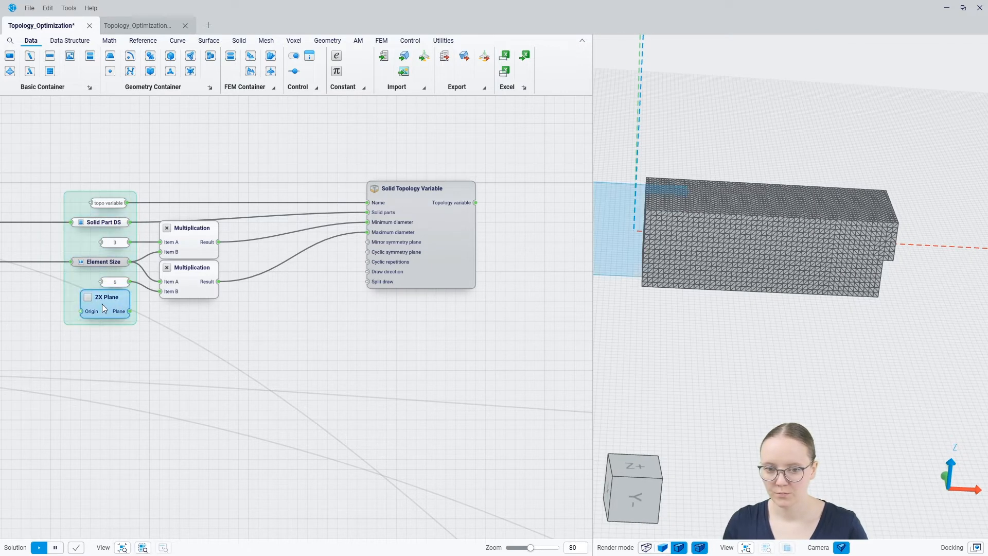
middle_click_drag(786, 261, 713, 242)
Connect ZX Plane to the Mirror symmetry plane input and hide its preview with Ctrl+Q.
left_click(142, 321)
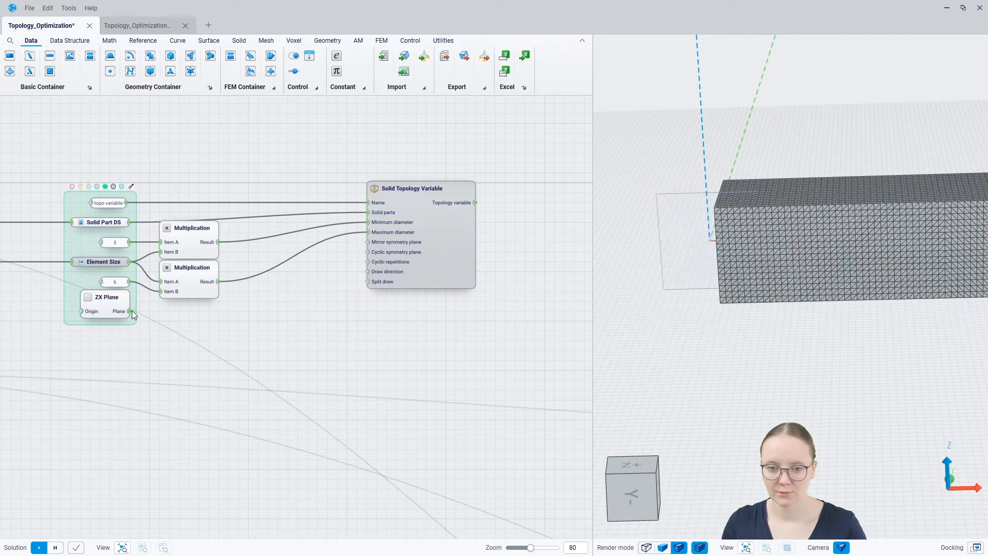
left_click_drag(131, 310, 367, 242)
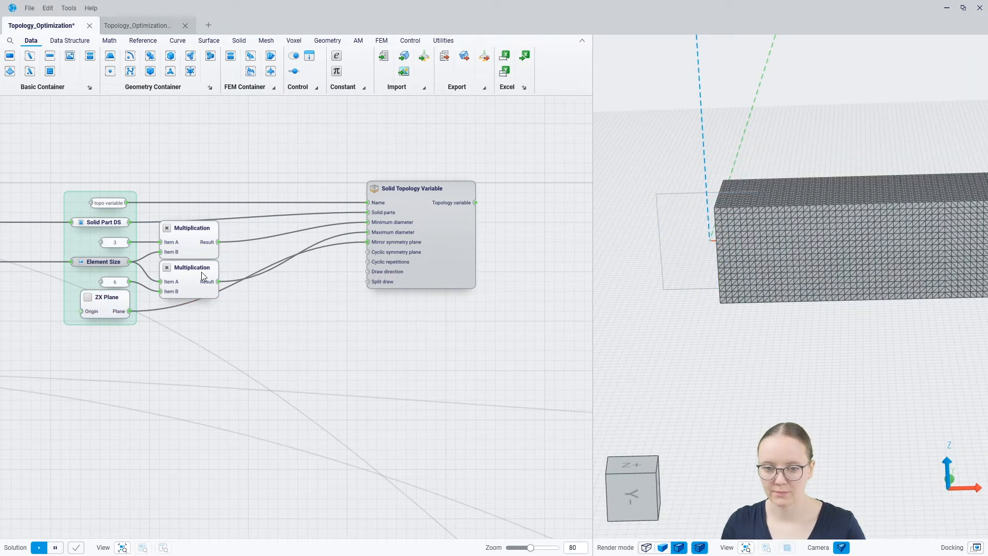
left_click(109, 305)
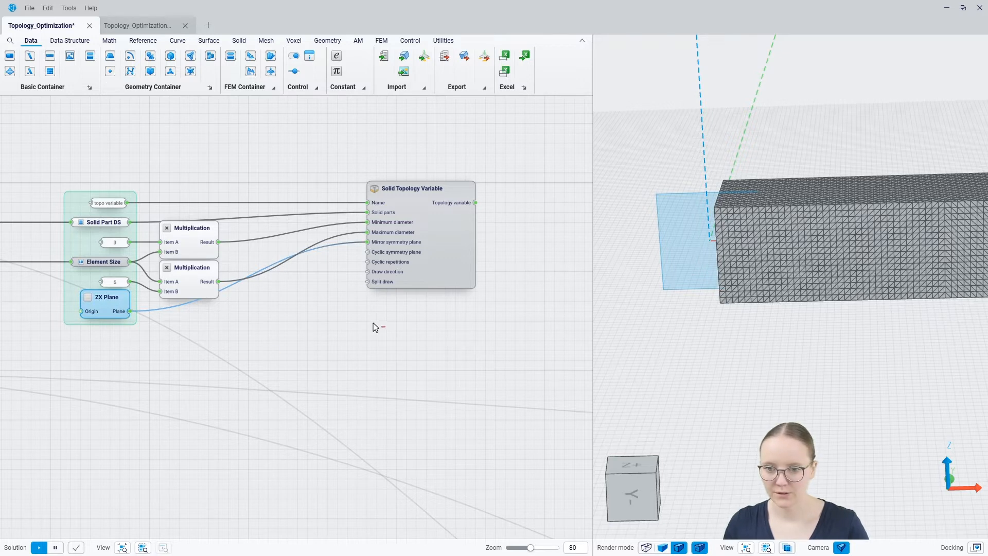
key("ctrl+q")
scroll(600, 241, "down", 4)
middle_click_drag(666, 233, 671, 251)
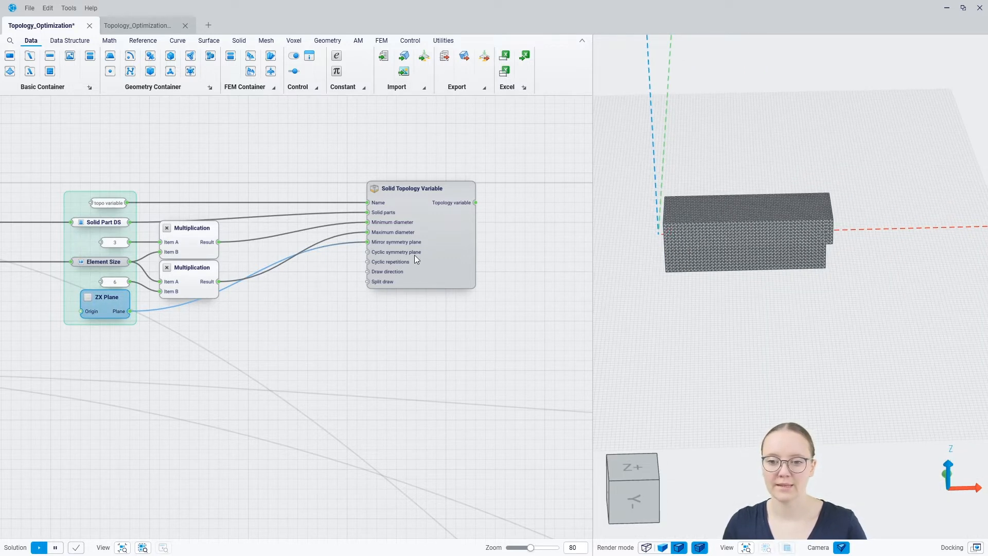
Inspect the Solid Topology Variable and Solid Part DS nodes' info.
mouse_move(382, 254)
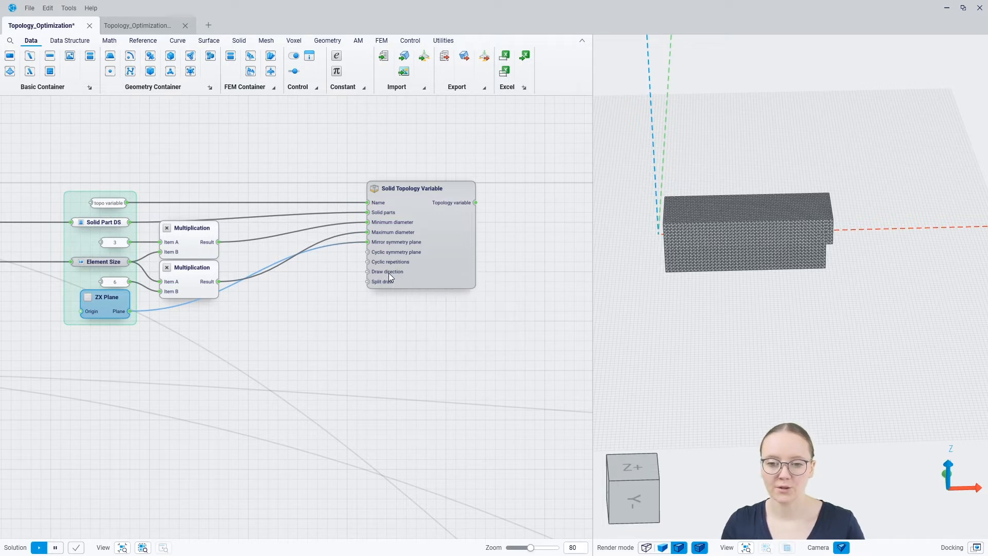
mouse_move(389, 273)
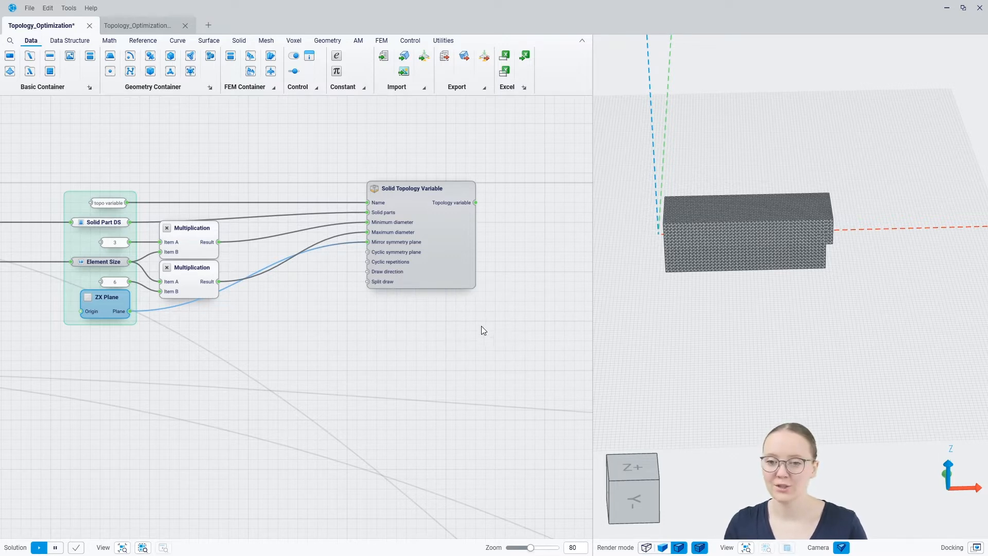
left_click(239, 335)
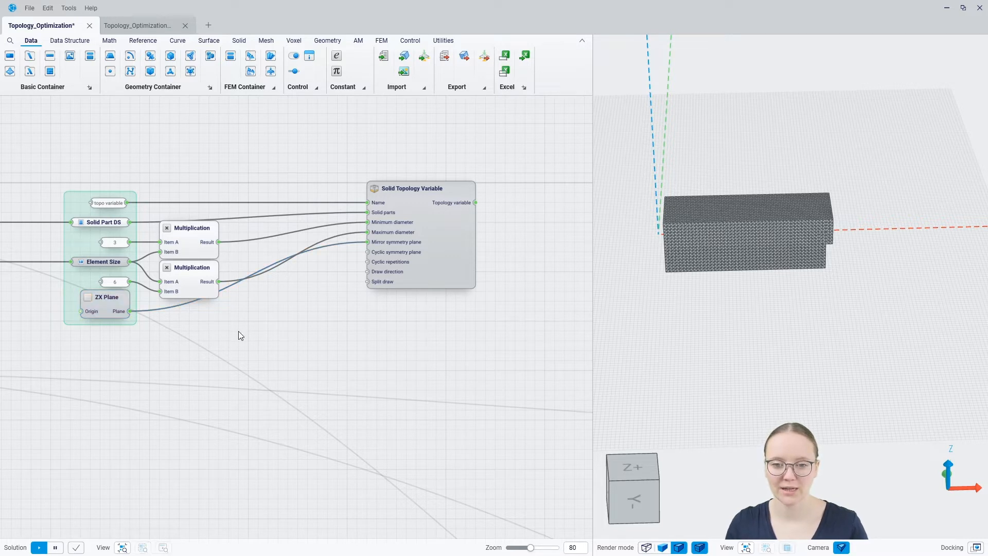
left_click(109, 223)
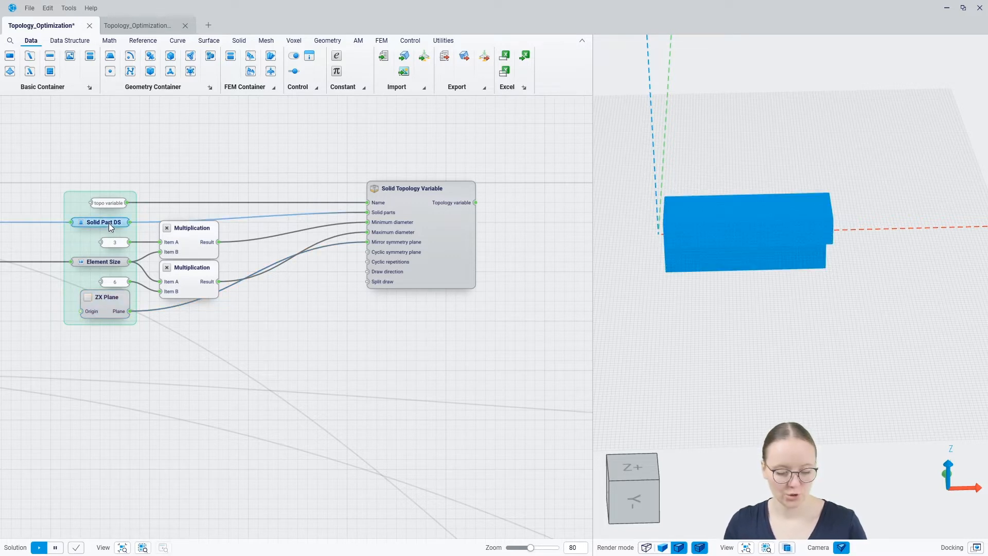
mouse_move(109, 223)
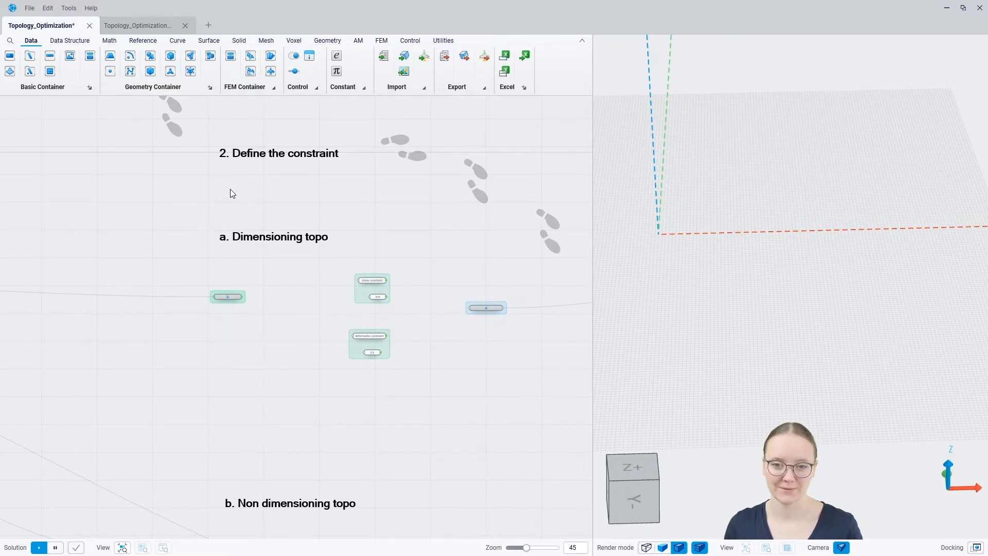
Pan and zoom to center the 'a. Dimensioning topo' group with its 370 stress and 0.5 deformation constraints.
middle_click_drag(273, 346, 230, 281)
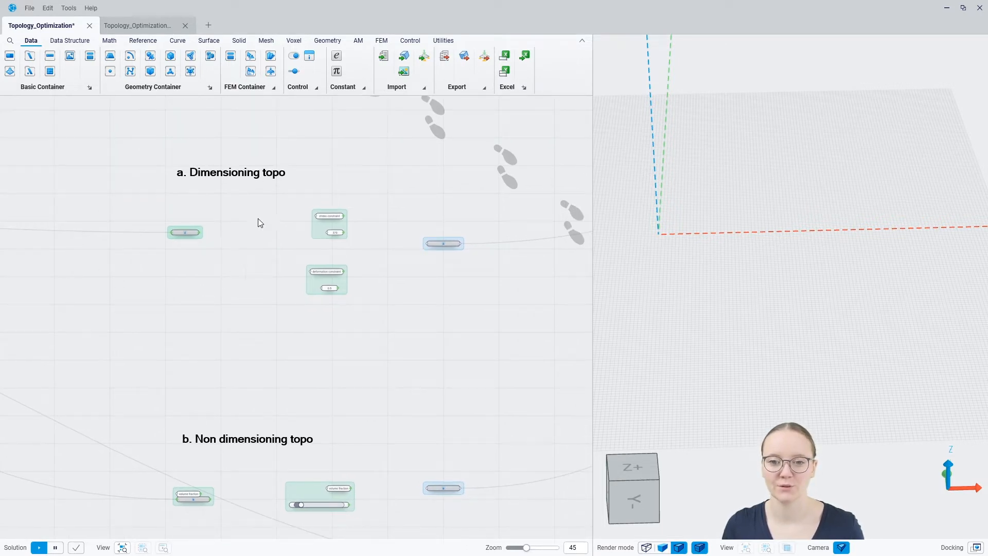
scroll(263, 212, "up", 5)
middle_click_drag(289, 261, 272, 269)
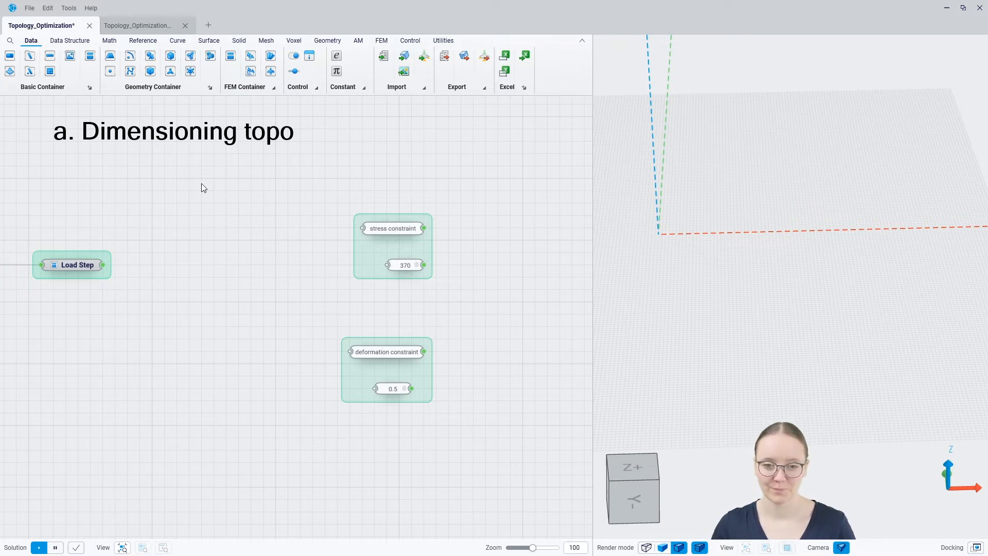
Add a Stress Response node and a Displacement Response node via quick search.
right_click(168, 230)
type("stress")
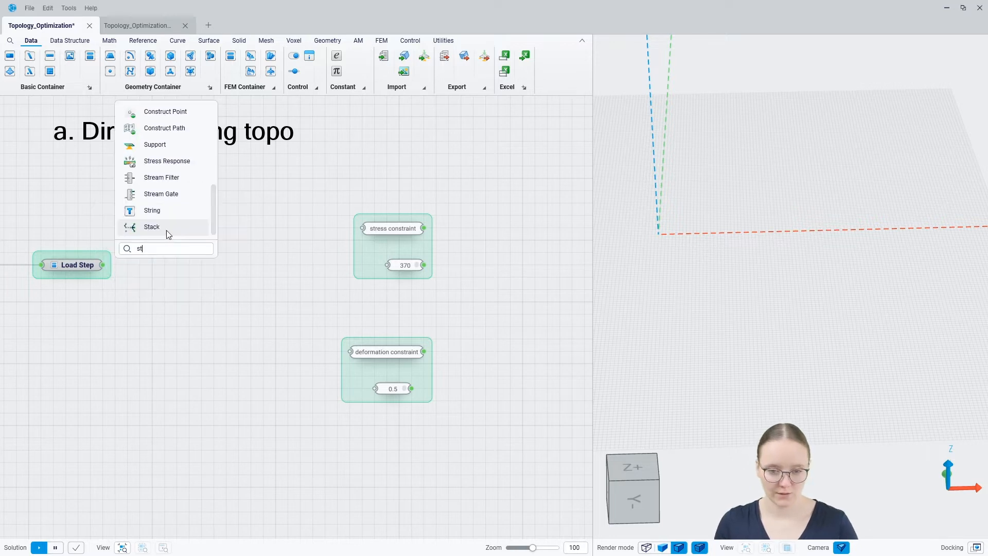
left_click(166, 230)
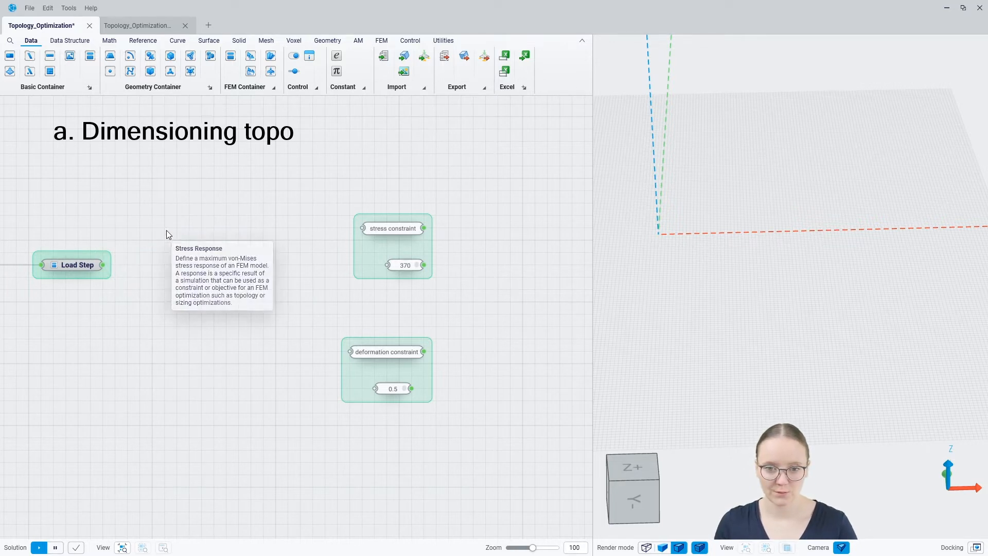
right_click(199, 326)
type("dis")
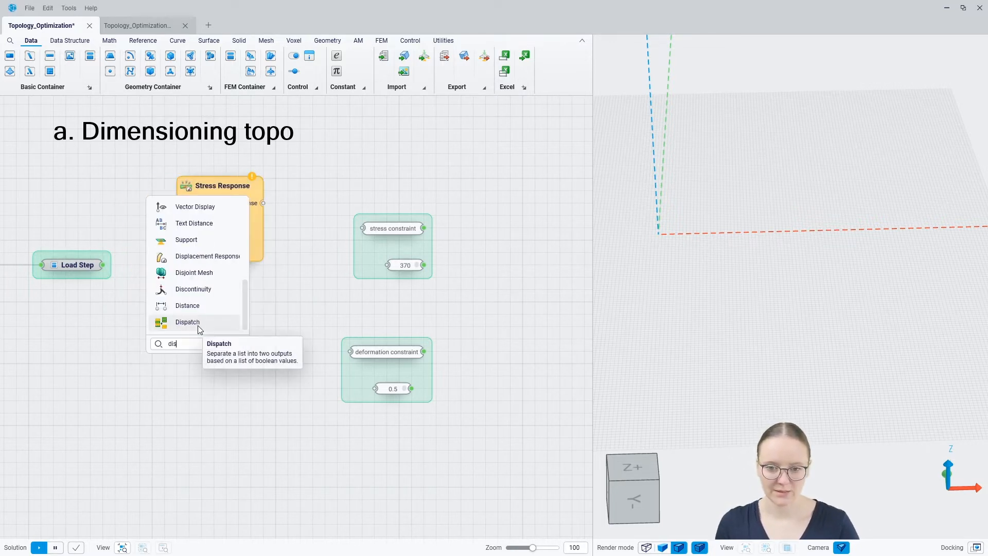
scroll(198, 326, "up", 2)
left_click(198, 325)
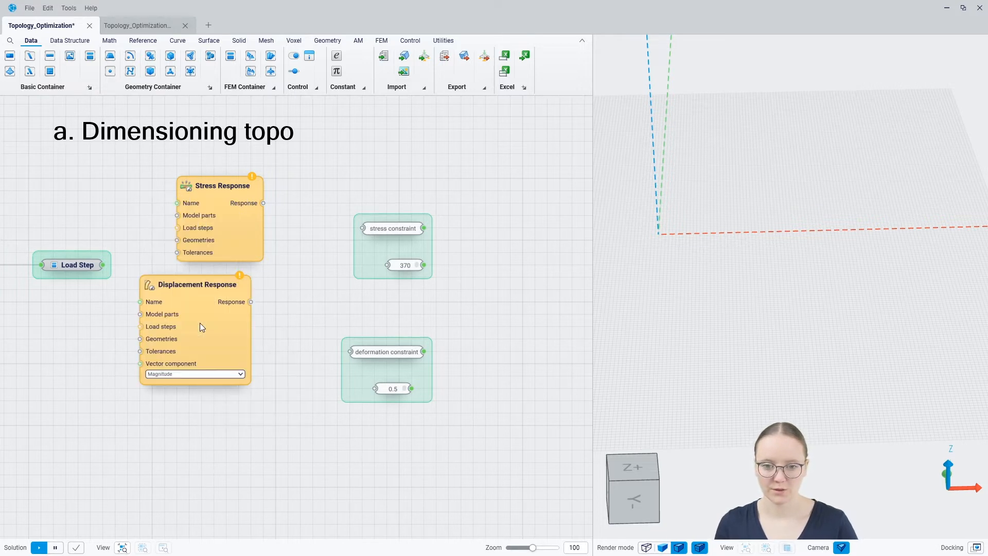
Wire Load Step into the Load steps input of both response nodes.
left_click_drag(103, 265, 177, 228)
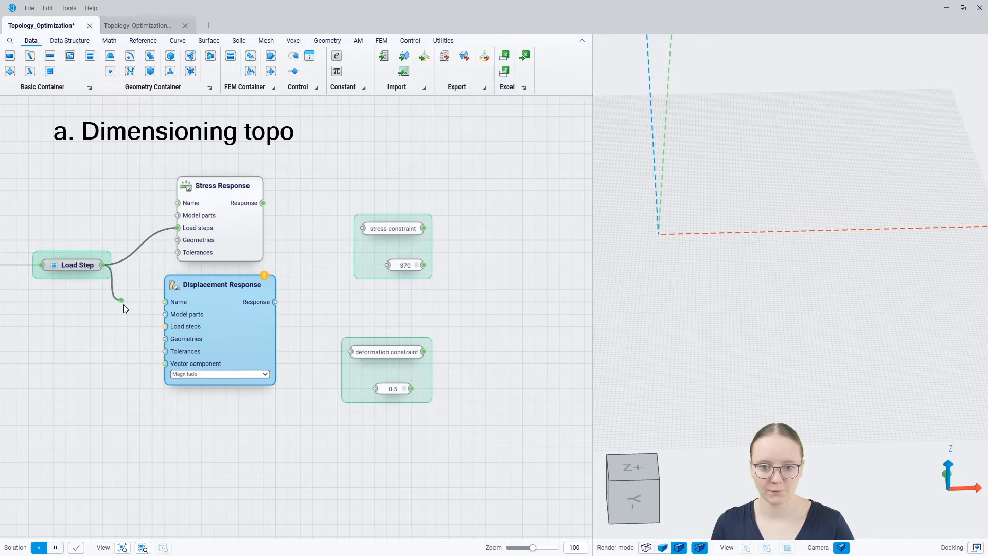
left_click_drag(123, 305, 165, 327)
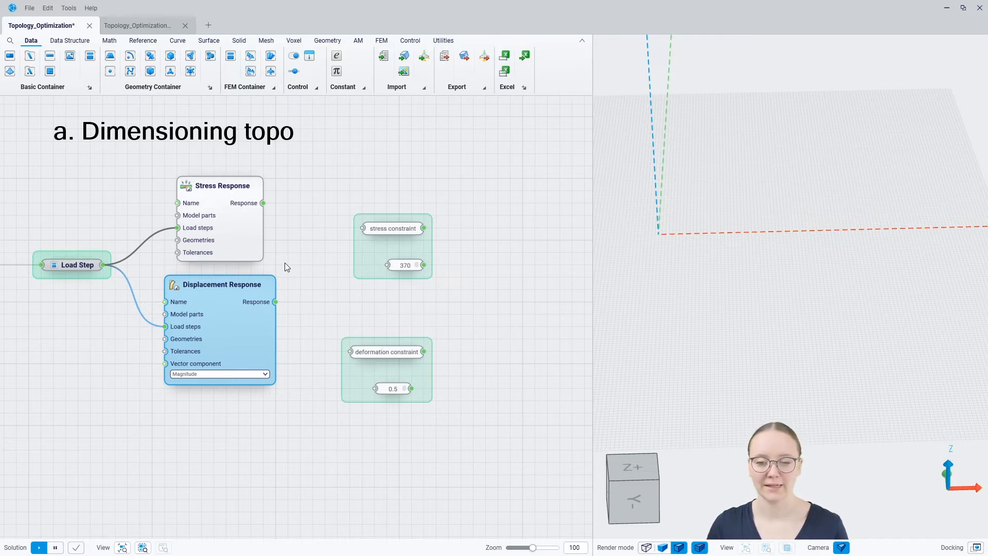
left_click_drag(254, 256, 267, 257)
left_click(316, 259)
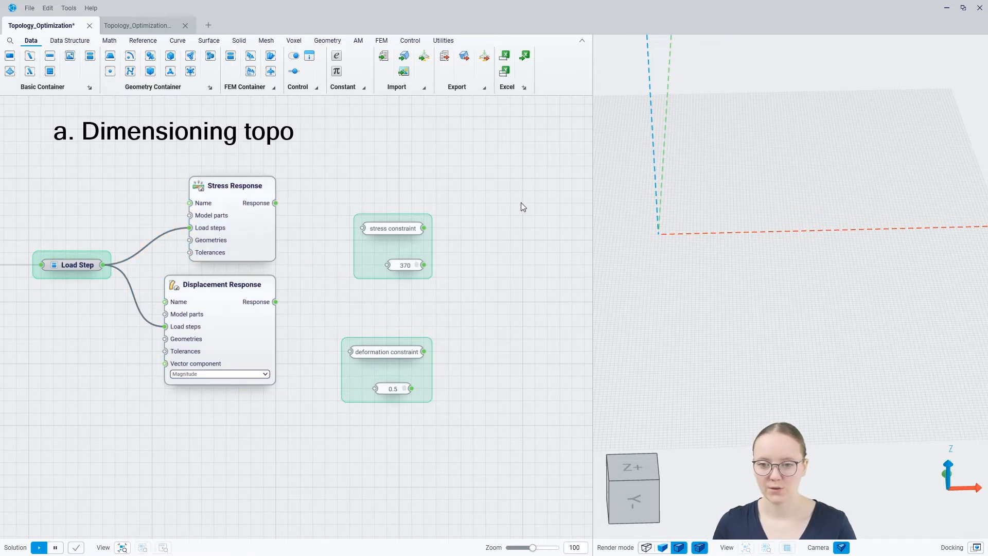
right_click_drag(491, 201, 406, 211)
Add an FEM Constraint named 'stress constraint' with Stress Response as response and upper bound 370.
double_click(406, 210)
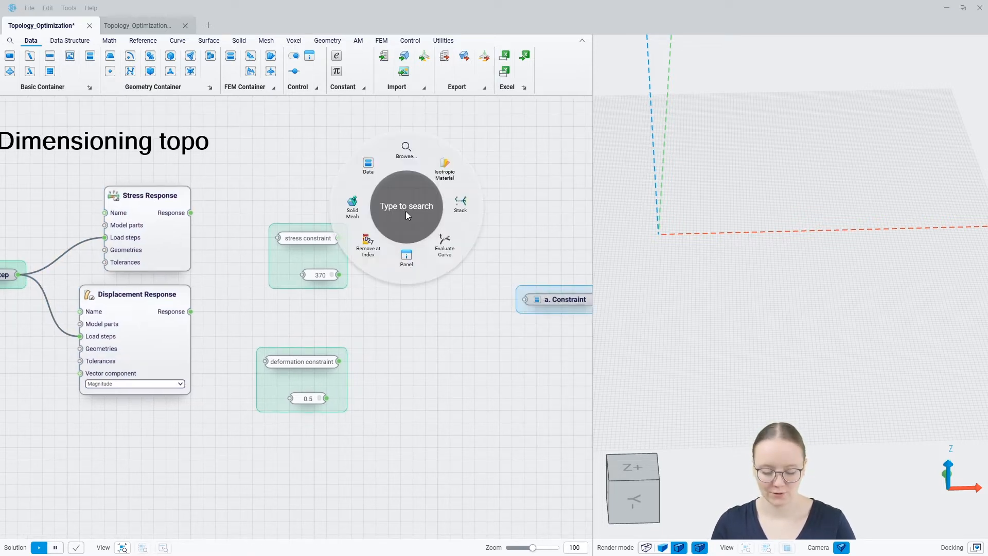
type("fem")
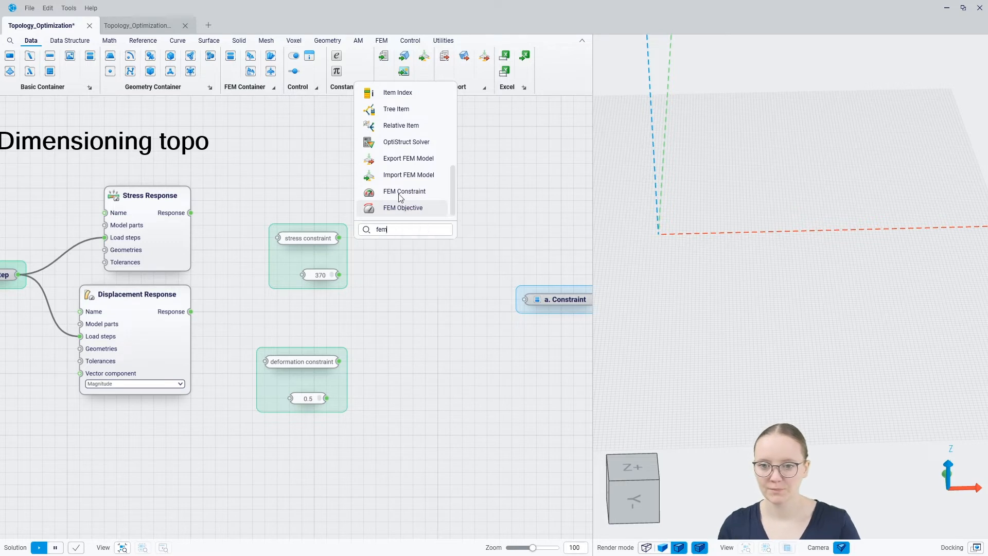
left_click(400, 192)
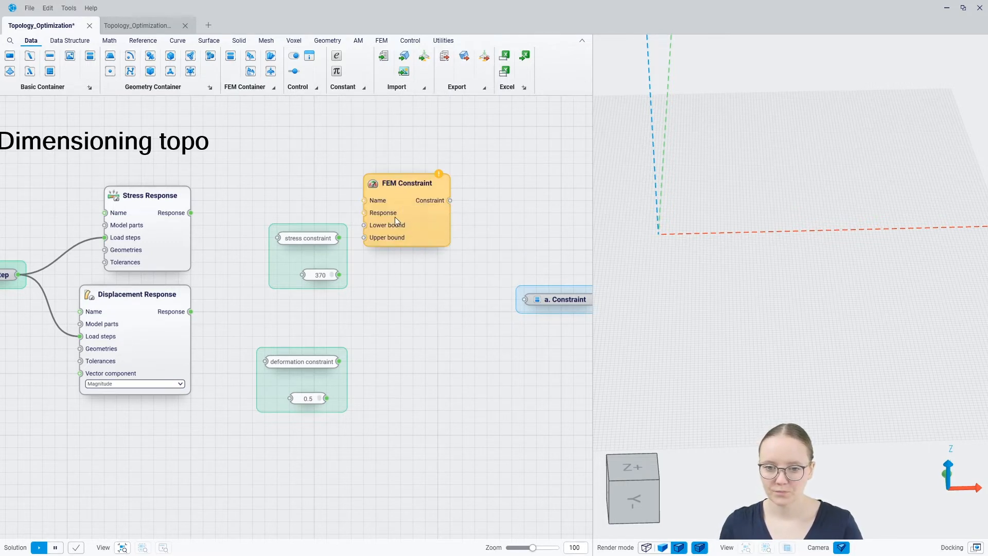
left_click_drag(395, 217, 407, 255)
left_click_drag(339, 238, 375, 239)
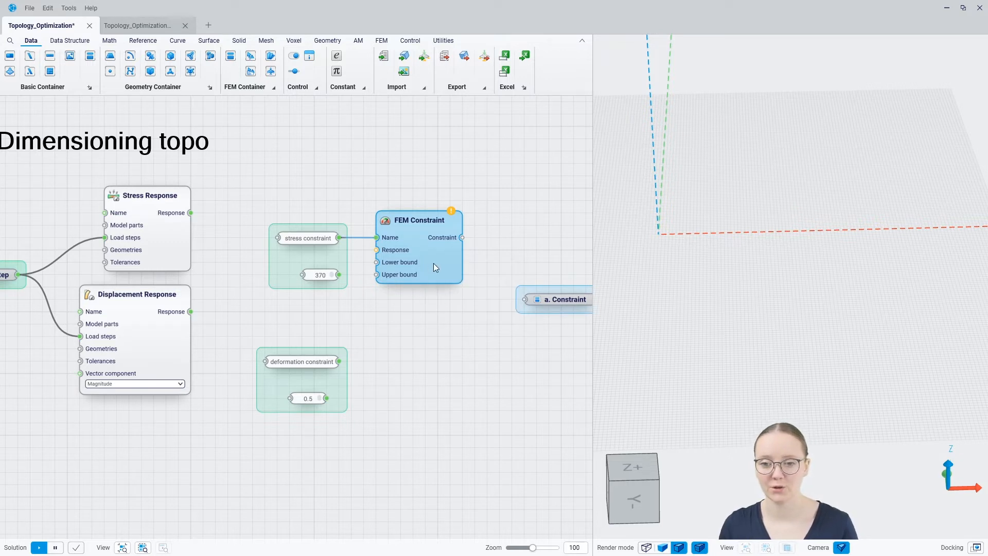
left_click_drag(191, 213, 377, 250)
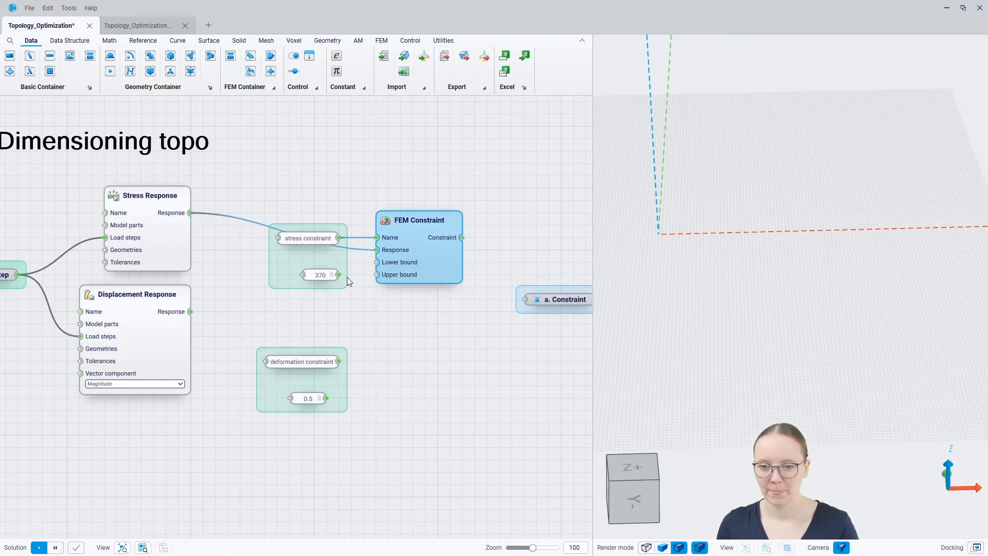
mouse_move(344, 278)
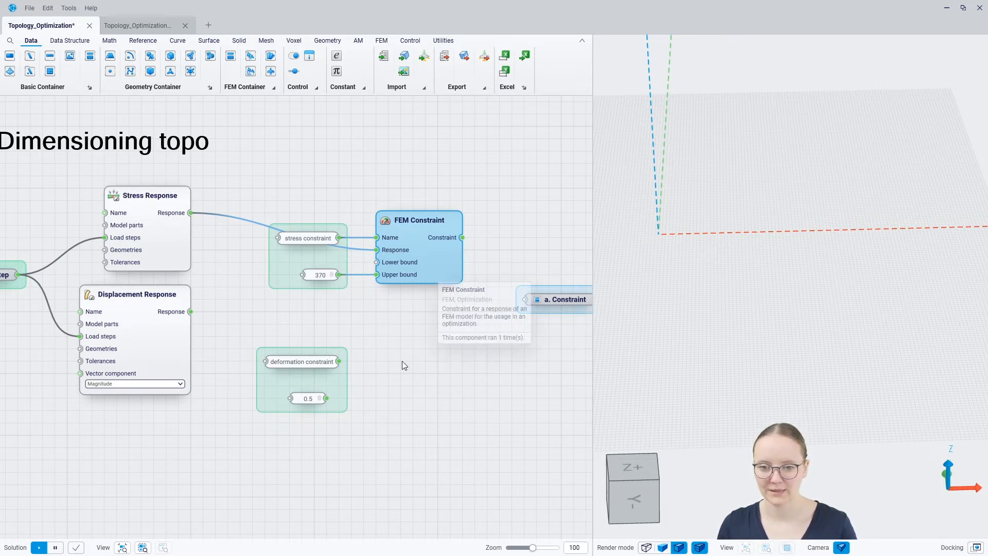
right_click_drag(396, 367, 380, 288)
Add a second FEM Constraint: 'deformation constraint', Displacement Response as response, upper bound 0.5.
double_click(380, 292)
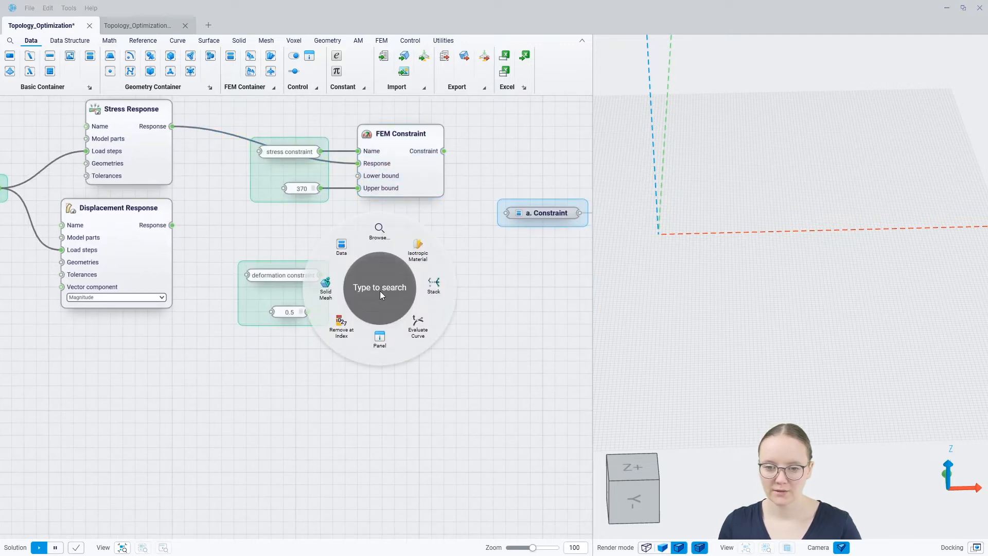
type("fem con")
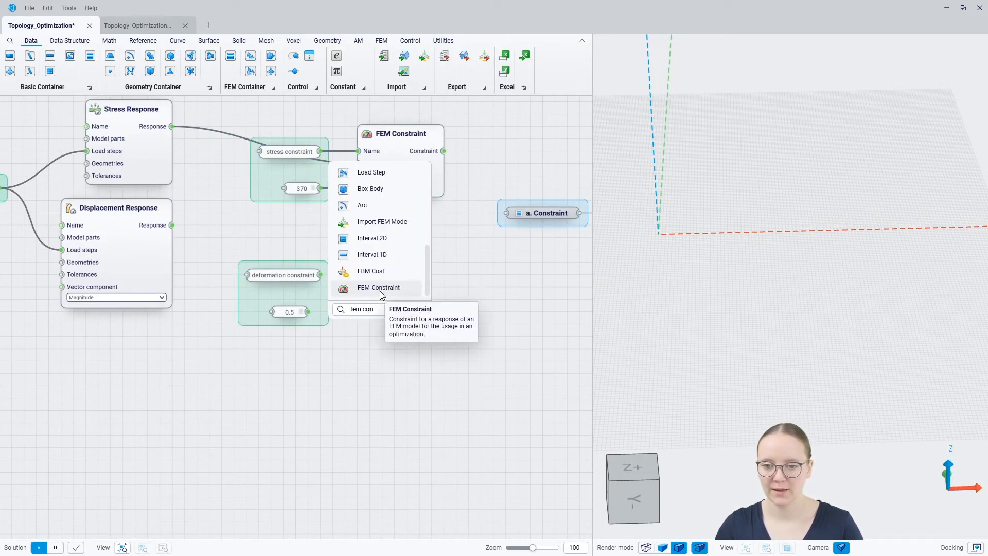
left_click(380, 291)
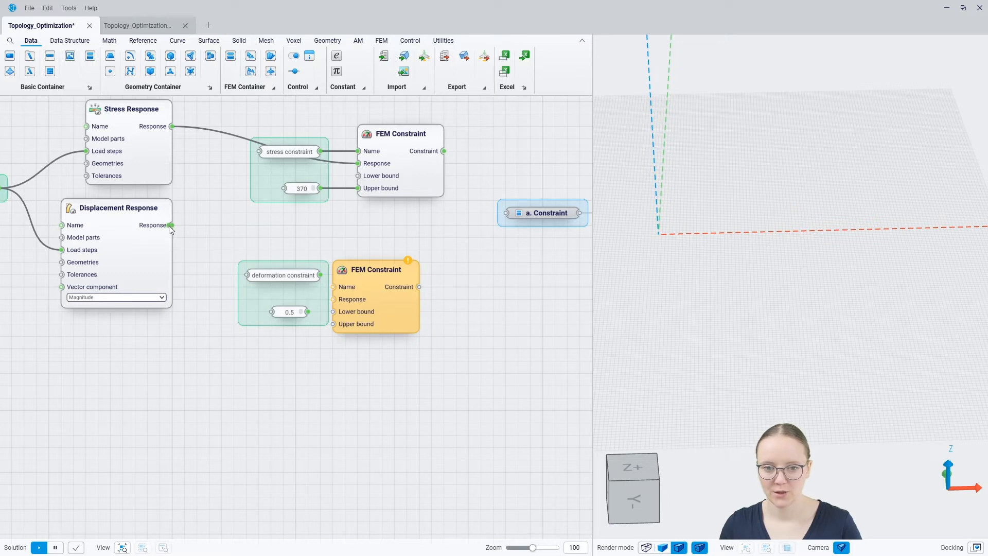
left_click_drag(171, 225, 407, 277)
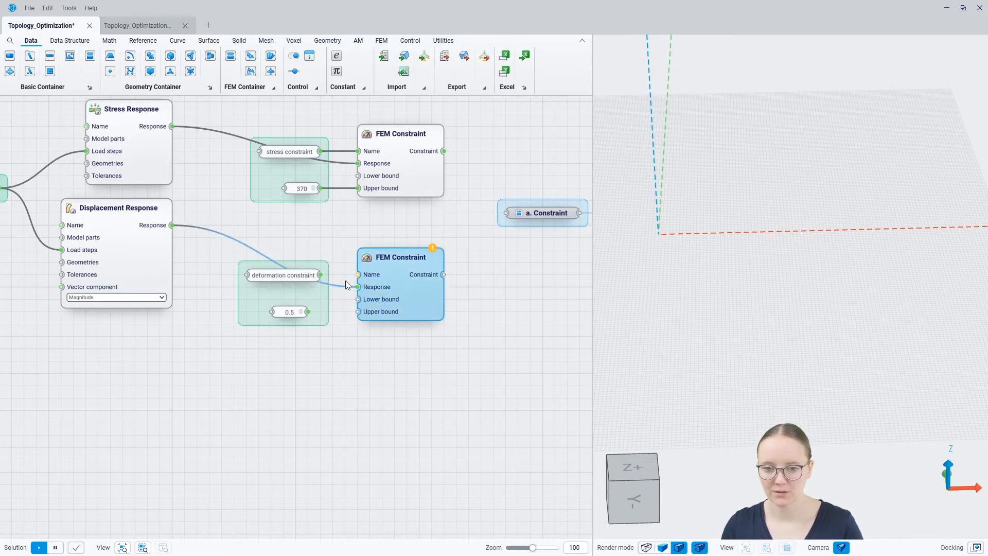
left_click_drag(319, 275, 358, 275)
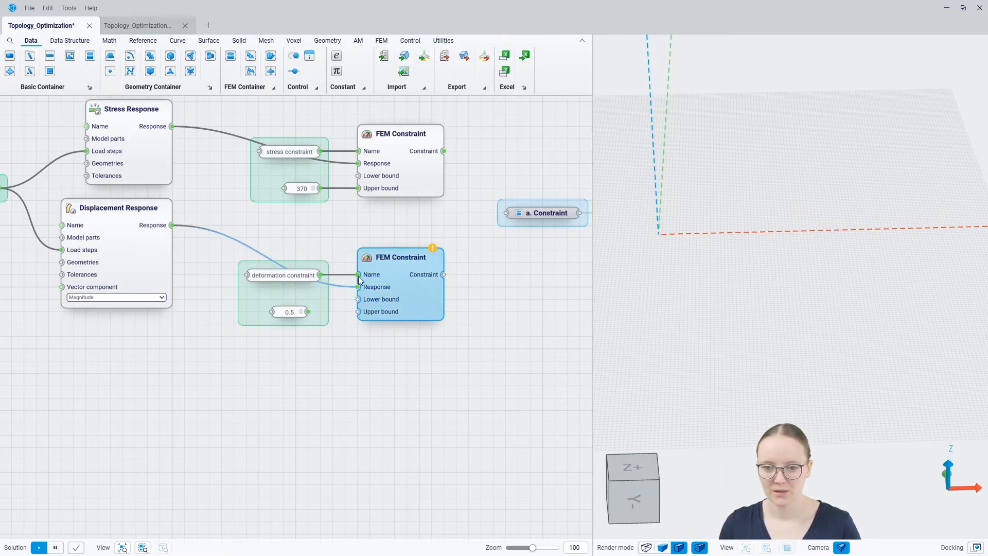
left_click_drag(307, 312, 354, 313)
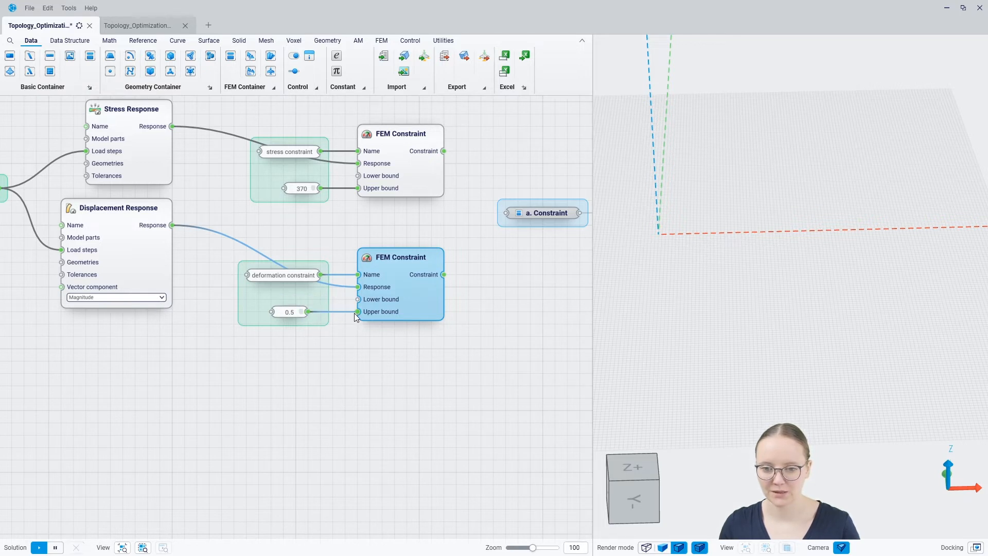
Wire both FEM Constraint outputs into the a. Constraint node.
scroll(360, 299, "down", 2)
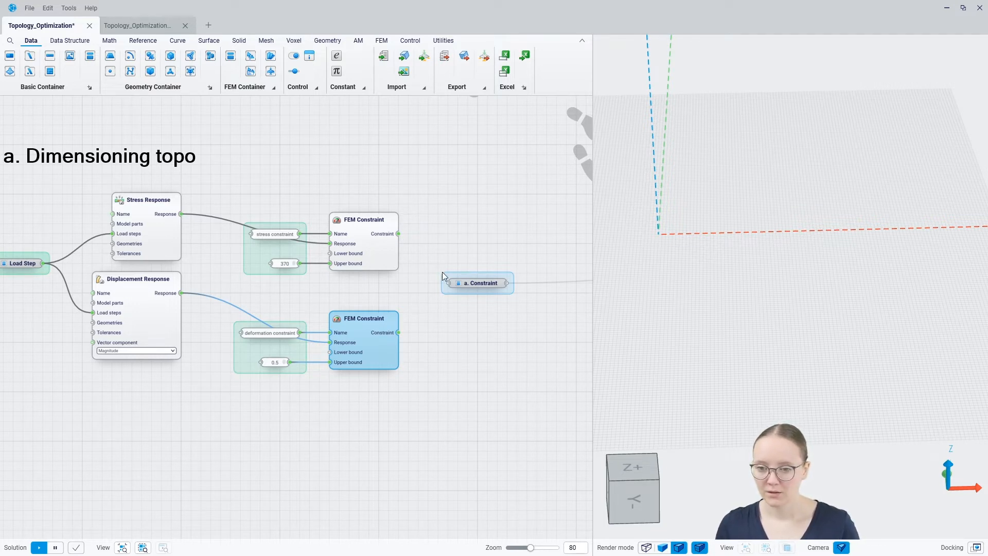
left_click_drag(429, 275, 443, 283)
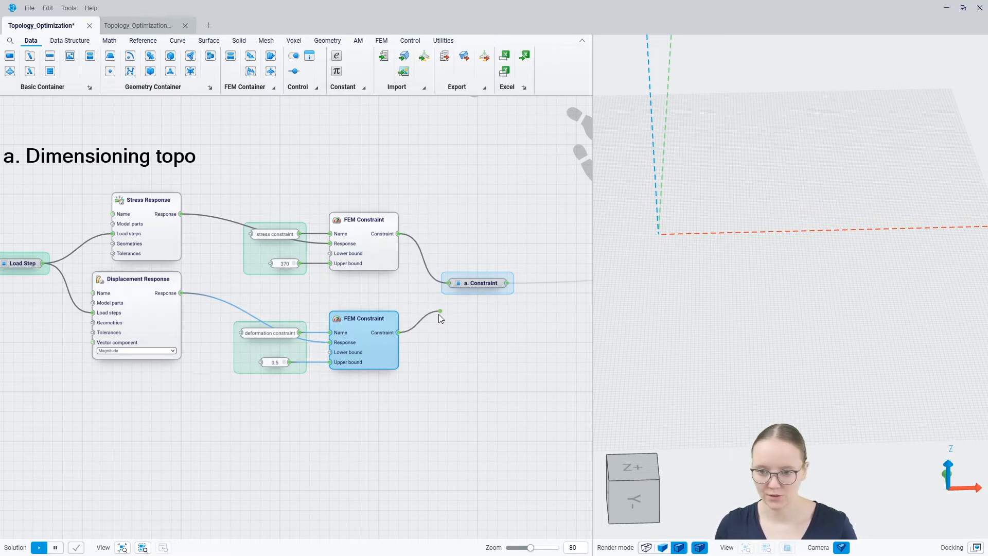
left_click_drag(438, 318, 448, 283)
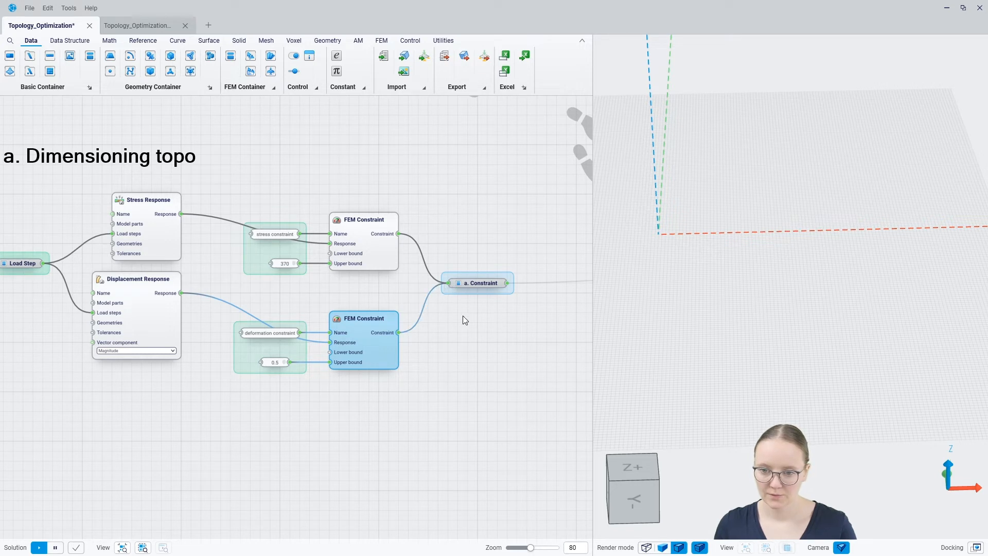
left_click(463, 314)
scroll(459, 264, "down", 5)
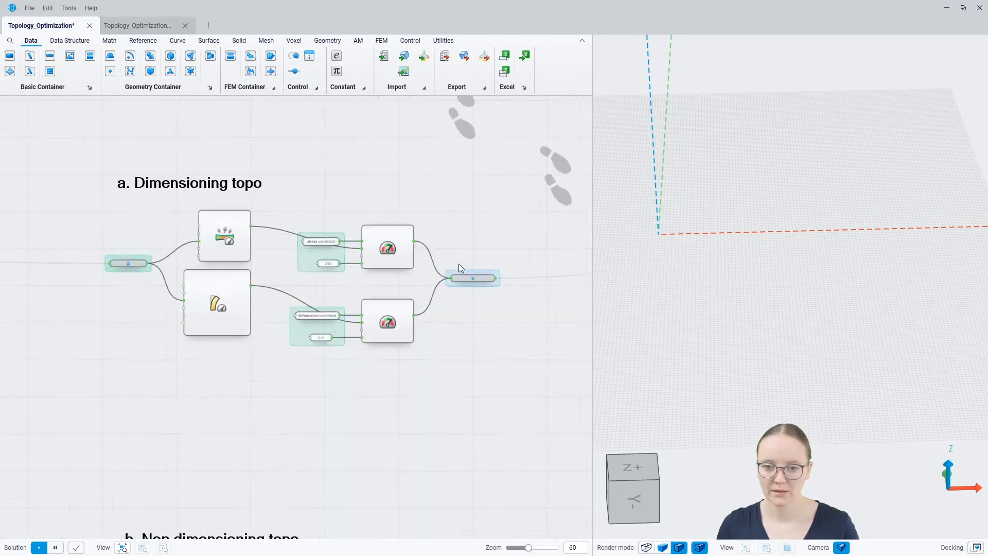
middle_click_drag(303, 393, 304, 160)
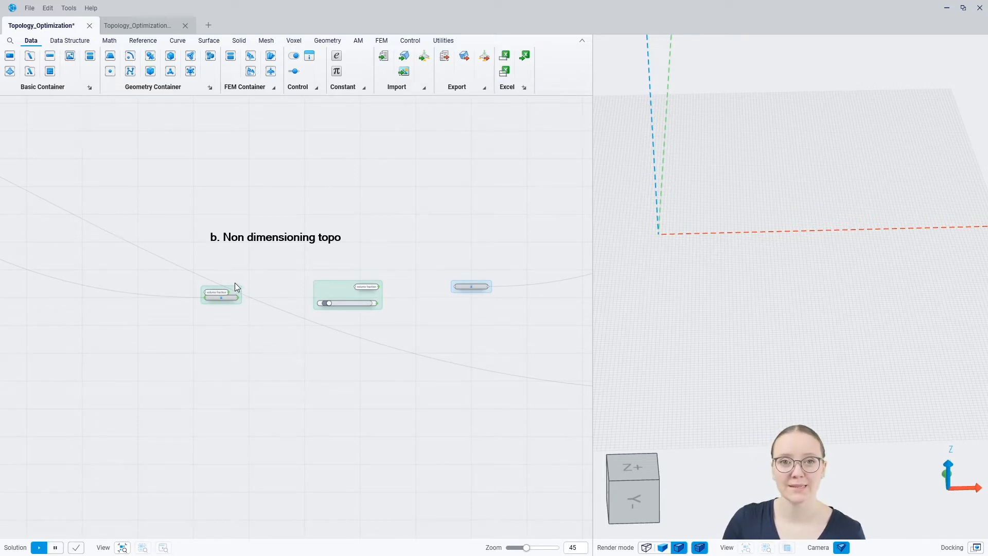
scroll(240, 280, "up", 5)
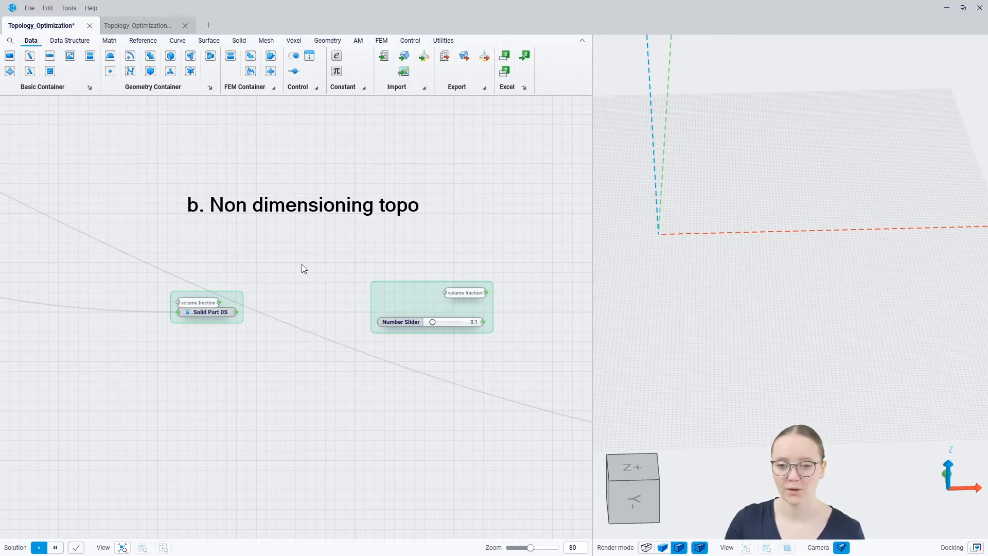
Add a Volume Fraction Response fed by the volume fraction name and Solid Part DS.
middle_click(287, 302)
type("volu")
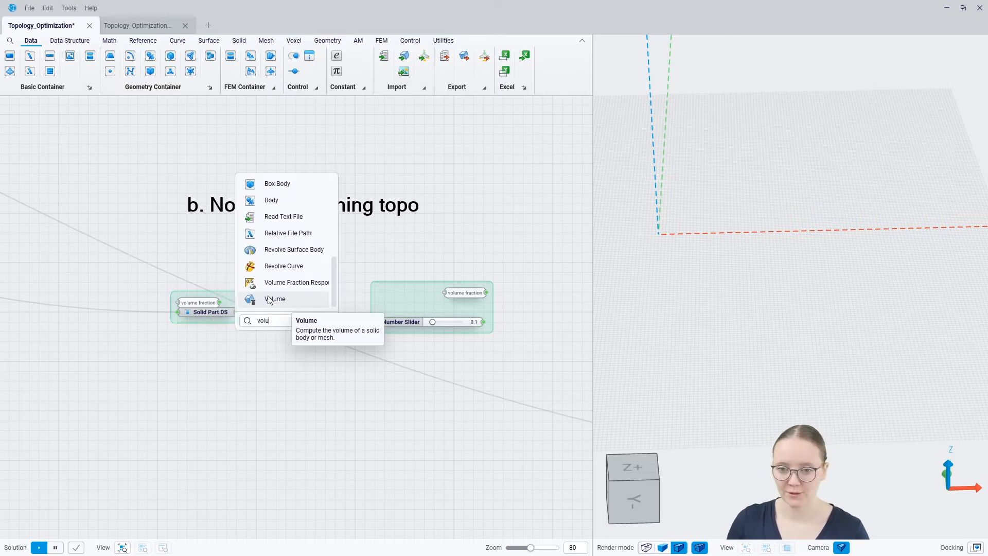
left_click(276, 283)
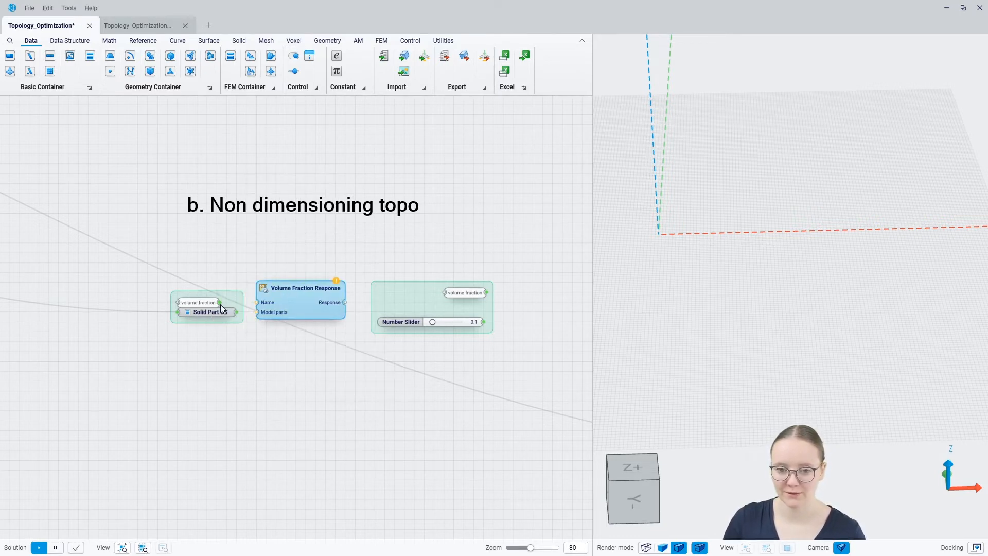
left_click_drag(220, 303, 252, 310)
right_click_drag(335, 377, 227, 380)
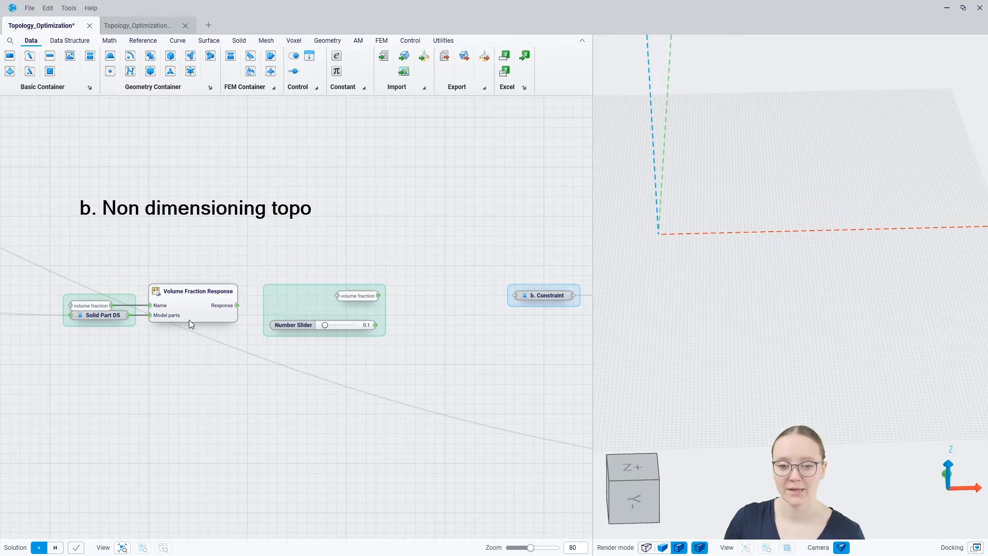
mouse_move(194, 321)
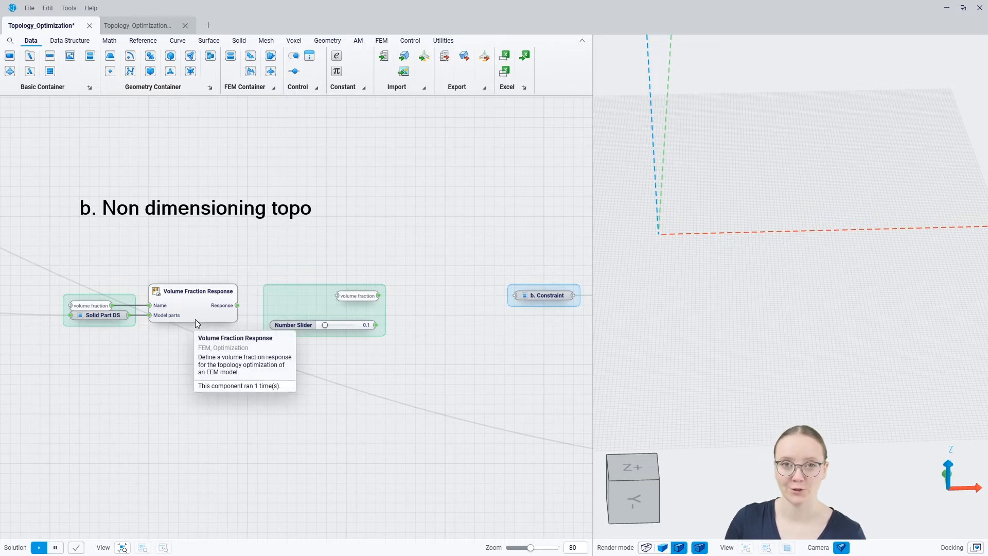
Add an FEM Constraint on the volume fraction response, bounded above by the 0.1 slider, into b. Constraint.
right_click(425, 307)
type("fem")
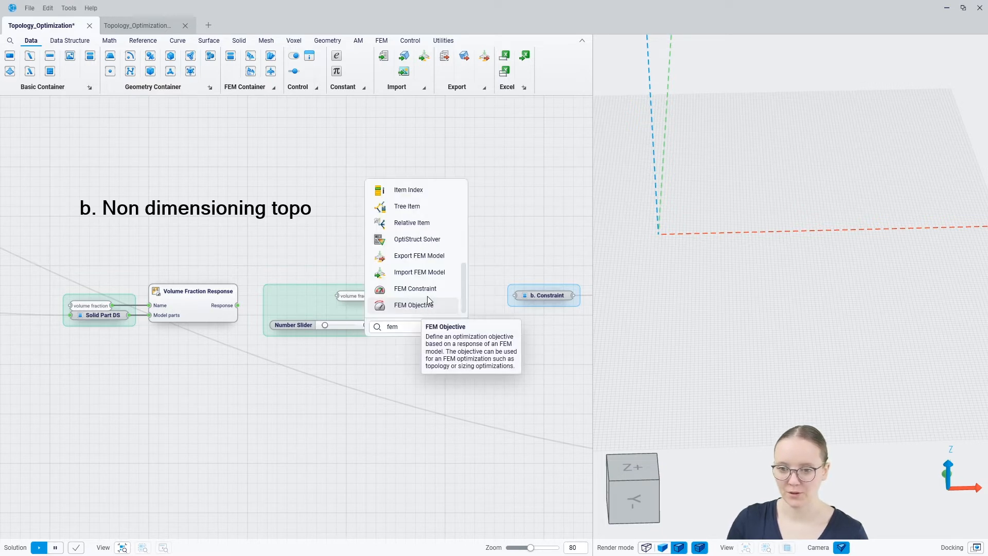
left_click(422, 289)
left_click(451, 301)
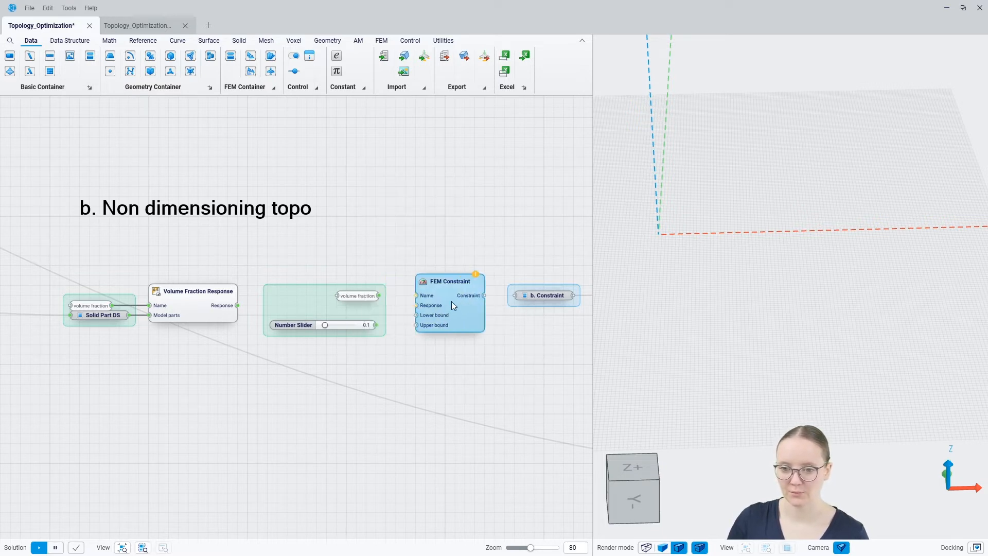
left_click_drag(237, 306, 416, 295)
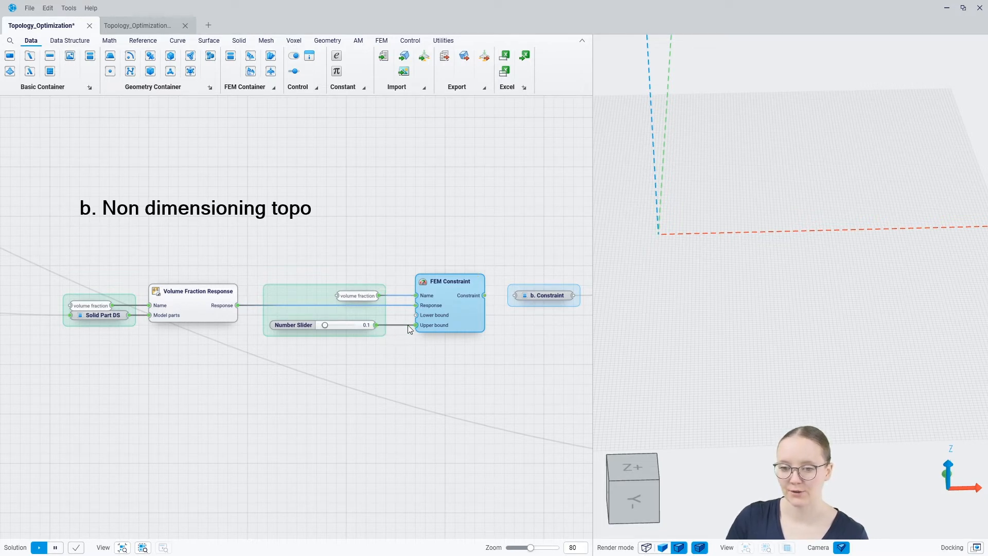
left_click_drag(408, 325, 415, 325)
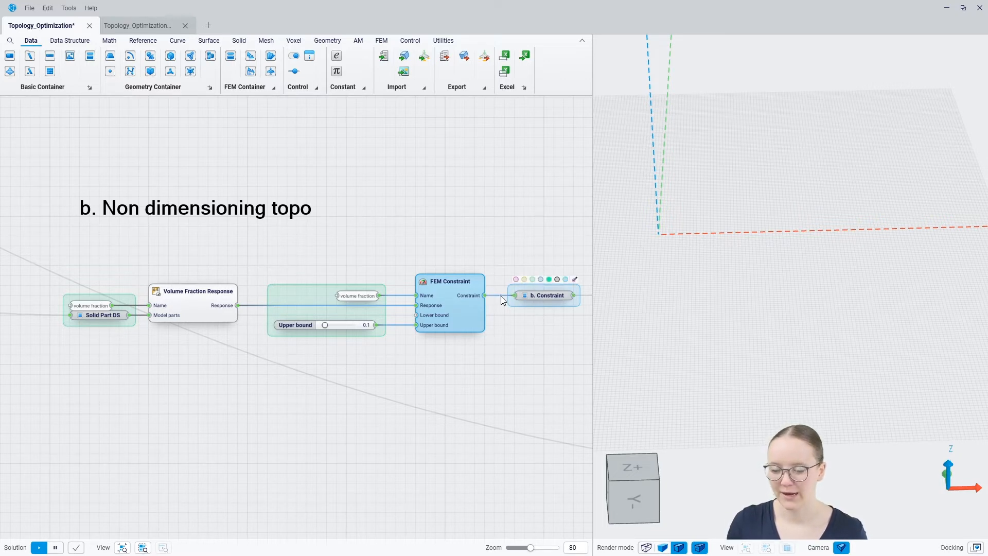
left_click(396, 372)
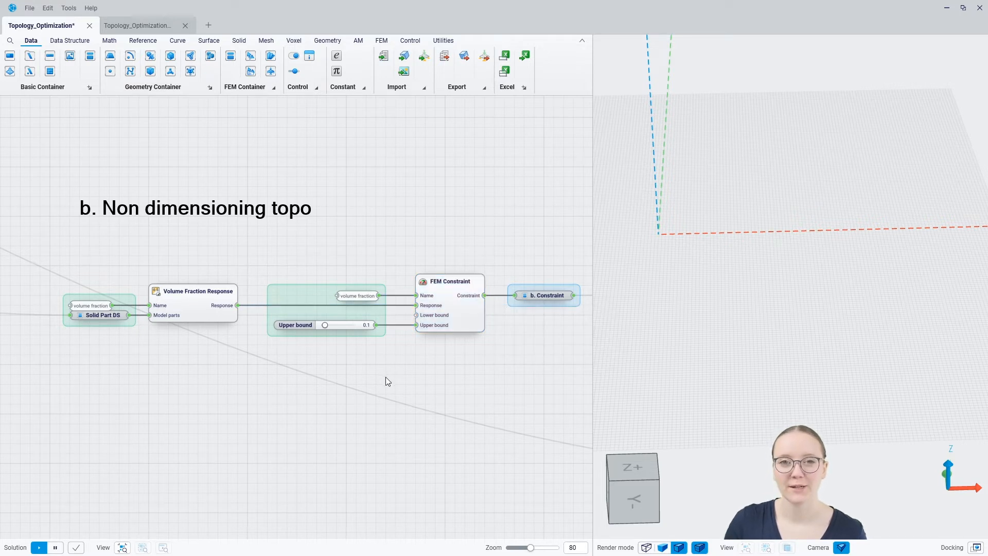
scroll(371, 379, "down", 5)
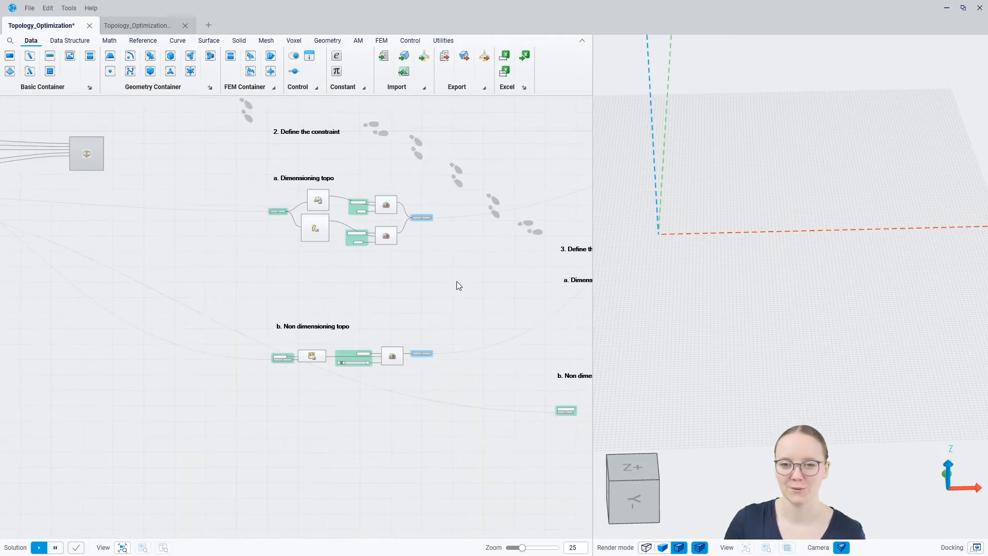
Add a Mass Response node beside the Dimensioning topo objective group.
right_click_drag(455, 283, 209, 287)
scroll(378, 351, "up", 4)
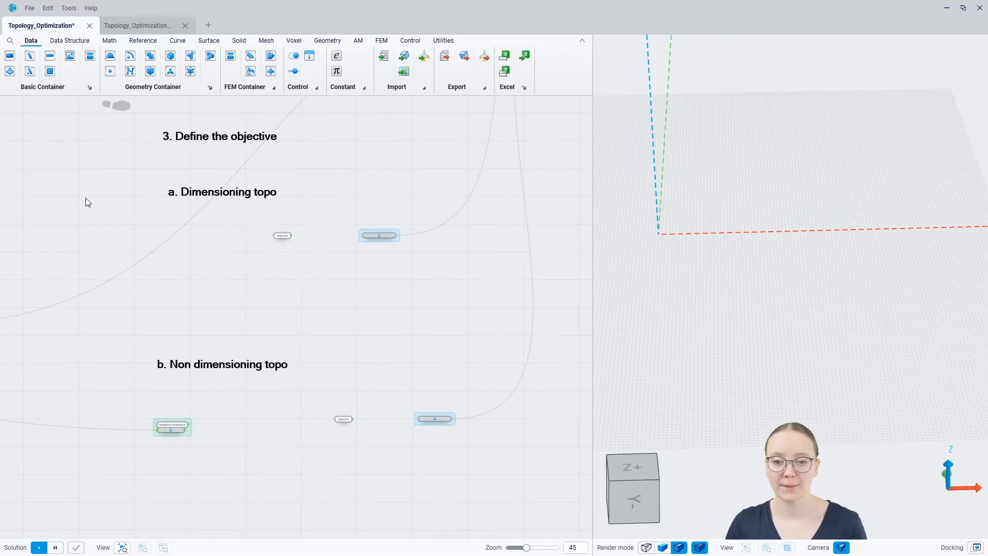
scroll(197, 216, "up", 4)
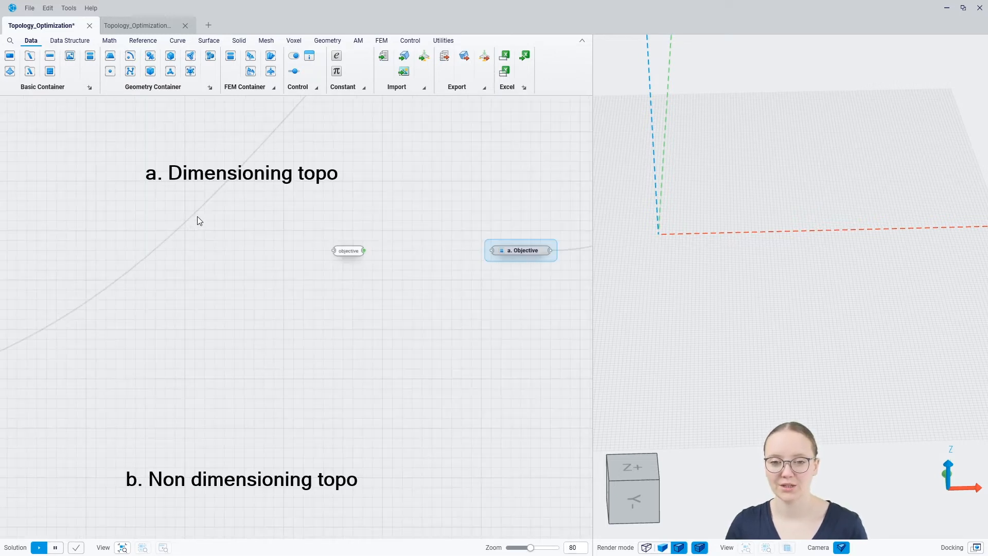
middle_click_drag(262, 234, 221, 234)
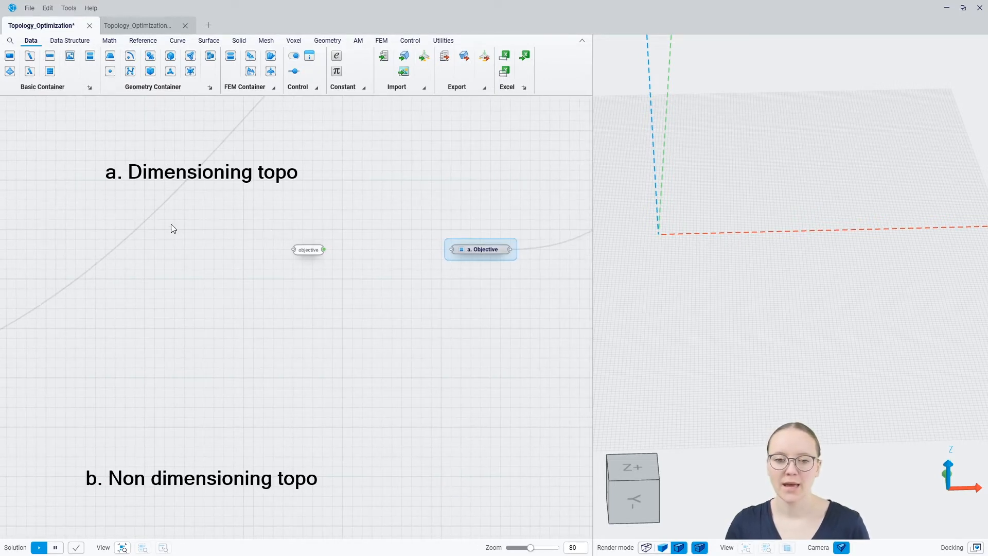
scroll(171, 229, "up", 1)
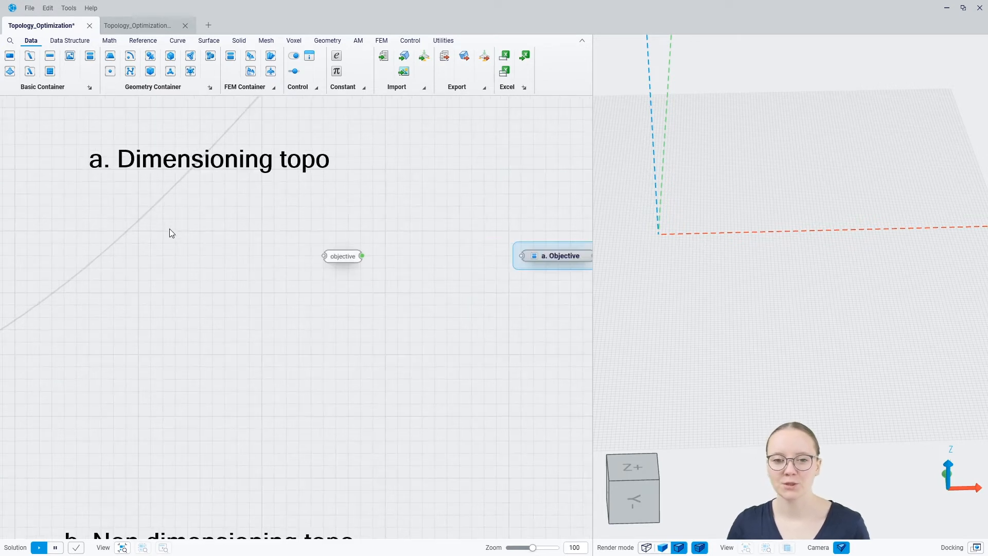
middle_click_drag(208, 263, 169, 272)
right_click(174, 256)
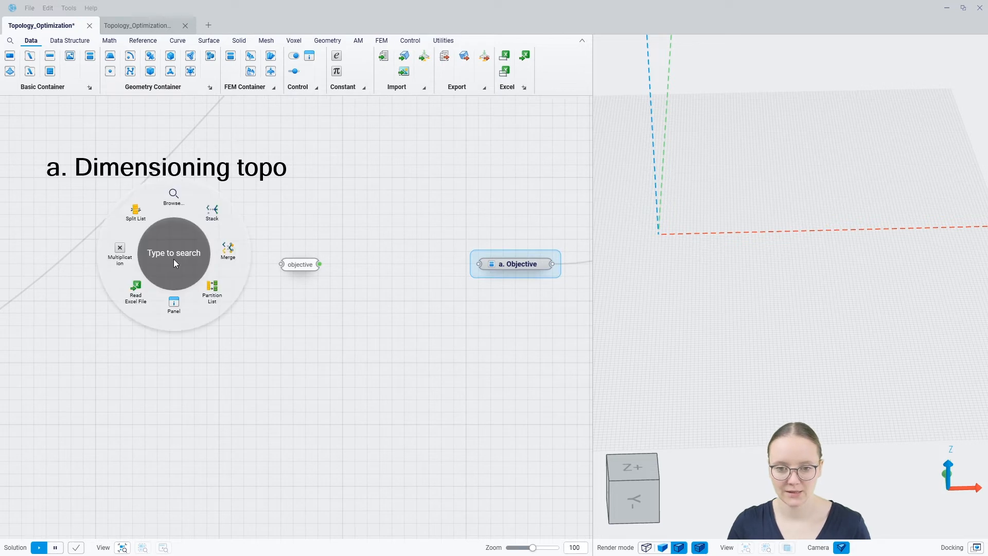
type("mass")
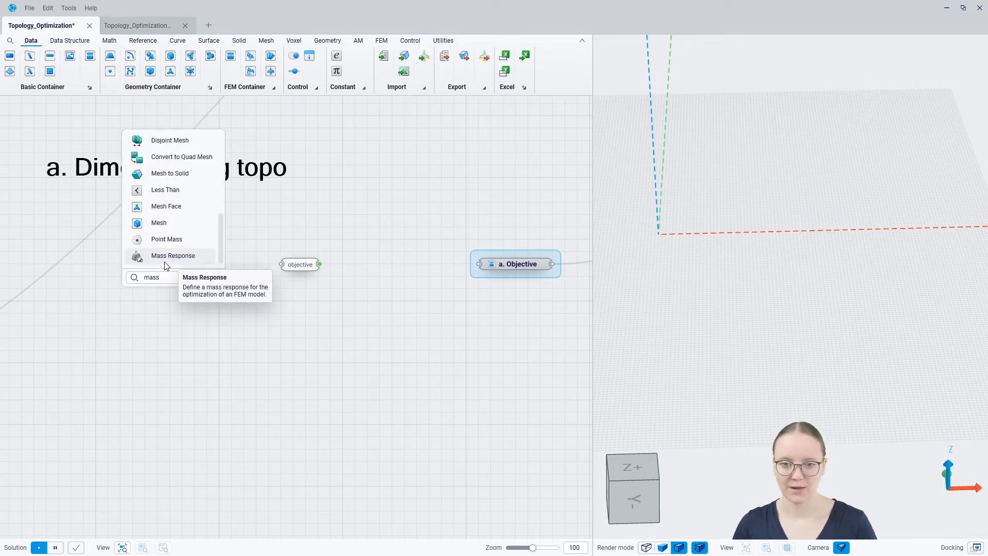
left_click(164, 262)
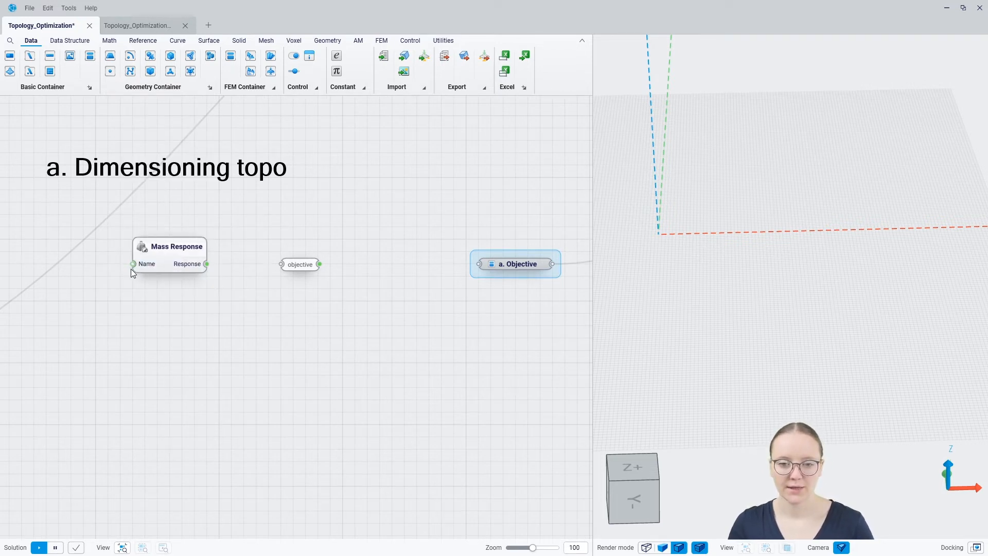
mouse_move(145, 267)
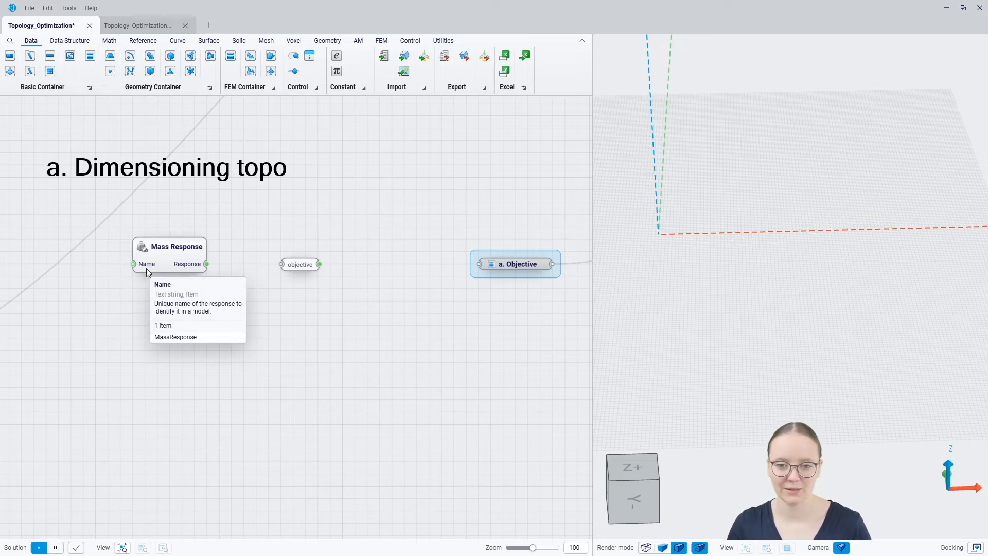
left_click_drag(185, 264, 183, 245)
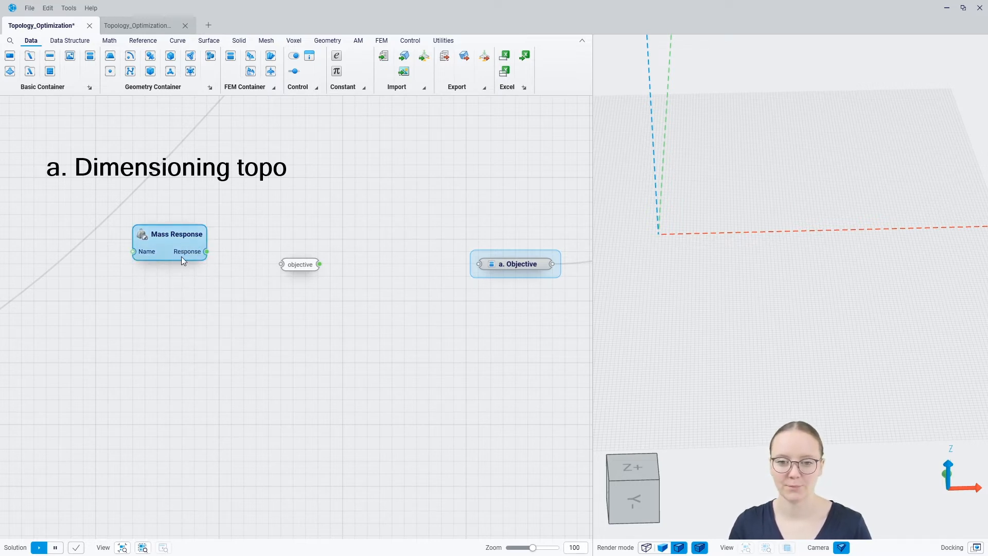
mouse_move(147, 256)
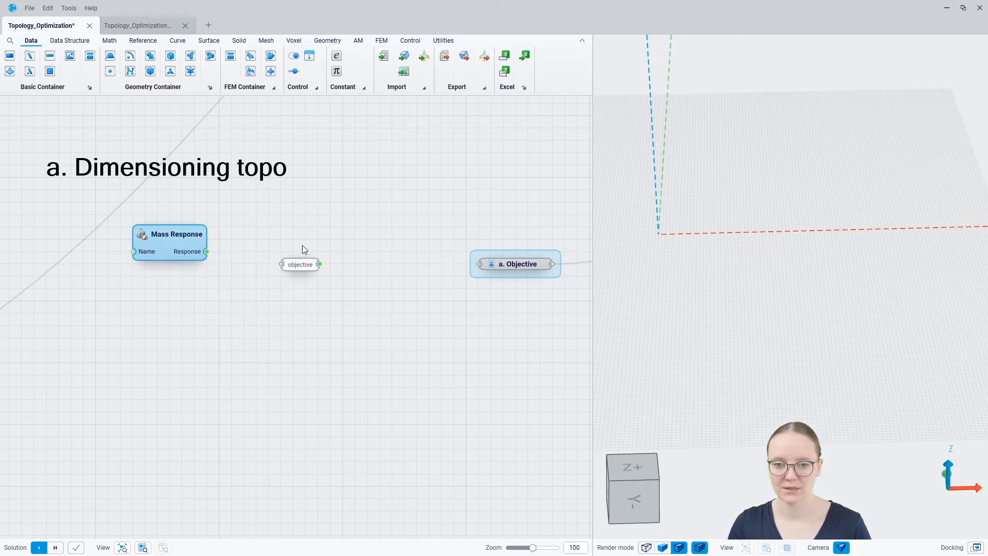
Add an FEM Objective with the objective name, Goal on Minimize, wired to a. Objective.
double_click(371, 243)
type("fem")
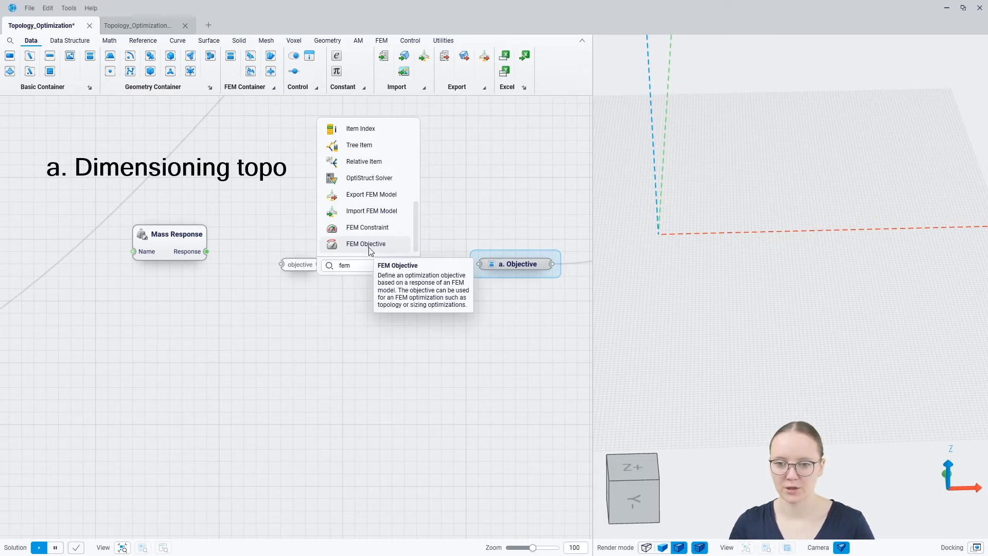
left_click(369, 245)
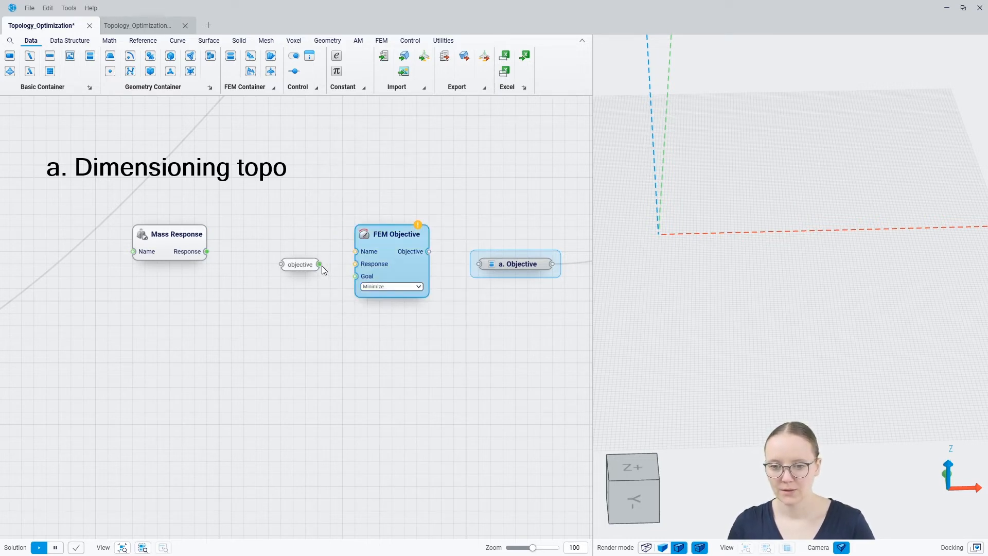
left_click_drag(319, 264, 159, 280)
left_click_drag(427, 273, 427, 285)
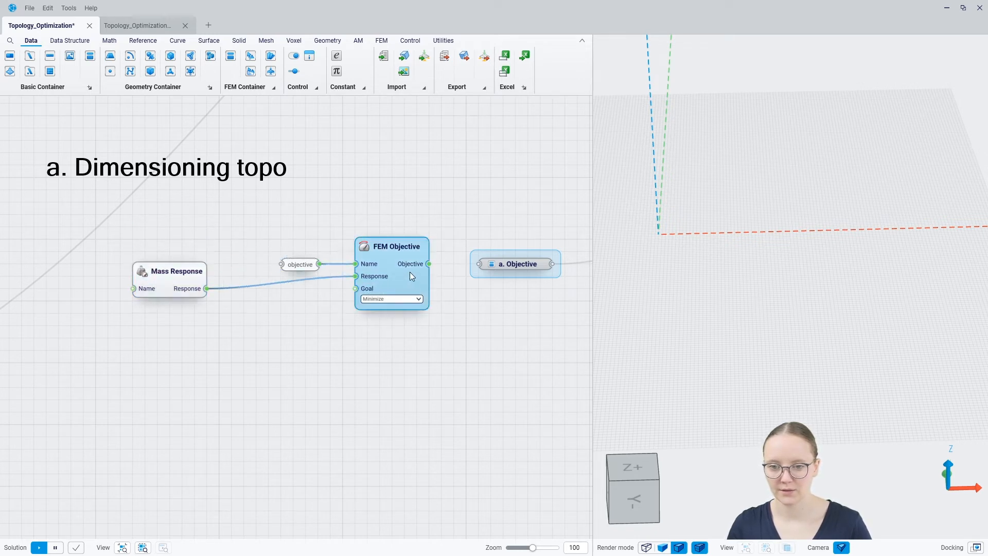
left_click(390, 300)
left_click(389, 300)
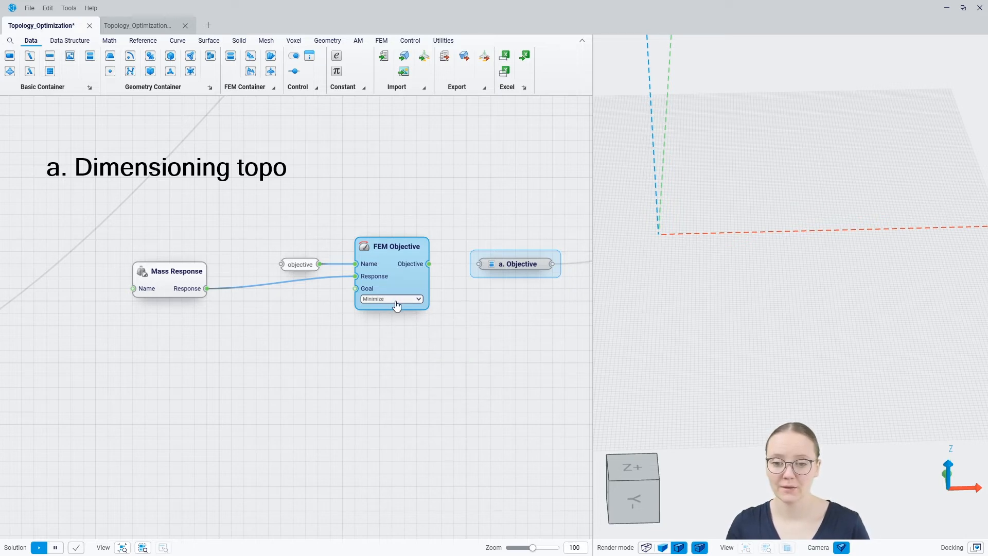
left_click(394, 300)
left_click(376, 323)
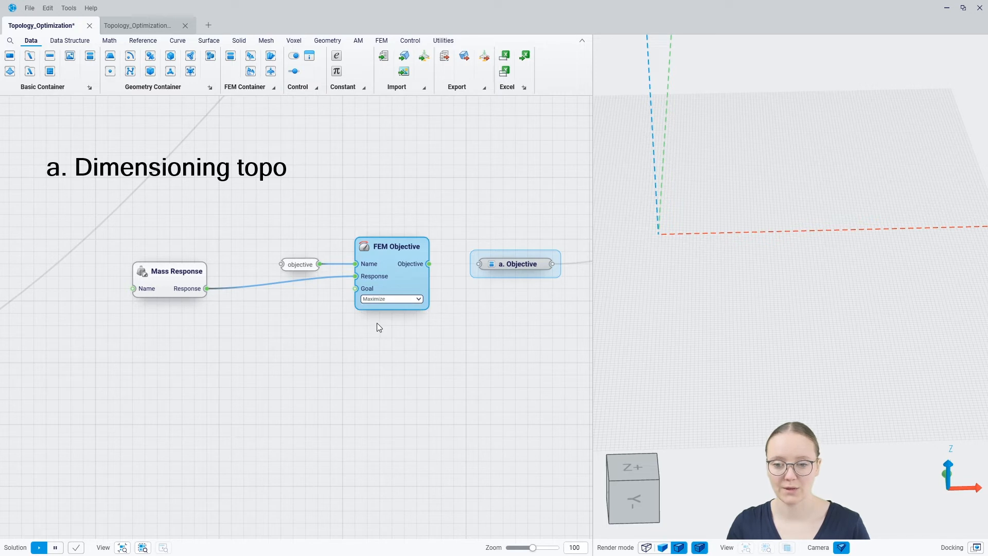
left_click(380, 300)
left_click(378, 311)
left_click(375, 363)
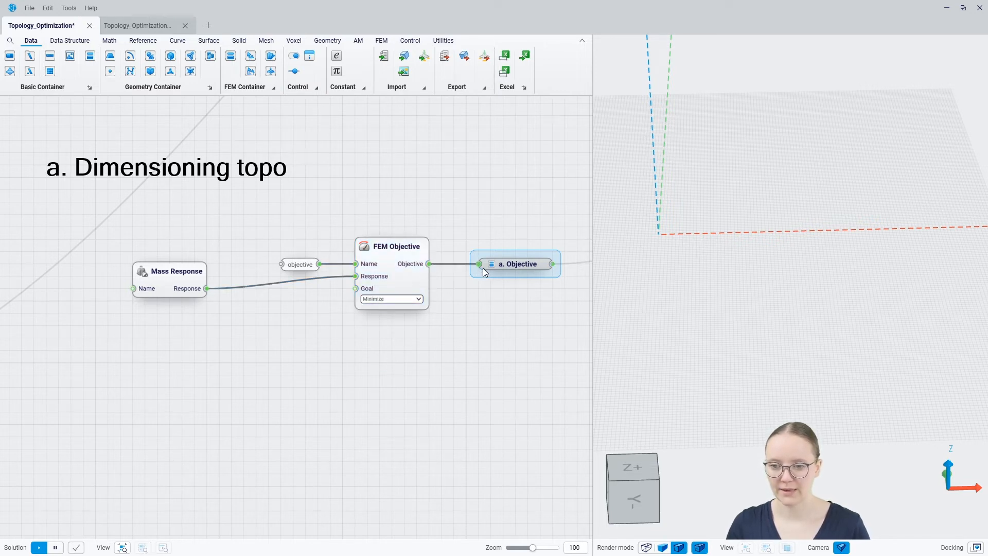
Straighten the Mass Response wire and pan to the Non dimensioning topo section.
left_click_drag(169, 289, 169, 277)
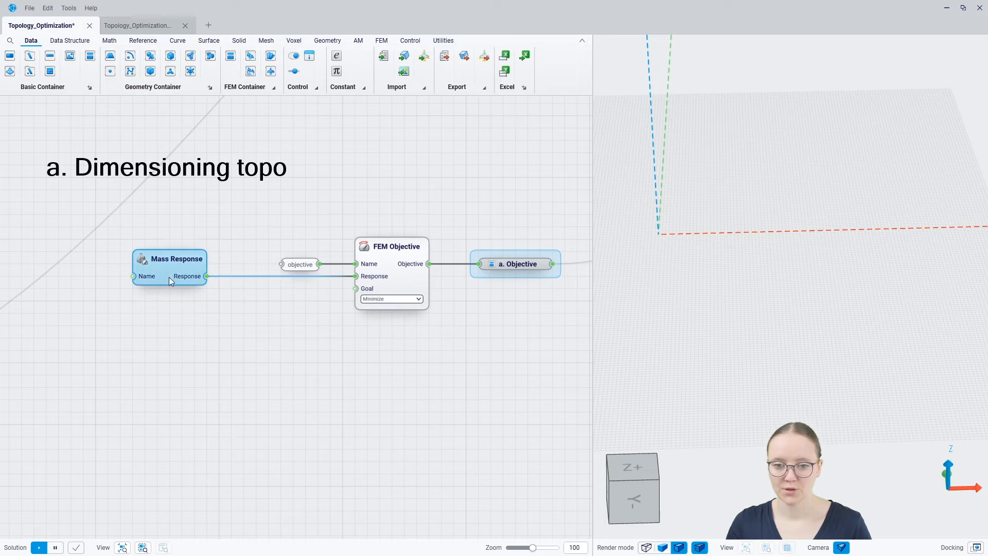
left_click(211, 294)
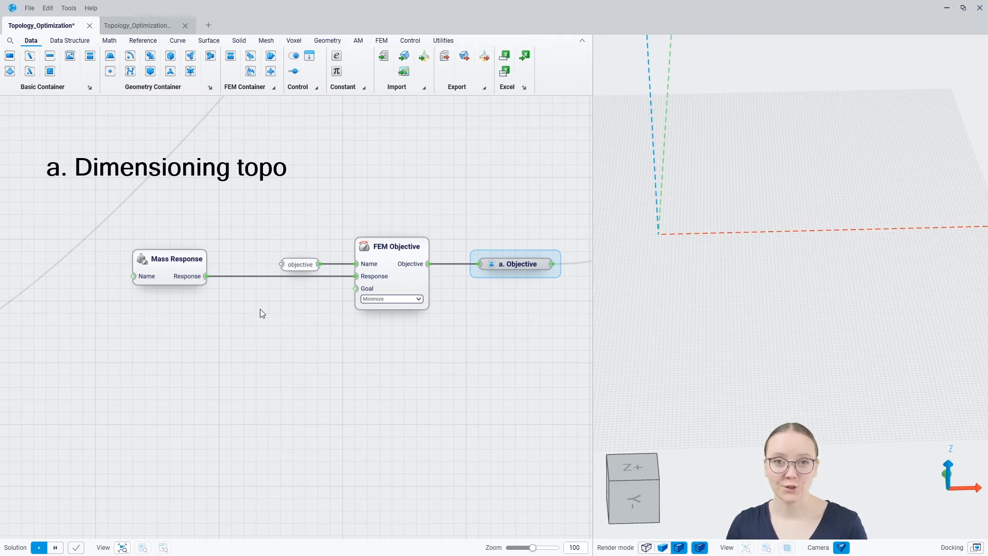
scroll(262, 301, "down", 10)
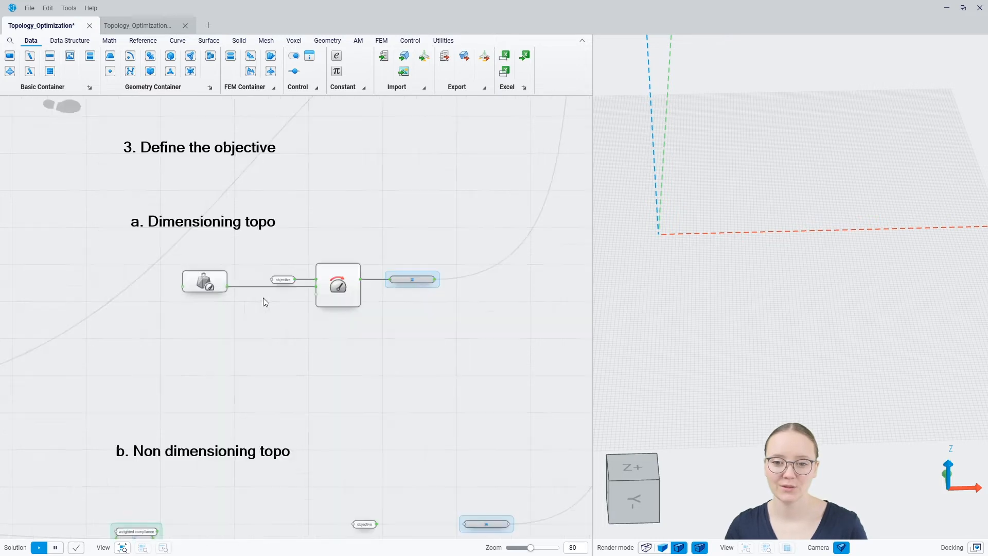
right_click_drag(148, 302, 432, 294)
right_click_drag(268, 304, 353, 379)
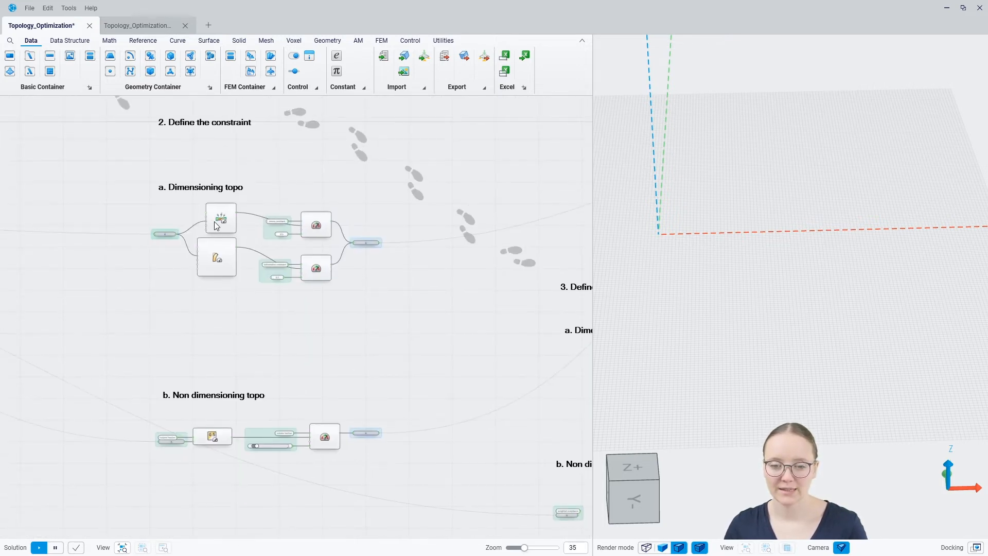
scroll(262, 230, "up", 5)
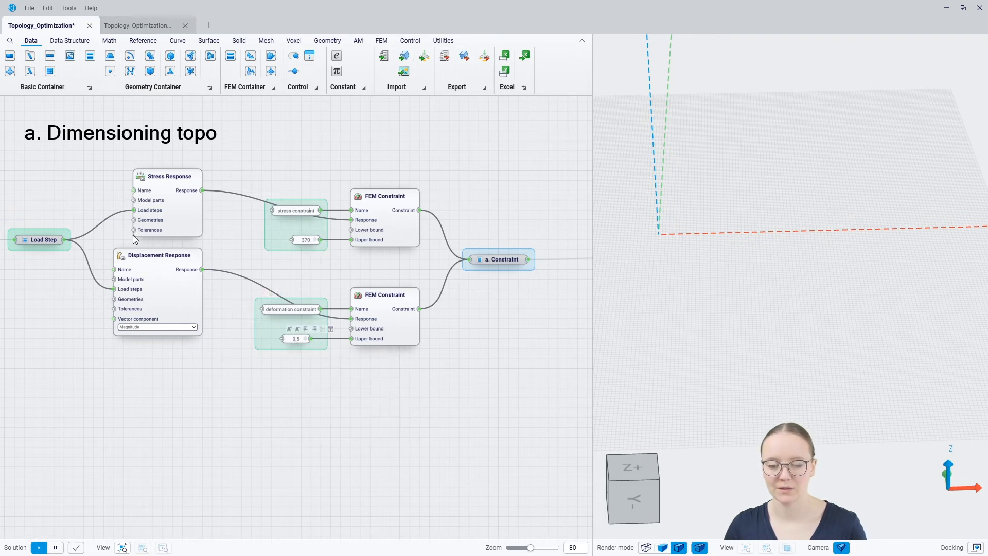
scroll(127, 234, "down", 5)
scroll(125, 231, "down", 2)
middle_click_drag(428, 341, 257, 311)
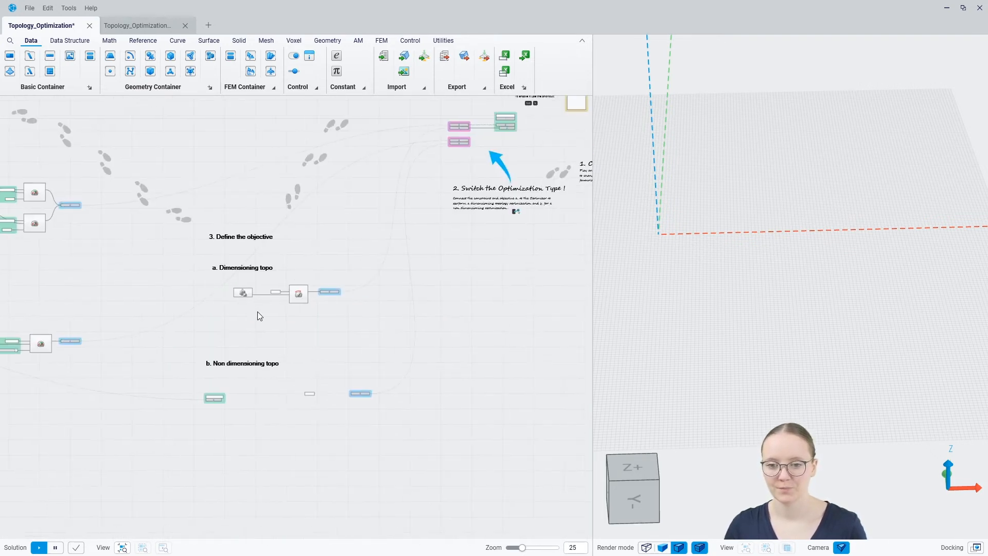
scroll(267, 318, "up", 5)
scroll(303, 314, "up", 2)
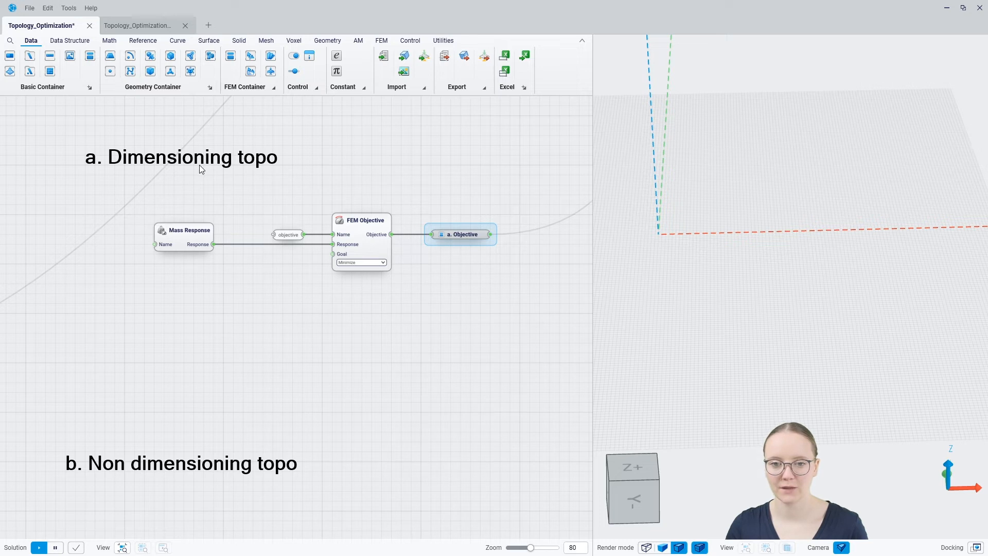
middle_click_drag(321, 435, 341, 174)
middle_click_drag(431, 211, 373, 213)
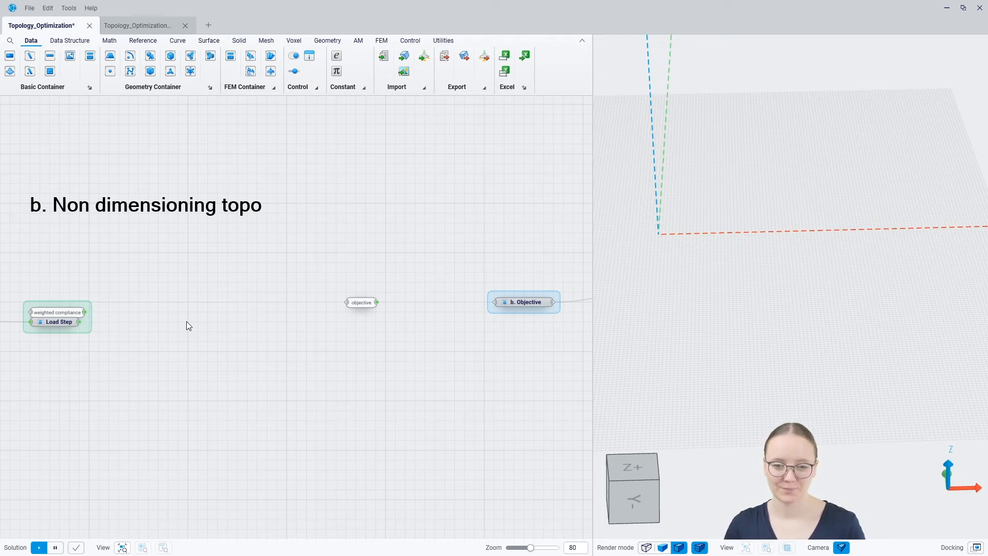
Add a Weighted Compliance Response right of Load Step, fed by the weighted compliance name.
double_click(156, 311)
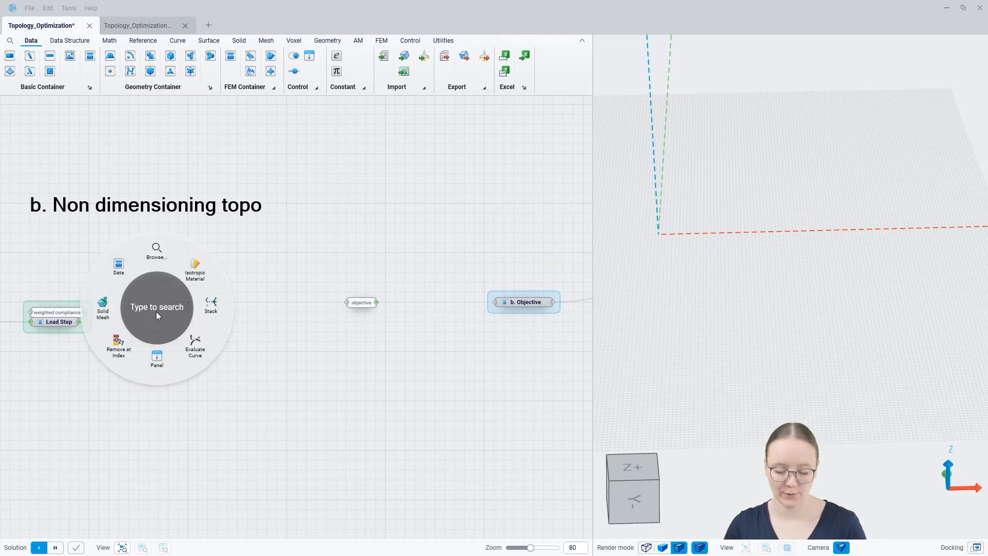
type("weighe")
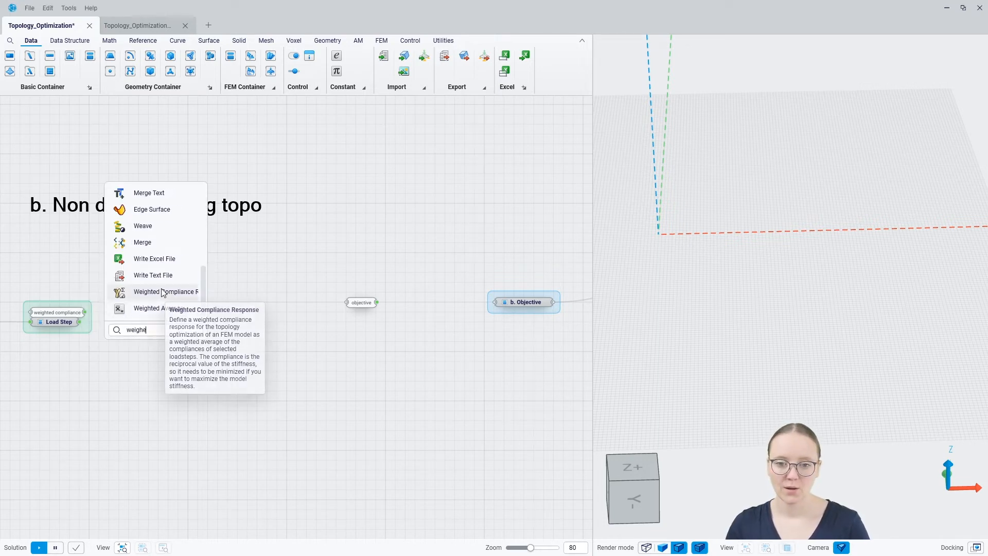
left_click(160, 292)
left_click_drag(161, 288, 186, 322)
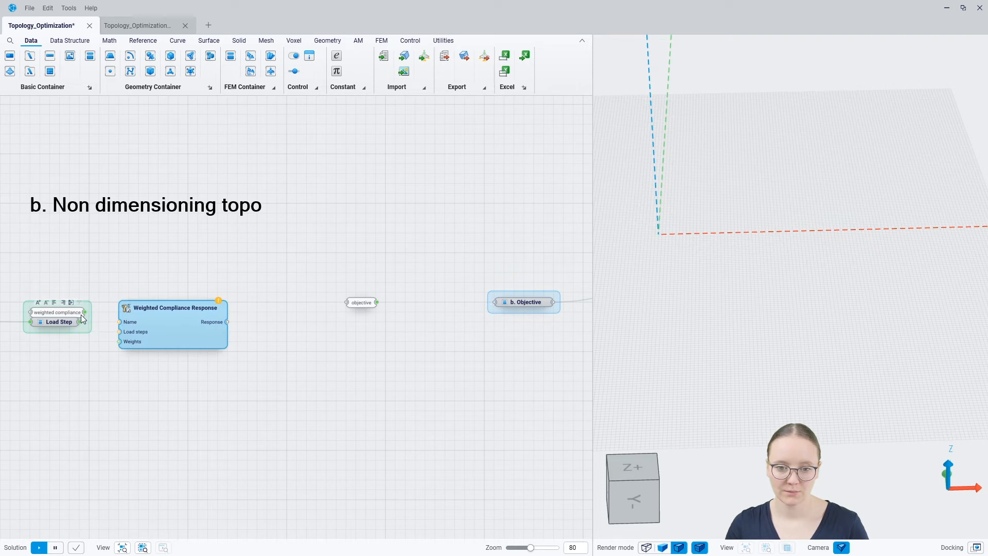
left_click_drag(84, 313, 115, 319)
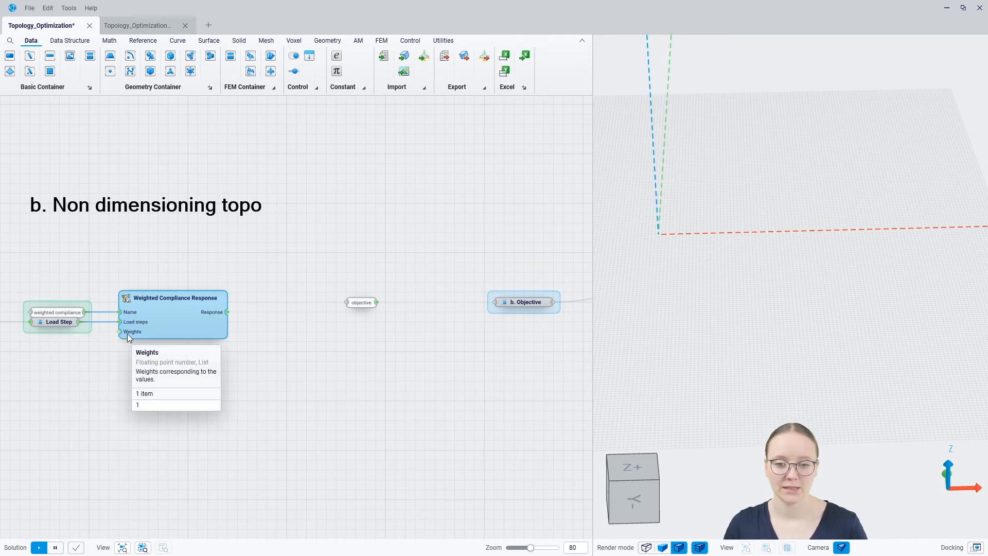
mouse_move(47, 326)
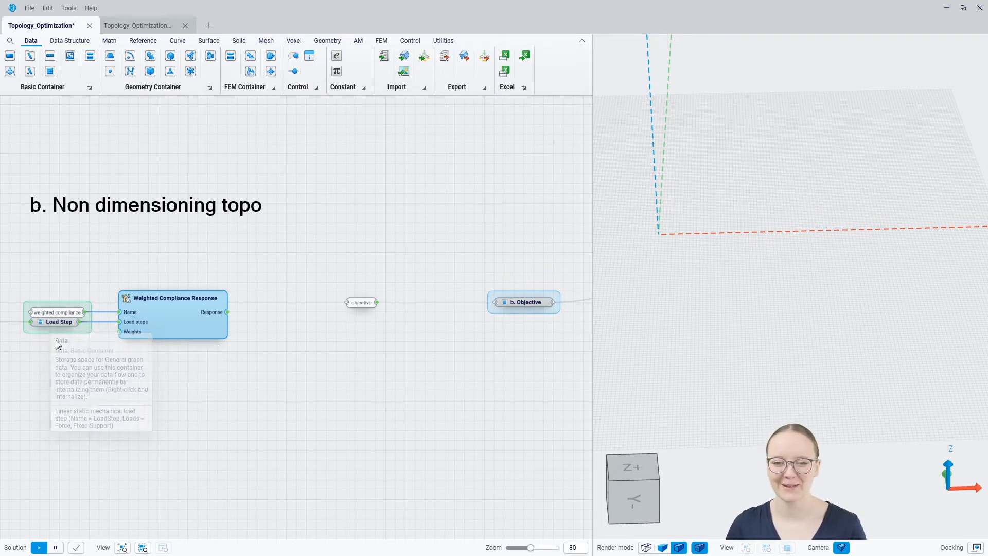
left_click(152, 398)
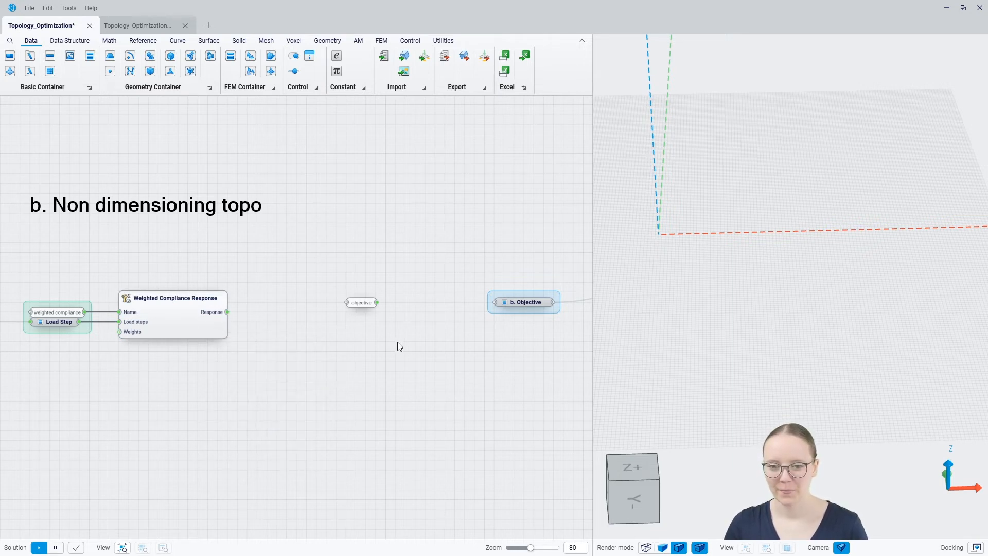
Add an FEM Objective taking the name and compliance response, with Goal left on Minimize.
right_click(406, 313)
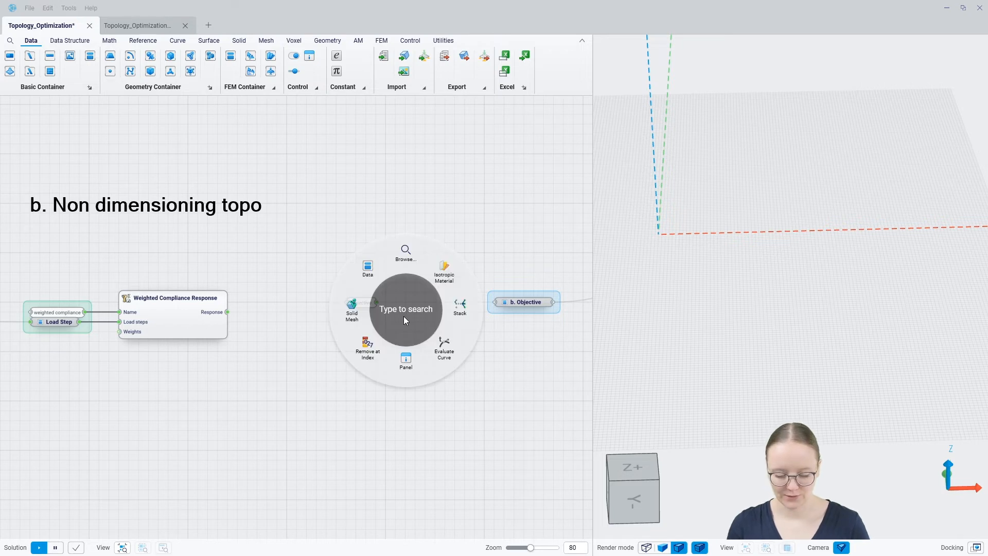
type("fem")
left_click(403, 316)
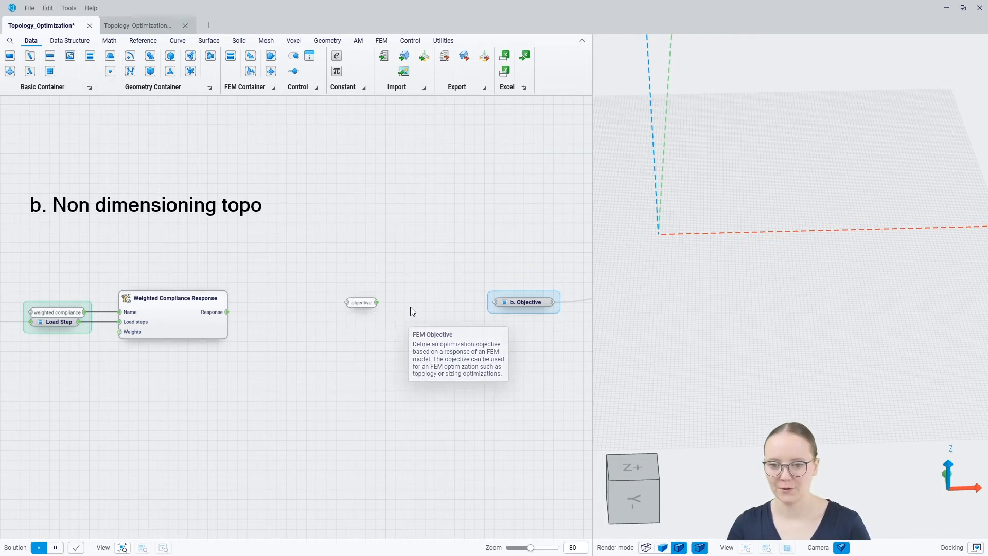
left_click(430, 315)
left_click_drag(382, 302, 227, 312)
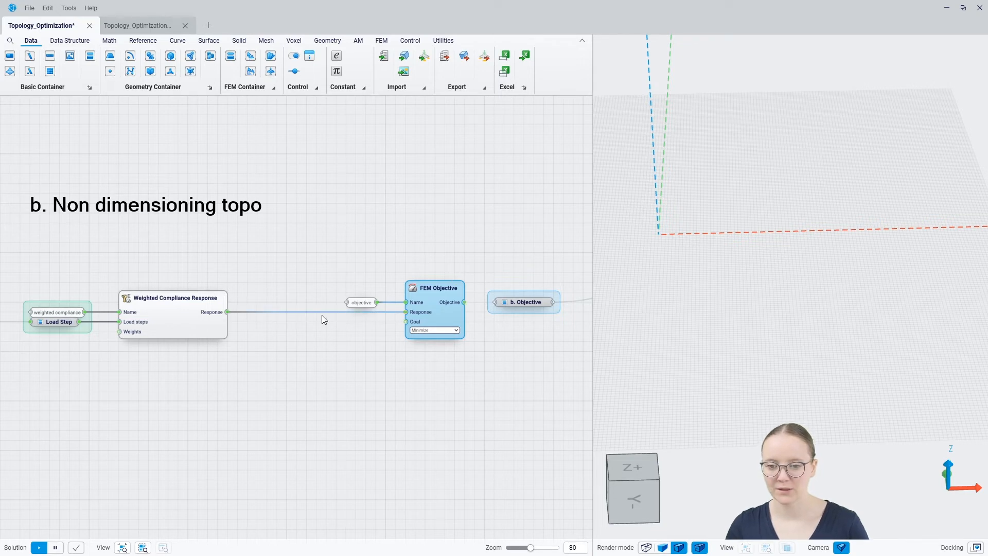
left_click(276, 345)
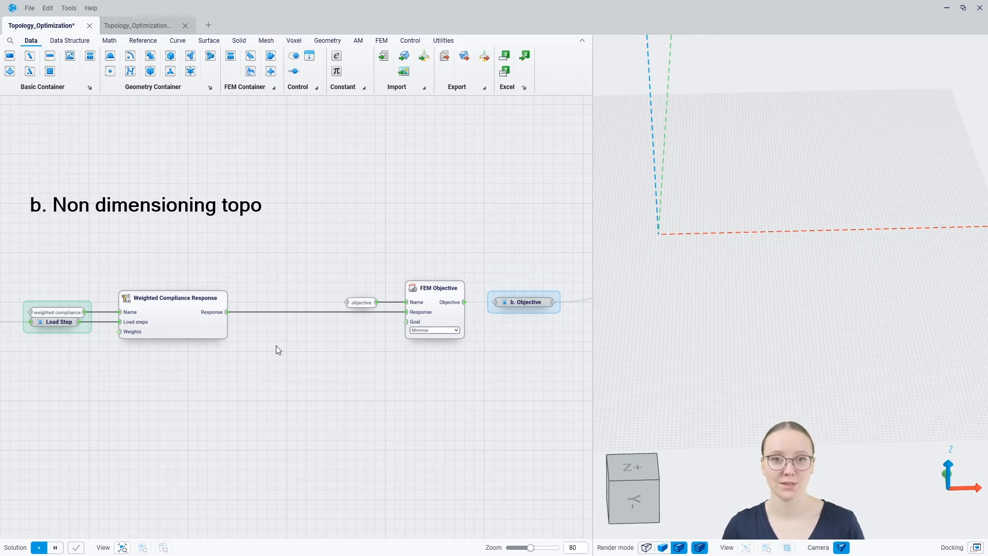
left_click(437, 347)
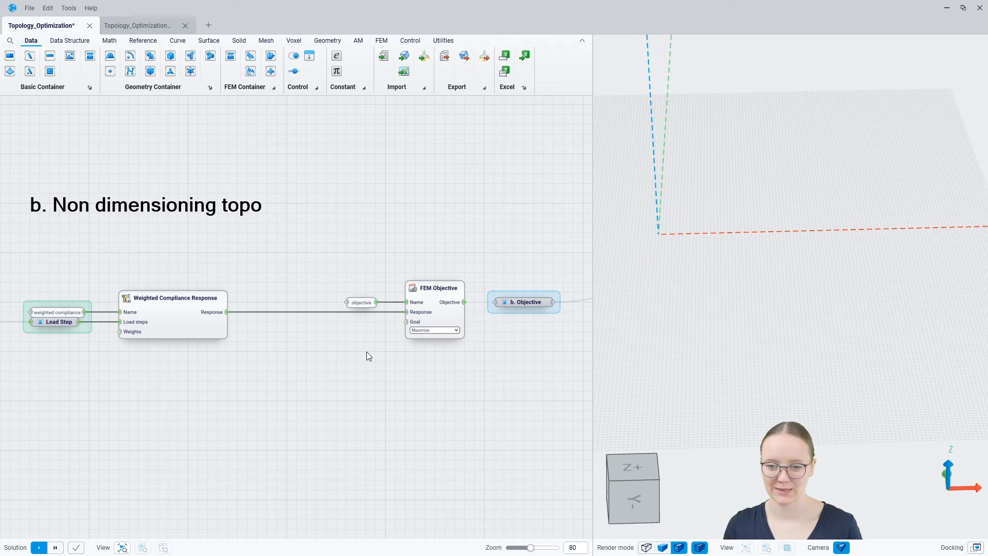
left_click(418, 331)
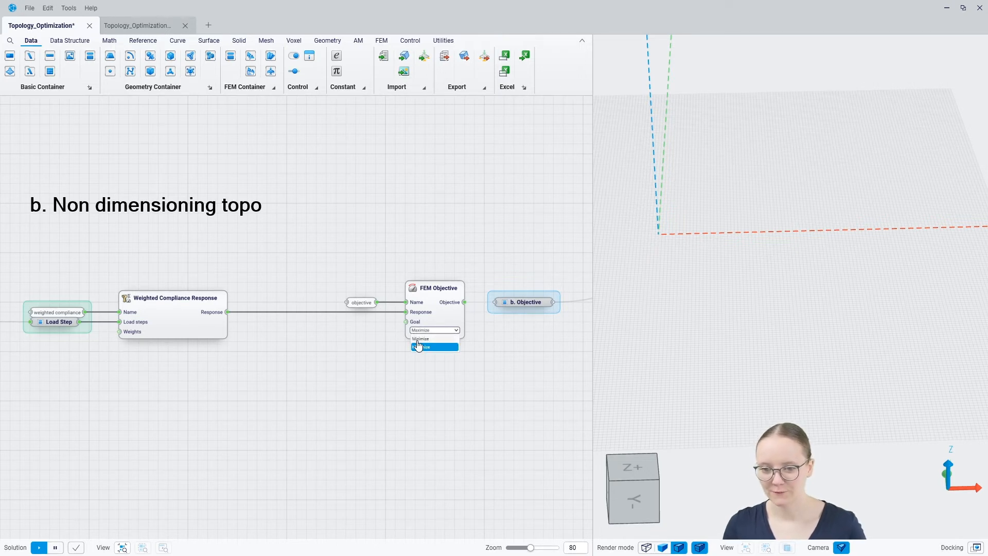
left_click(420, 339)
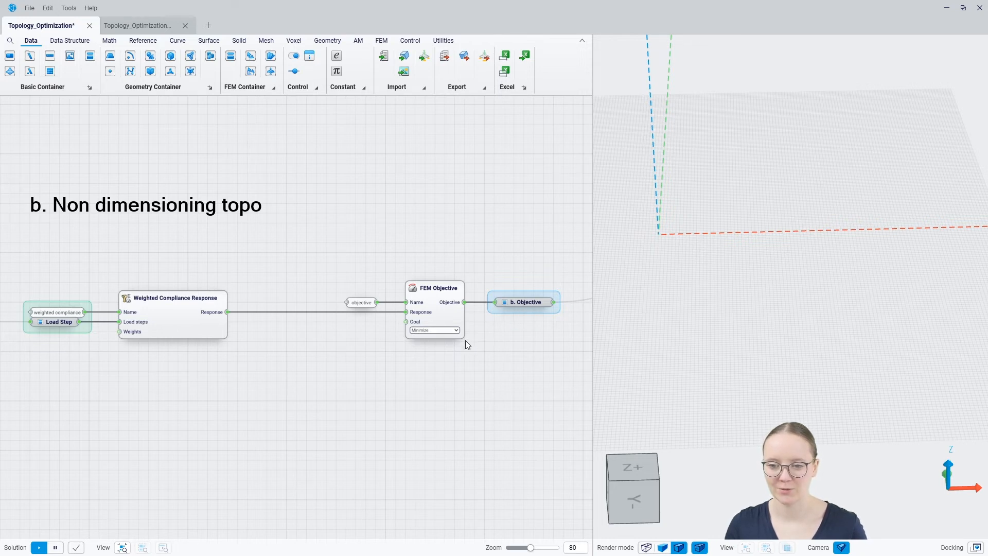
scroll(188, 415, "down", 8)
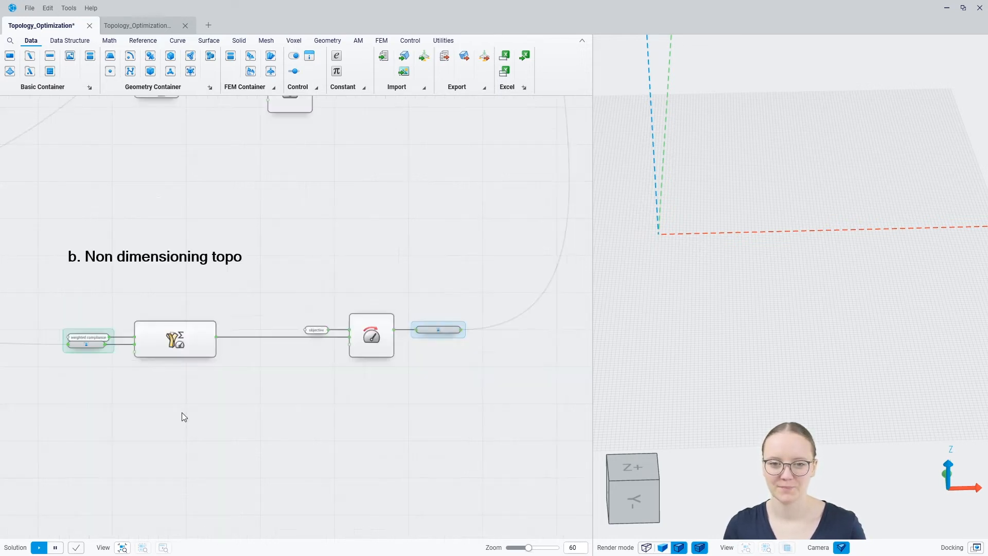
Add an OptiStruct Optimizer with Name 'Topology optimization' and Model from FEM Model.
scroll(320, 235, "down", 2)
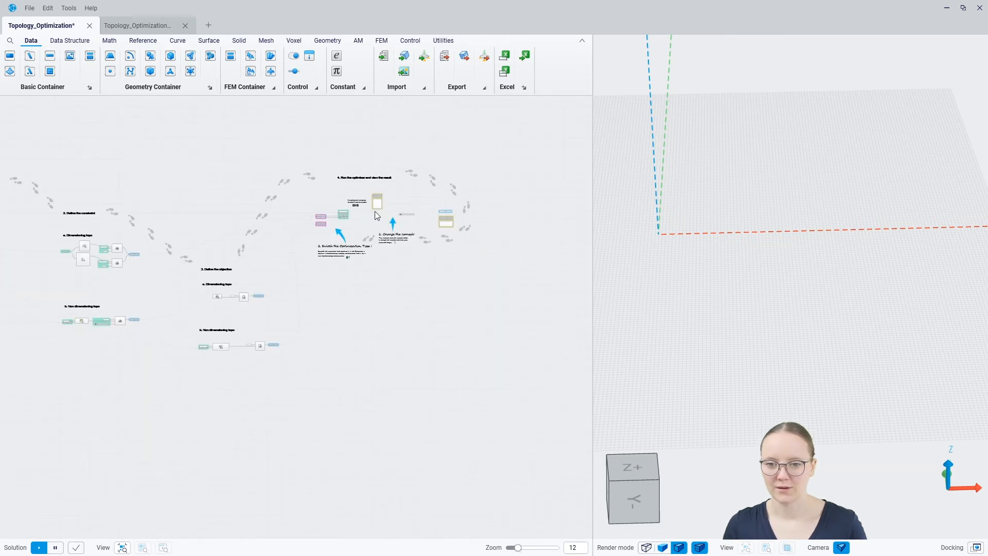
scroll(374, 211, "up", 7)
right_click_drag(372, 220, 376, 309)
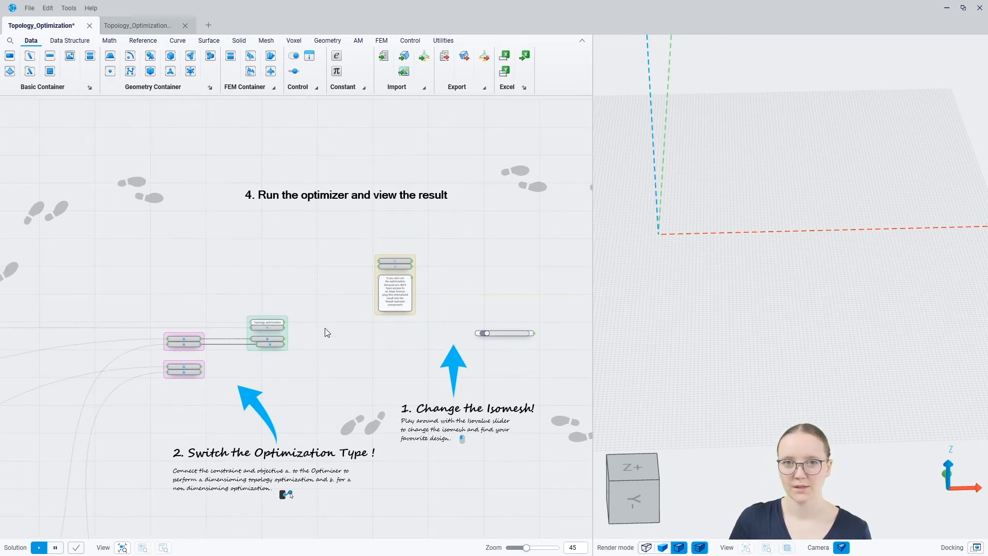
scroll(324, 337, "up", 5)
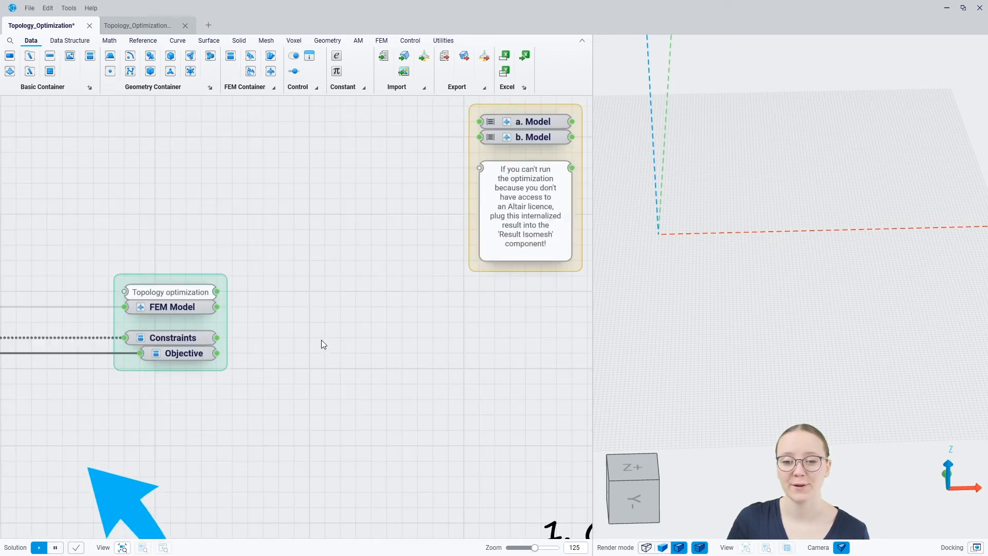
right_click(308, 313)
type("opti")
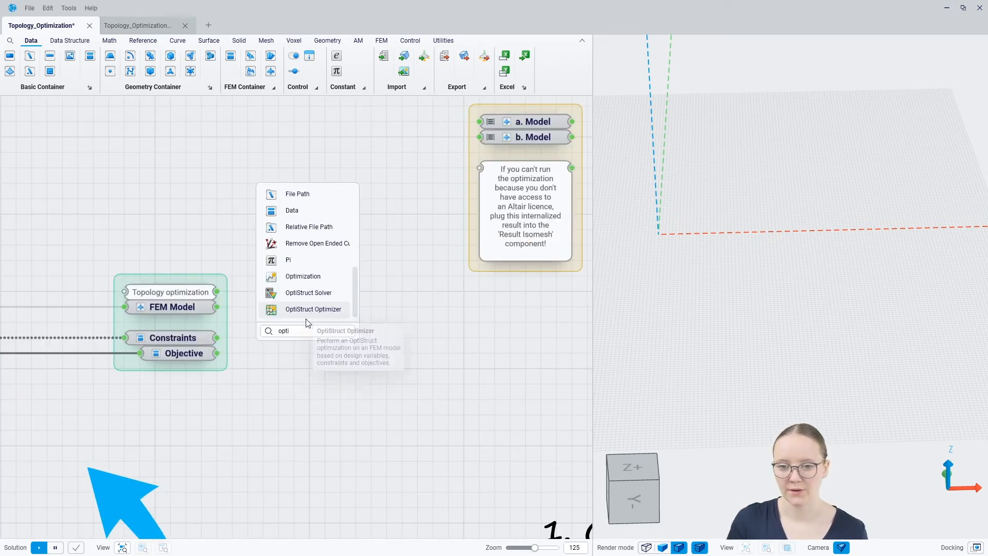
left_click(308, 311)
left_click_drag(316, 309, 335, 329)
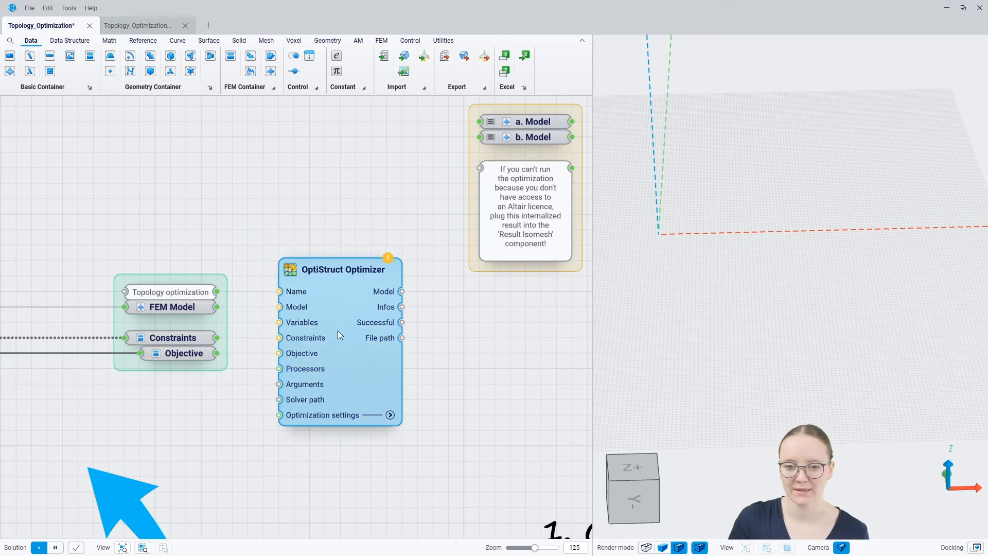
left_click_drag(218, 292, 260, 292)
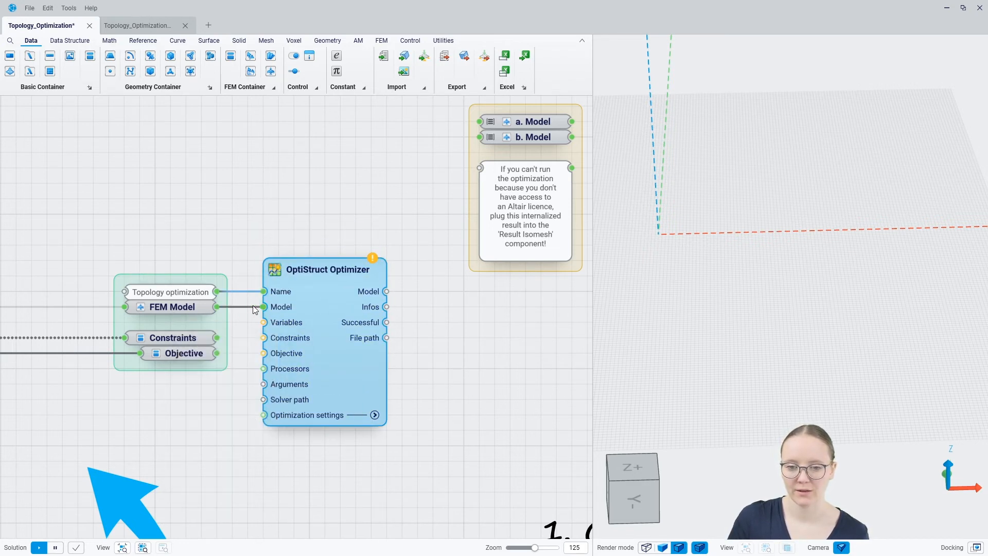
left_click_drag(253, 306, 254, 306)
scroll(339, 298, "down", 10)
right_click_drag(188, 320, 342, 300)
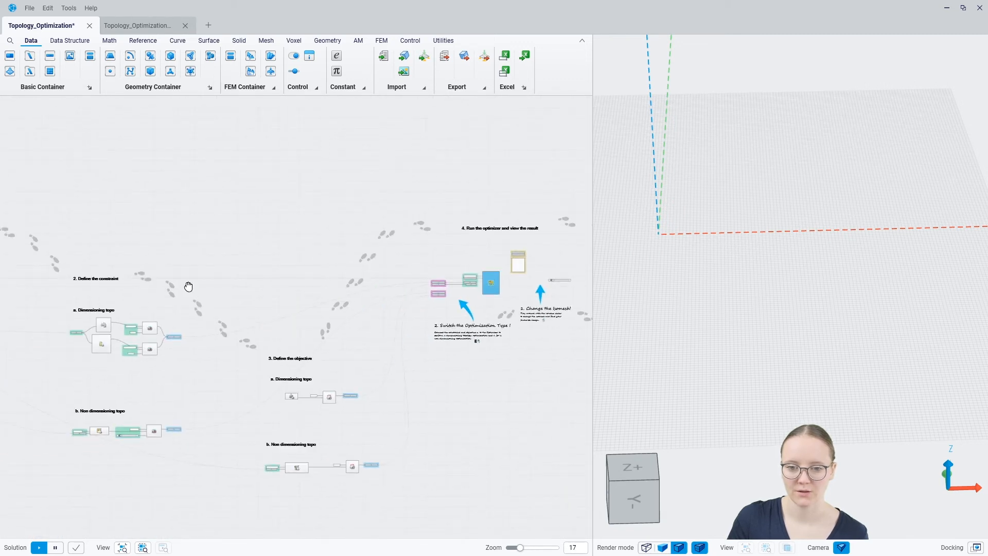
right_click_drag(188, 287, 443, 285)
right_click_drag(185, 302, 369, 295)
scroll(185, 248, "up", 12)
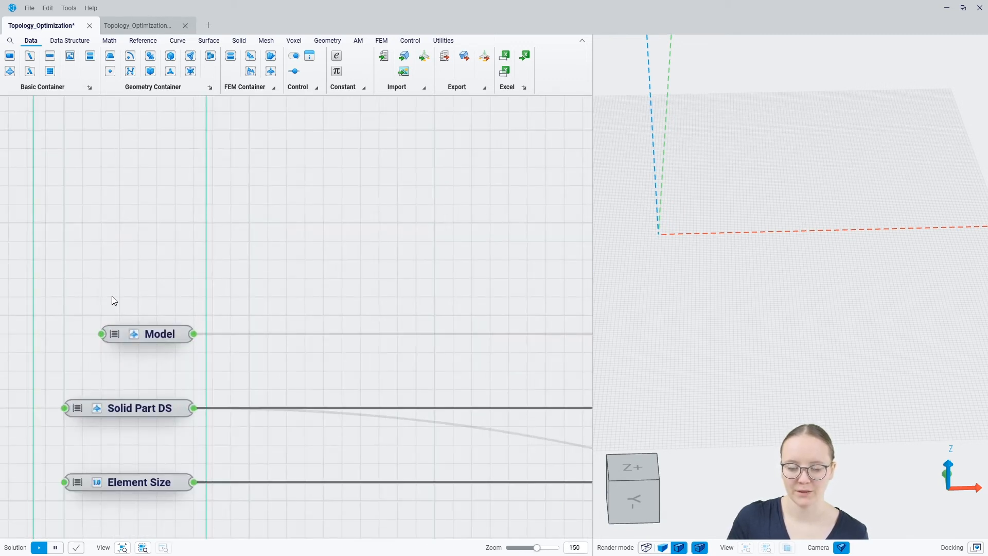
scroll(77, 343, "down", 12)
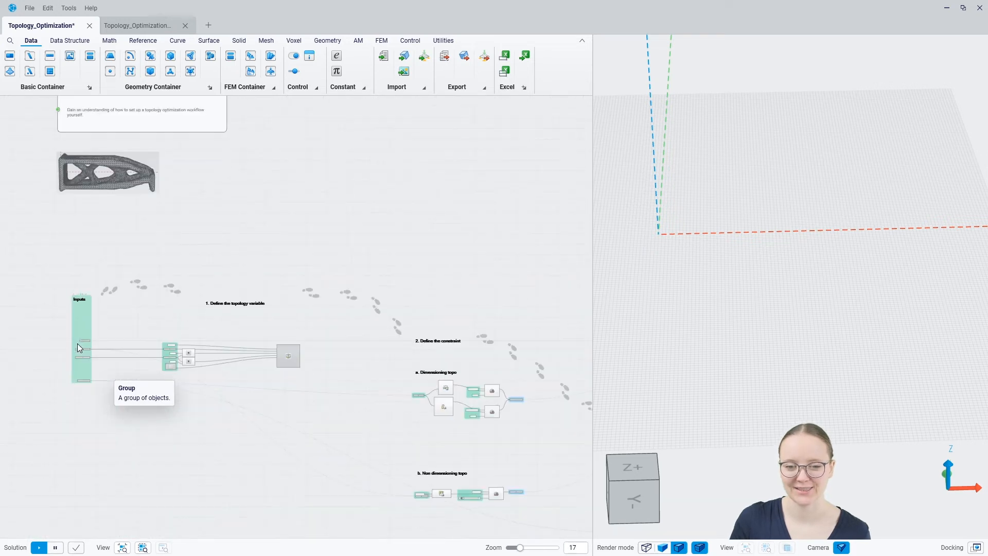
right_click_drag(582, 335, 30, 331)
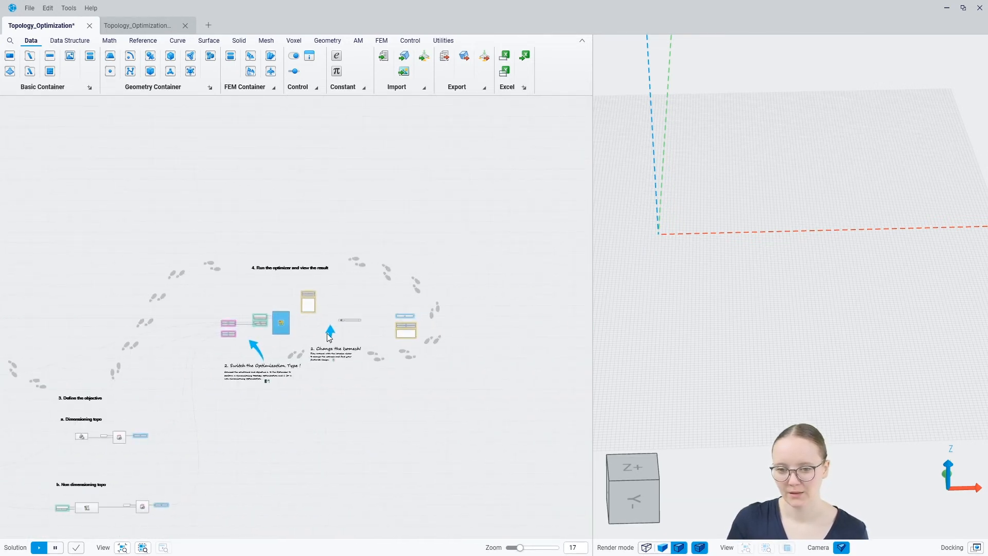
scroll(261, 318, "up", 12)
left_click(283, 389)
right_click_drag(238, 383, 366, 305)
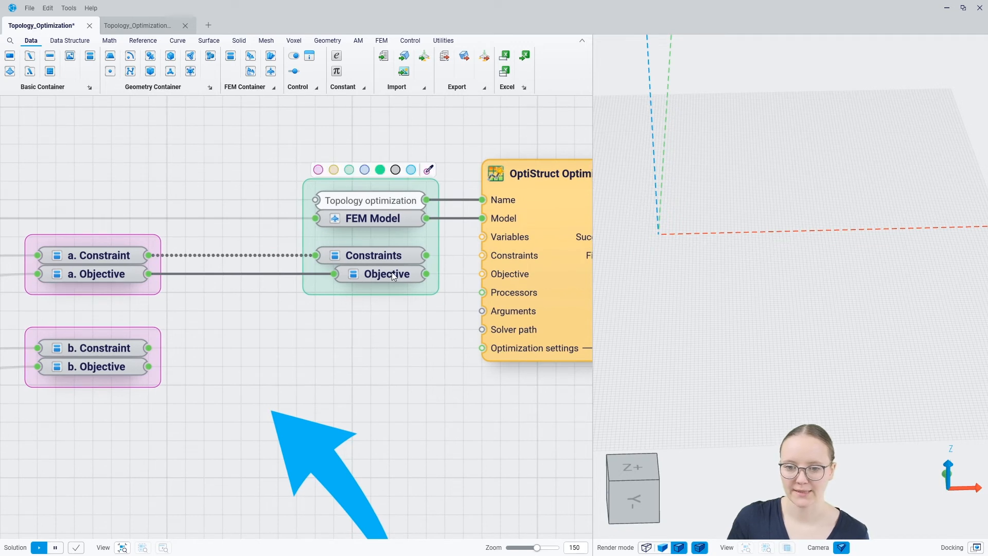
mouse_move(388, 280)
scroll(317, 310, "down", 4)
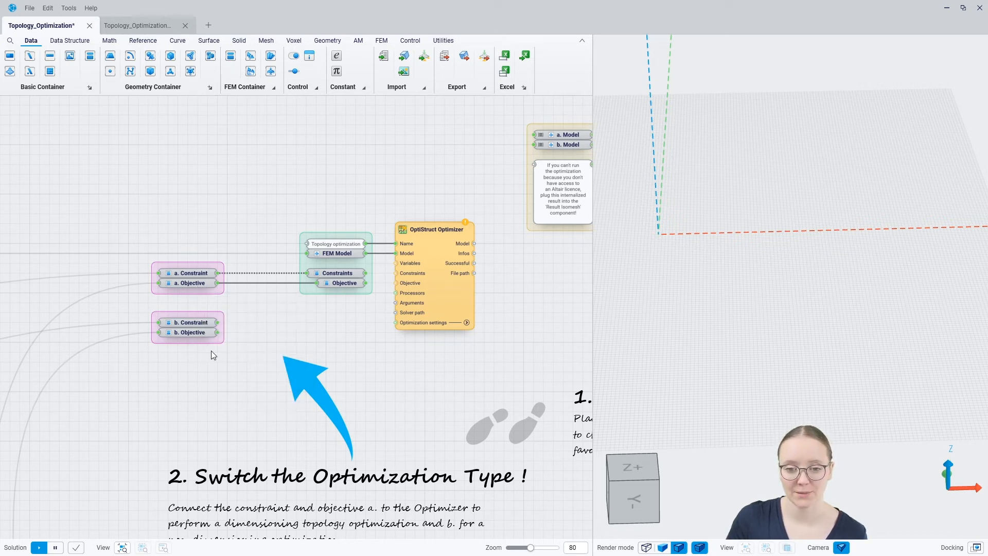
Connect b. Constraint and b. Objective to the group's Constraints and Objective inputs.
left_click_drag(218, 324, 308, 273)
left_click_drag(219, 333, 316, 283)
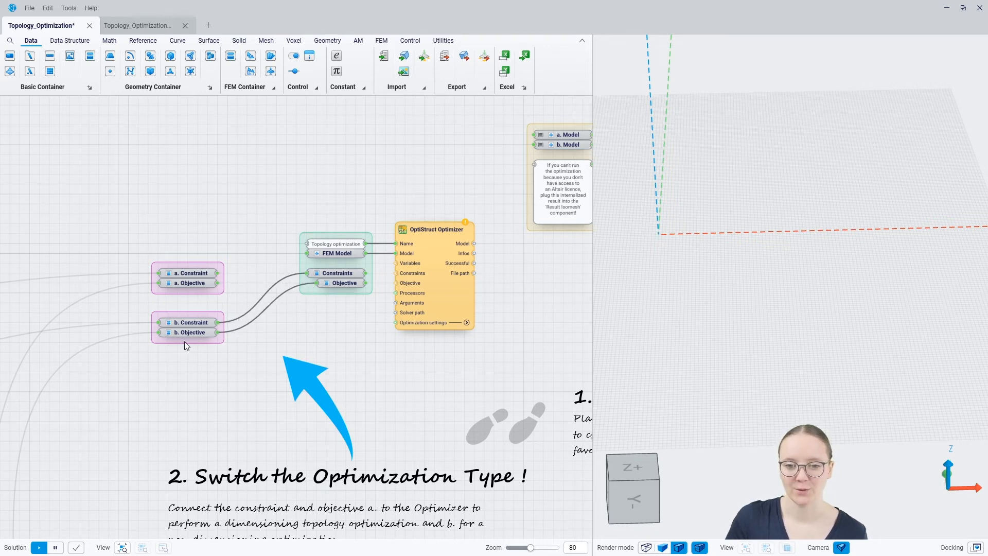
right_click_drag(354, 332, 186, 328)
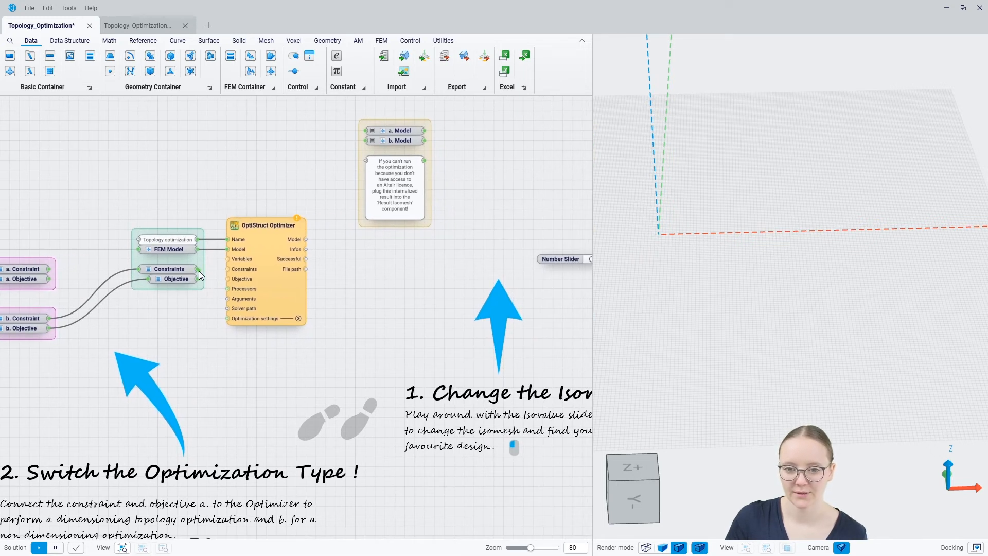
Wire the Constraints into the OptiStruct Optimizer so the optimization run starts.
left_click_drag(198, 270, 228, 268)
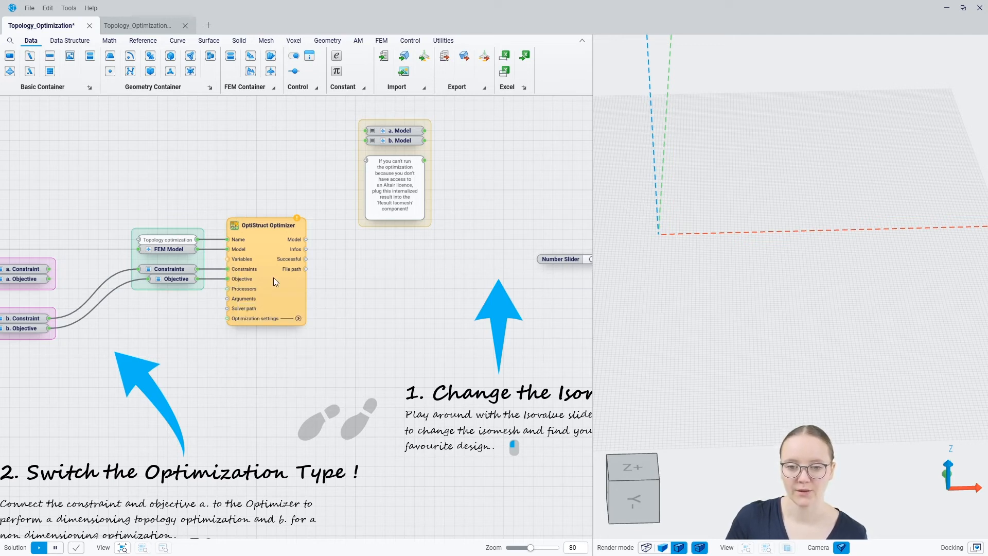
scroll(228, 261, "down", 10)
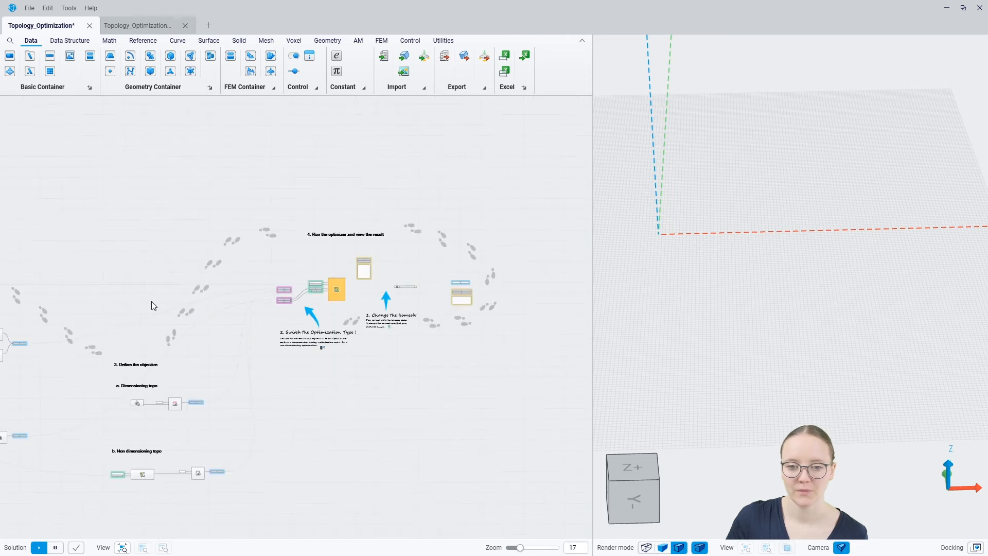
scroll(254, 281, "up", 10)
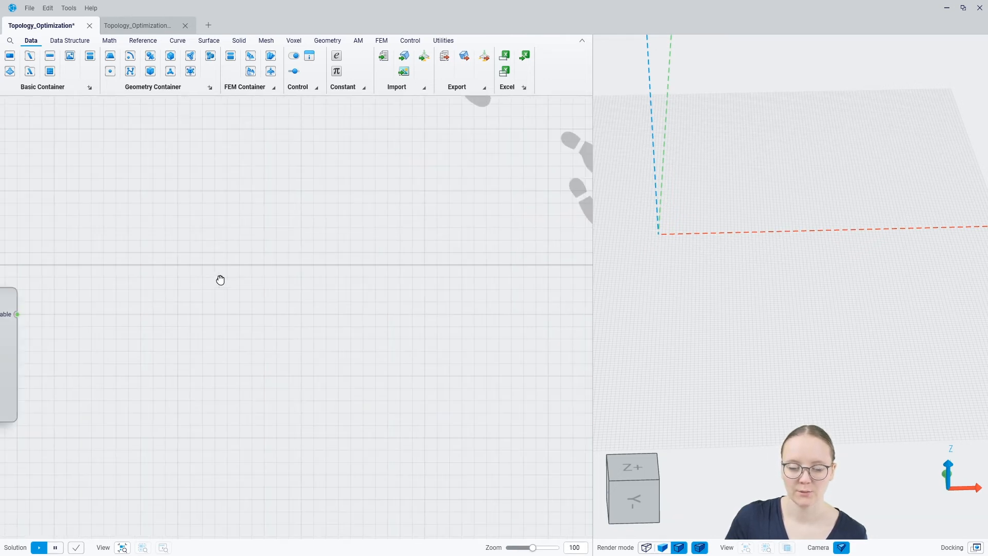
scroll(196, 288, "down", 10)
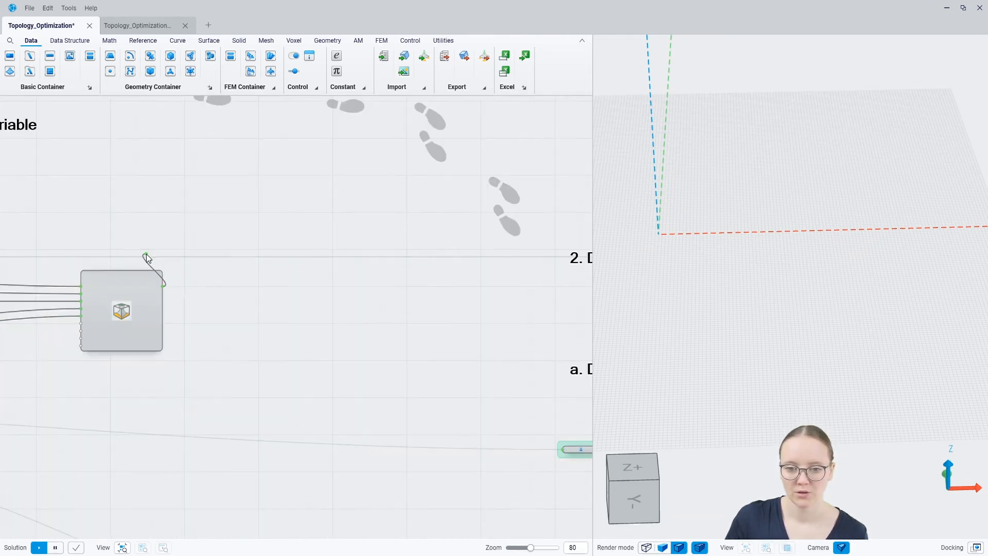
scroll(524, 250, "up", 10)
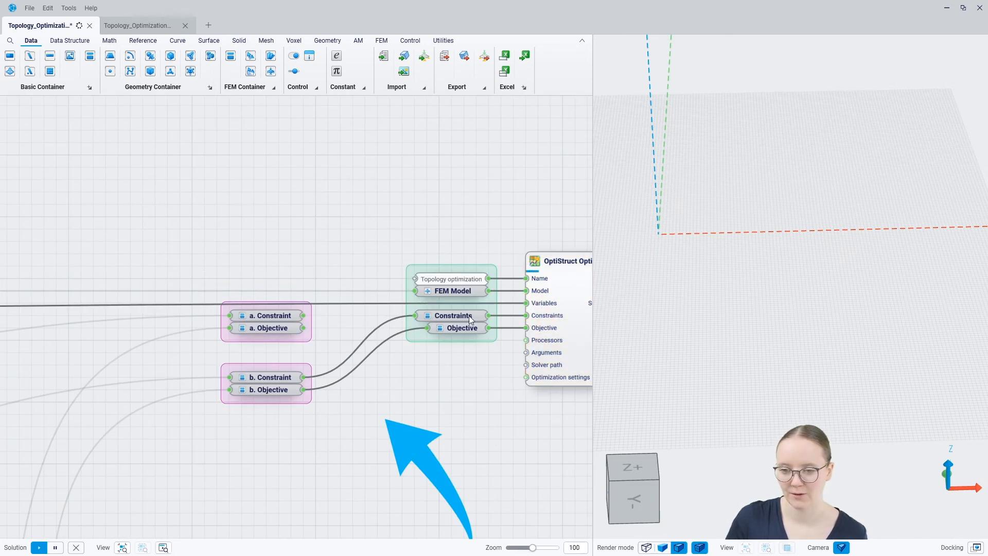
right_click_drag(510, 398, 226, 345)
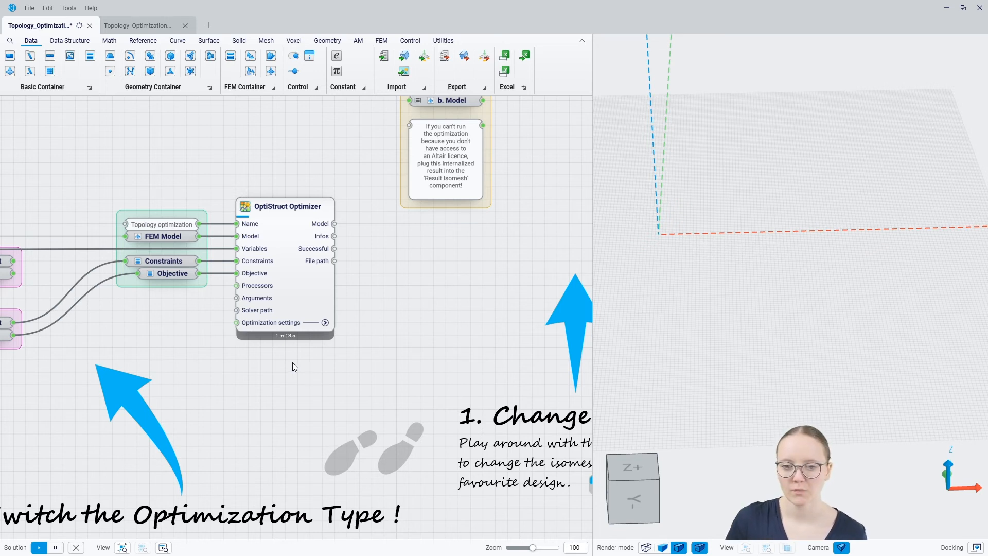
Review Maximum iterations and Discrete topology in Optimization settings while the 4 m 35 s solve finishes.
left_click(326, 323)
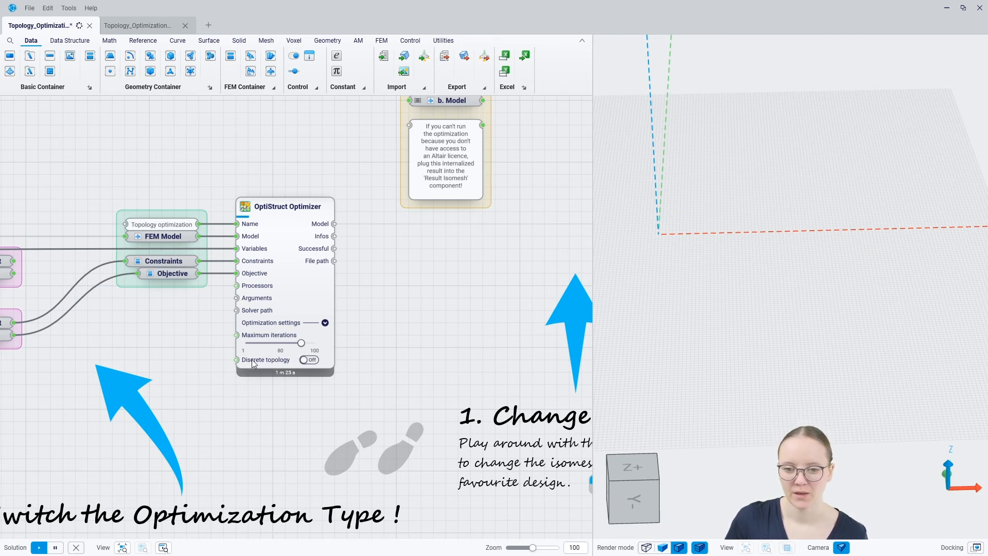
mouse_move(253, 289)
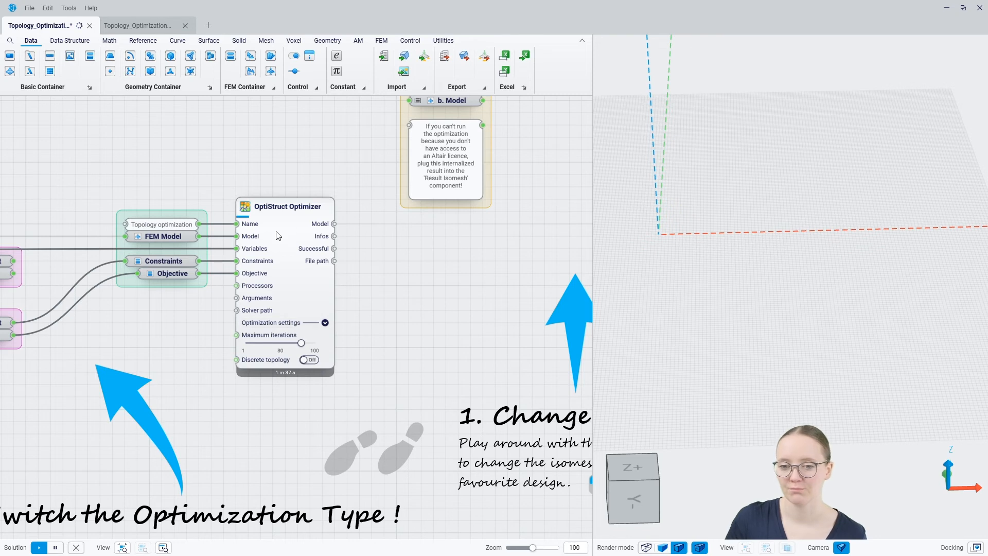
right_click_drag(374, 281, 355, 327)
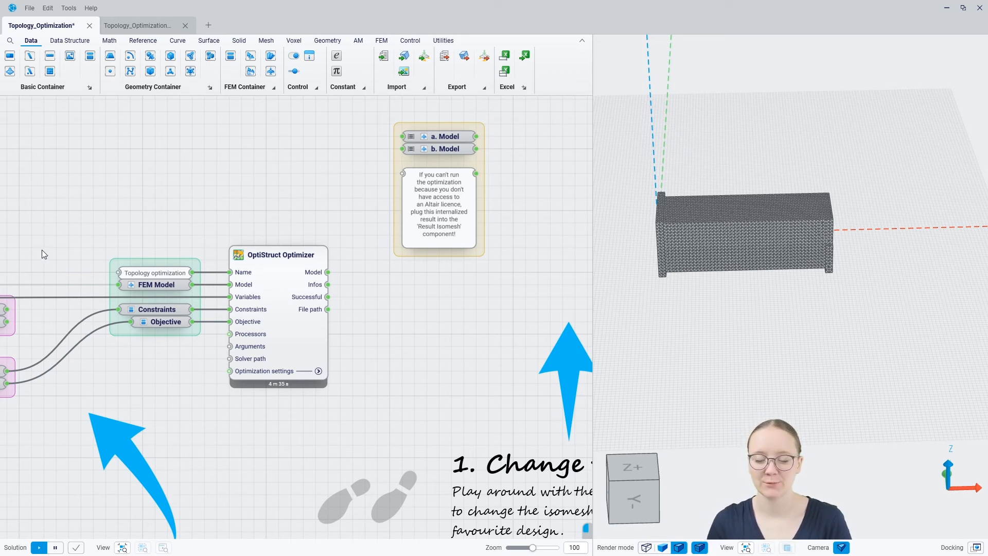
mouse_move(315, 274)
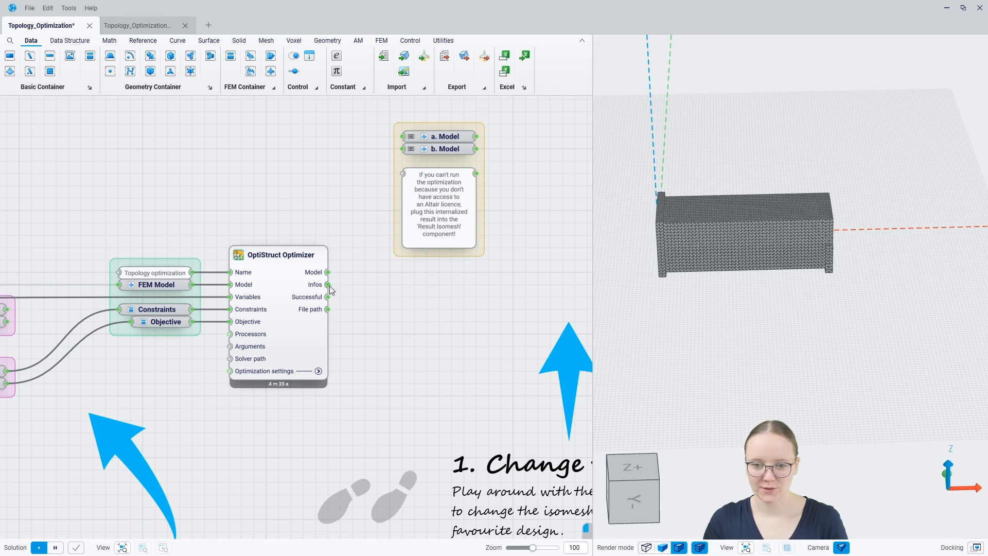
left_click_drag(354, 286, 354, 286)
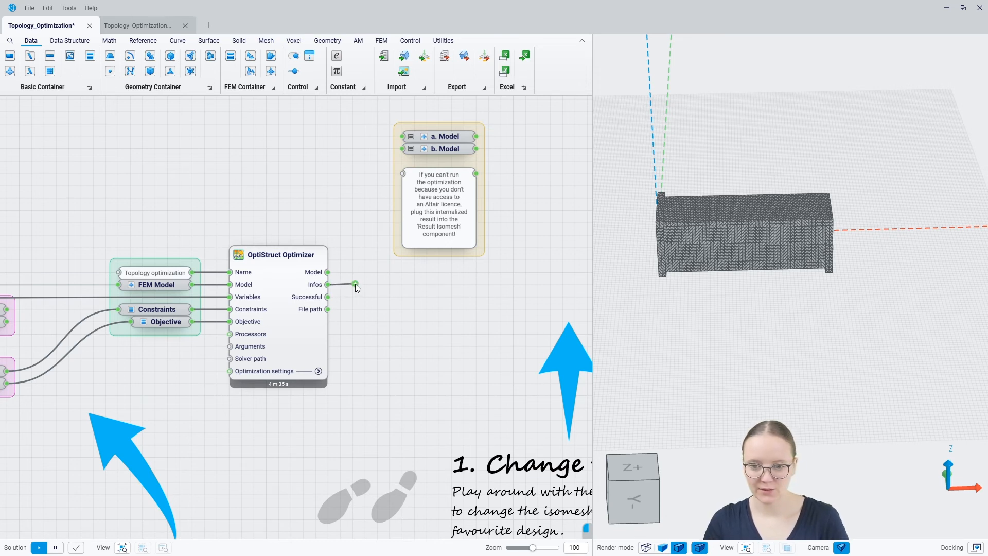
left_click(366, 336)
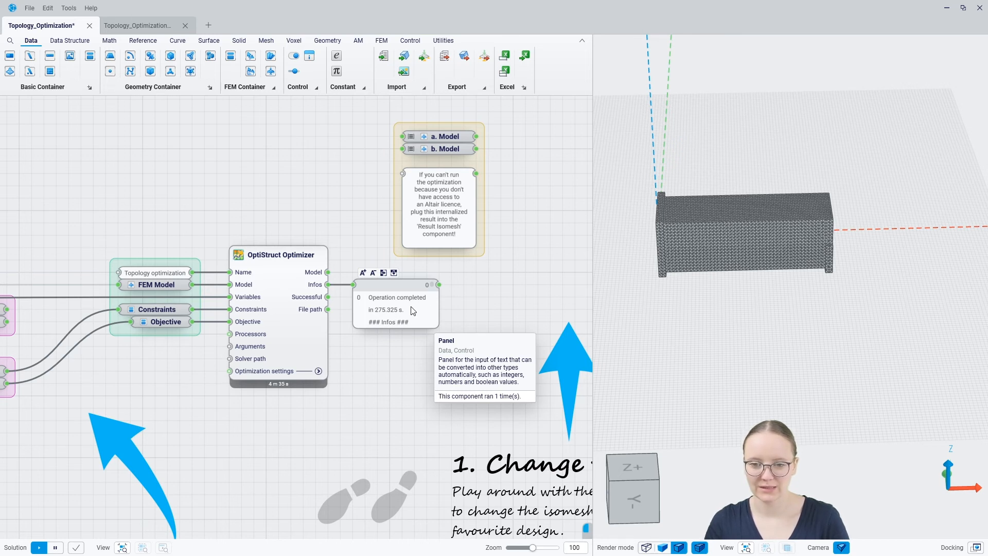
left_click_drag(329, 298, 354, 295)
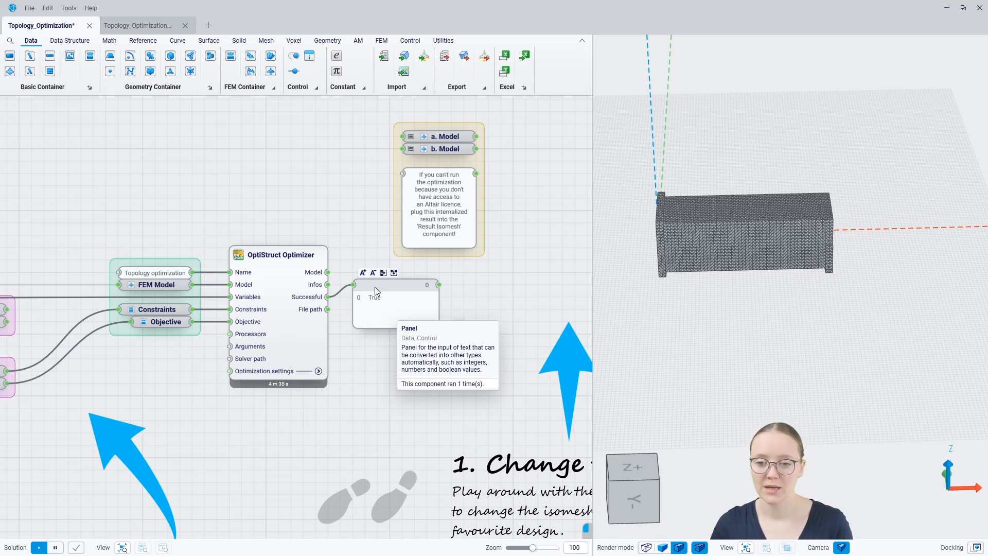
left_click_drag(376, 282, 378, 294)
left_click(383, 383)
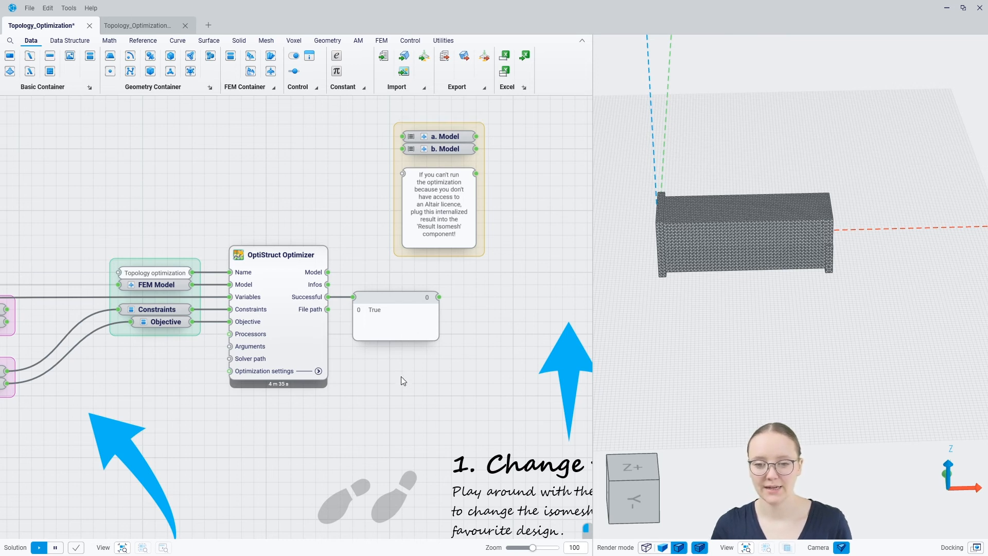
left_click(393, 298)
key("Delete")
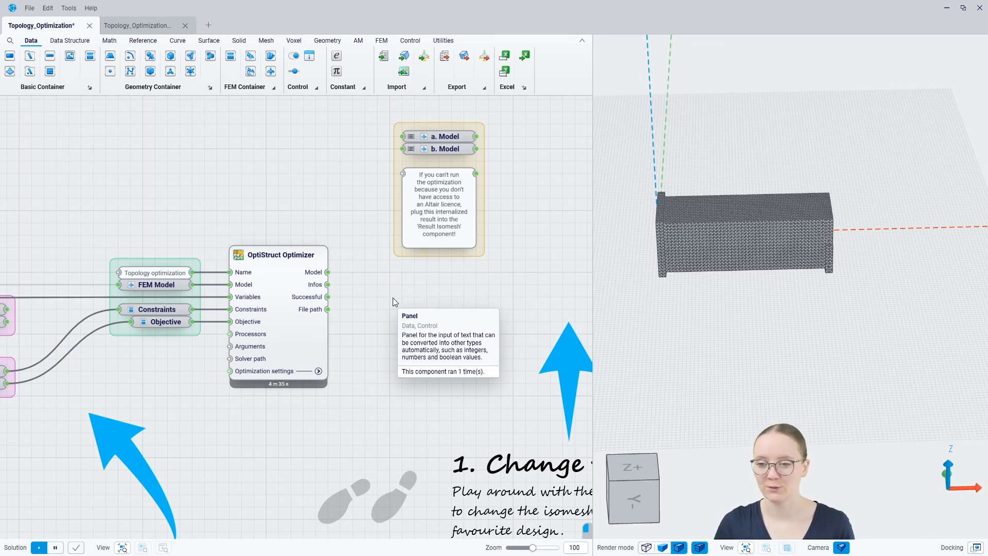
Hide the viewport previews of all components in the graph.
key("ctrl+a")
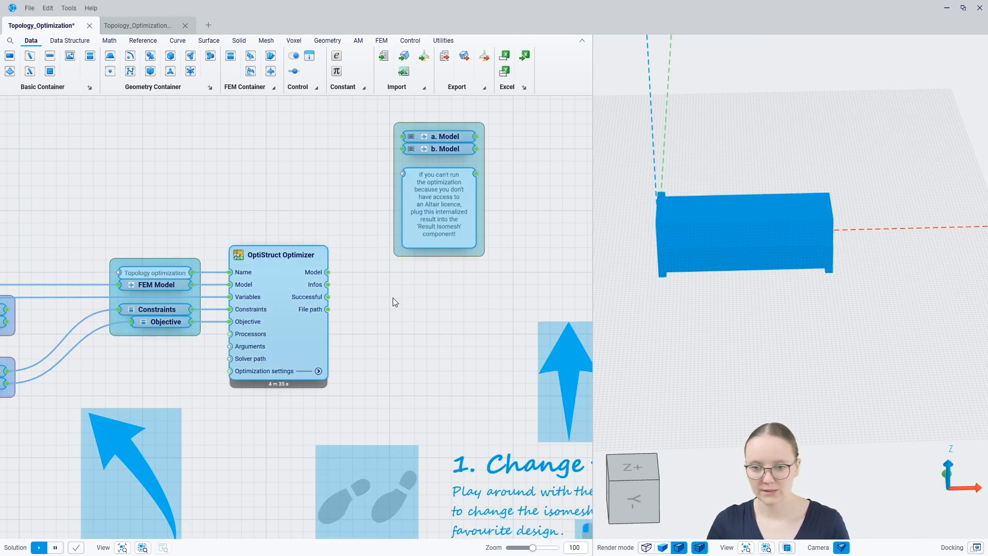
right_click(394, 297)
left_click(440, 389)
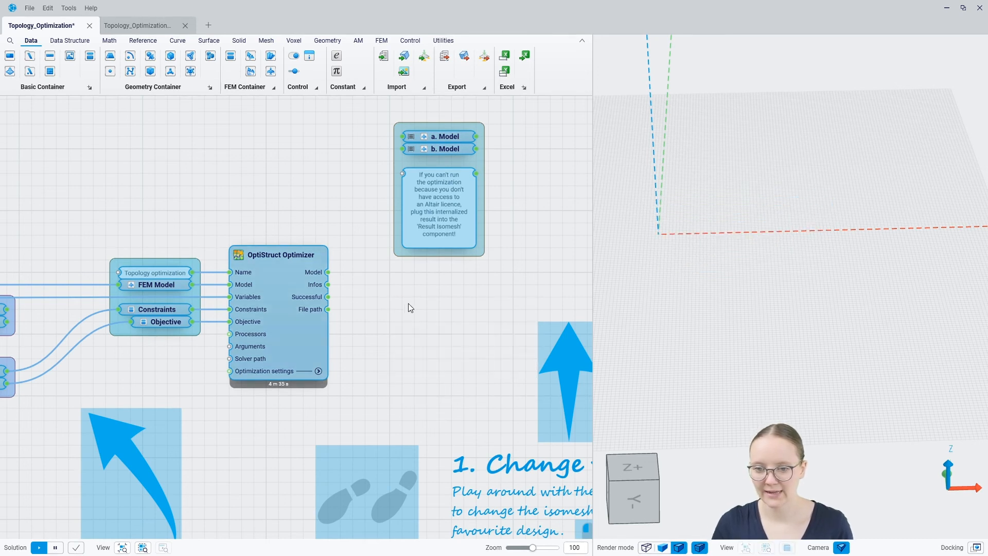
left_click(409, 306)
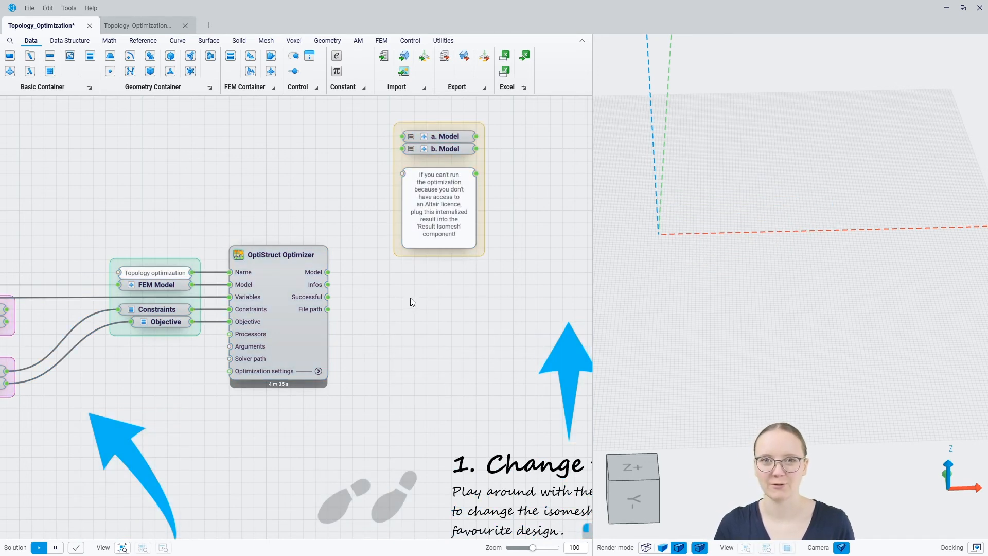
Add a Result Isomesh fed by the OptiStruct Optimizer's Model output.
right_click_drag(479, 337, 292, 344)
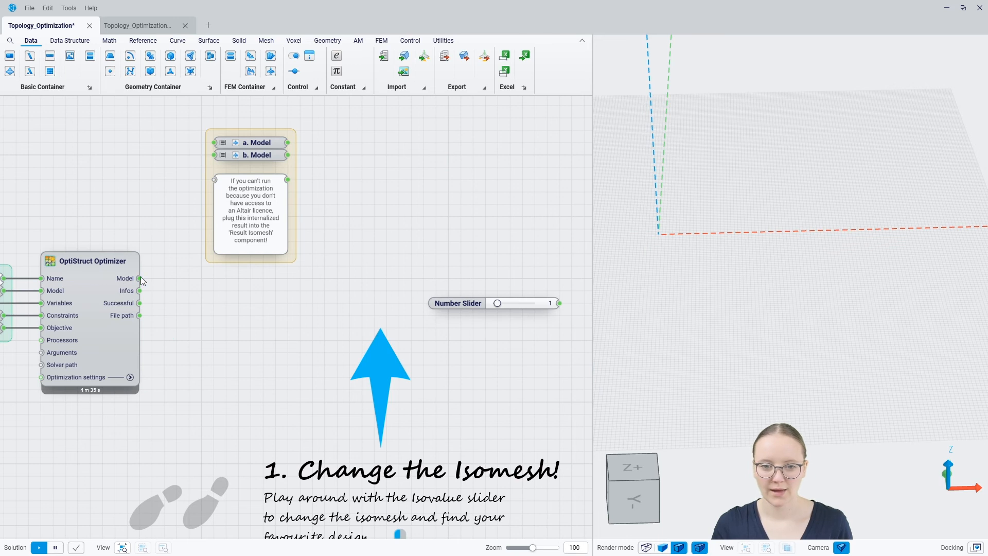
left_click_drag(141, 278, 354, 278)
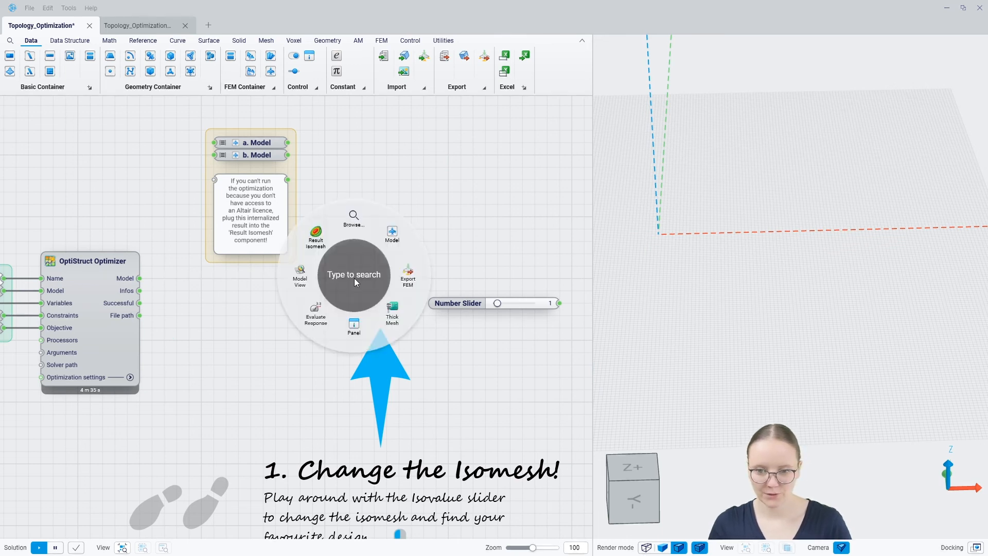
left_click(314, 232)
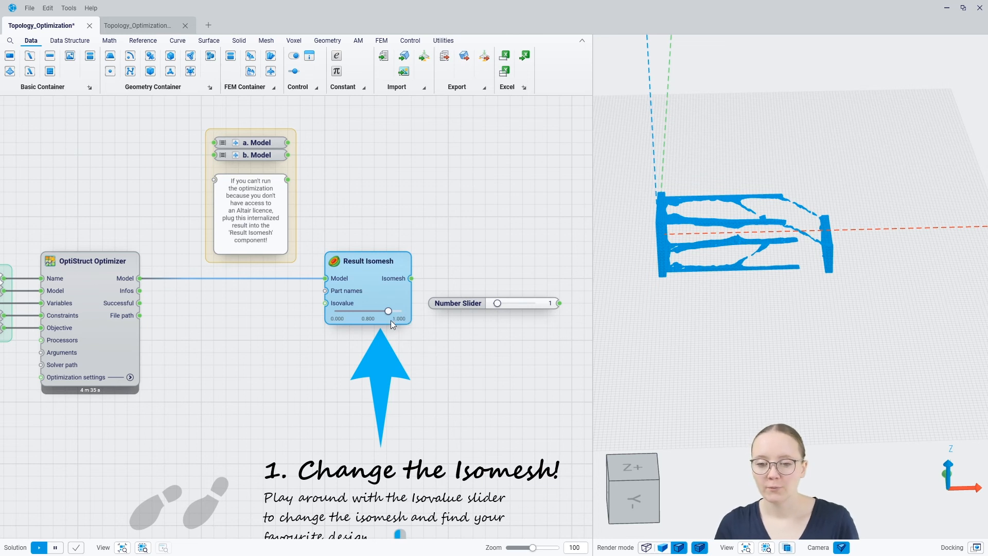
Lower the Result Isomesh Isovalue from 0.800 to 0.273.
left_click(686, 337)
scroll(677, 241, "up", 5)
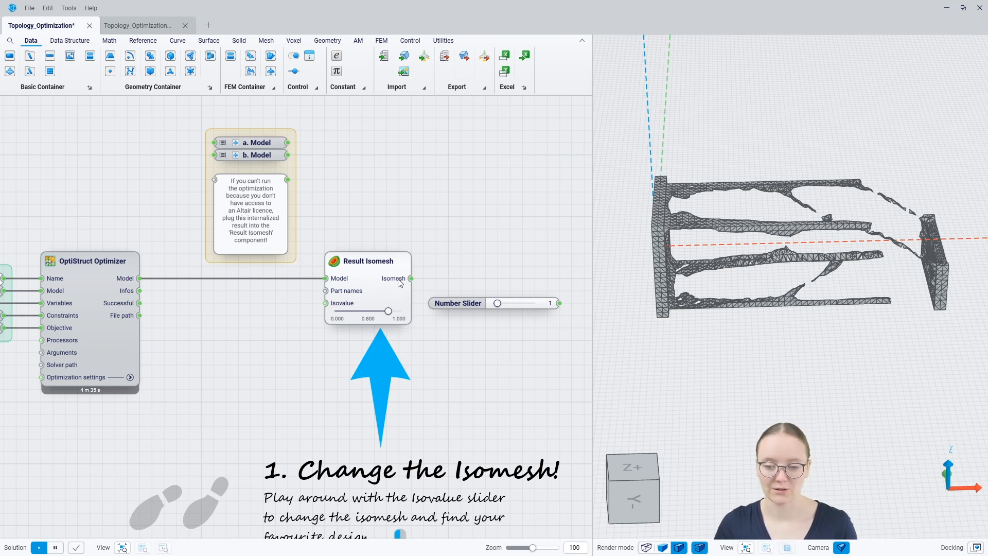
left_click_drag(388, 311, 362, 356)
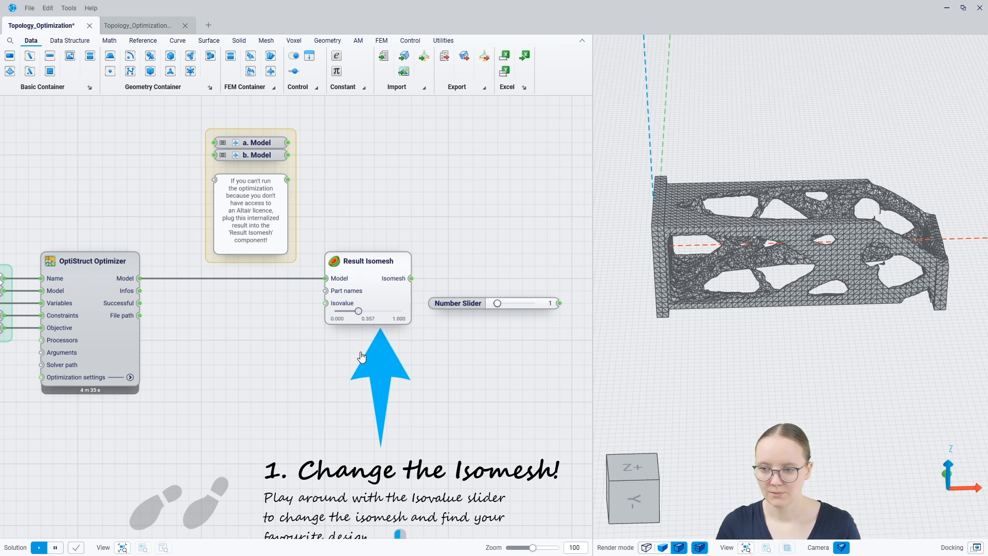
left_click_drag(362, 357, 356, 353)
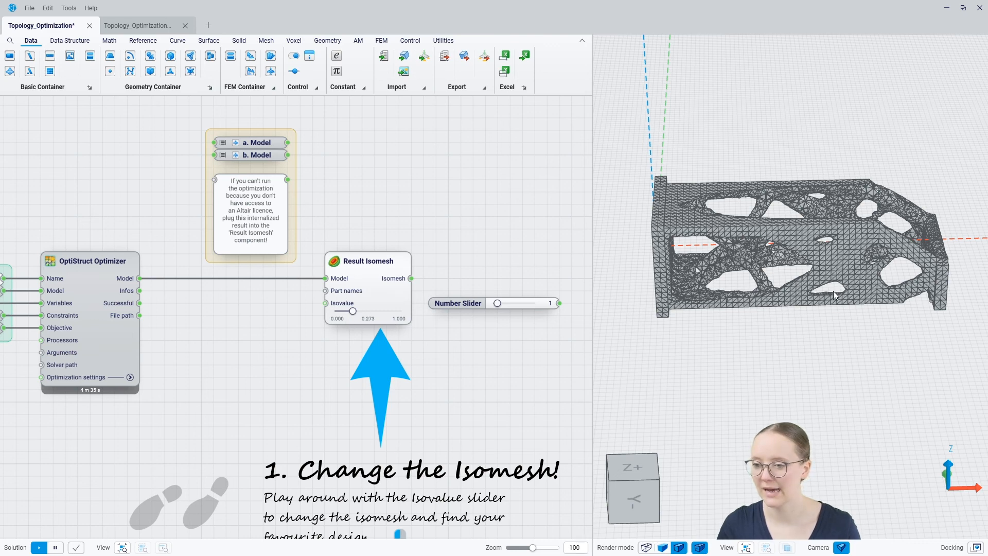
Orbit the 3D viewport to inspect the thickened bracket mesh from several angles.
mouse_move(835, 295)
middle_mouse_down()
mouse_move(811, 332)
mouse_move(836, 267)
mouse_move(826, 284)
middle_mouse_up()
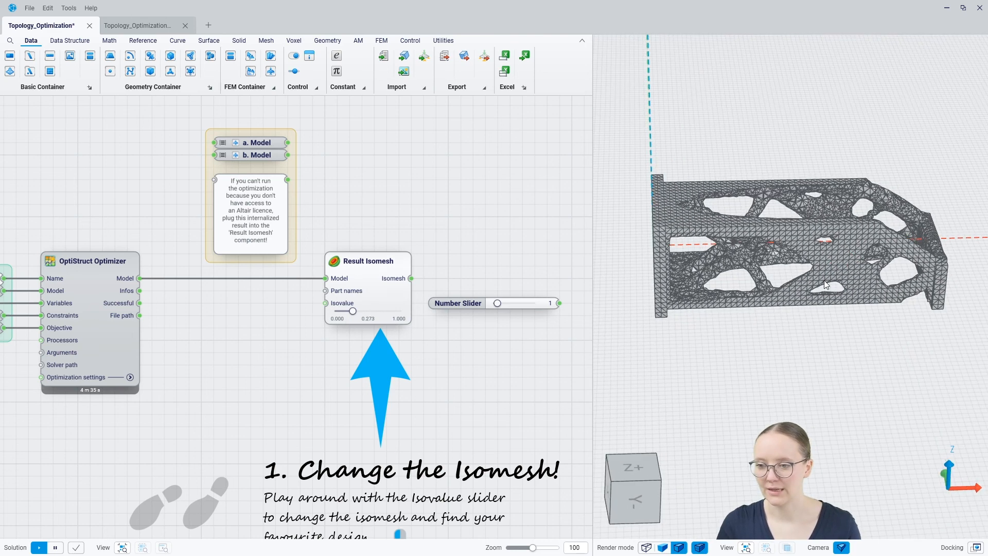
middle_click_drag(727, 307, 725, 286)
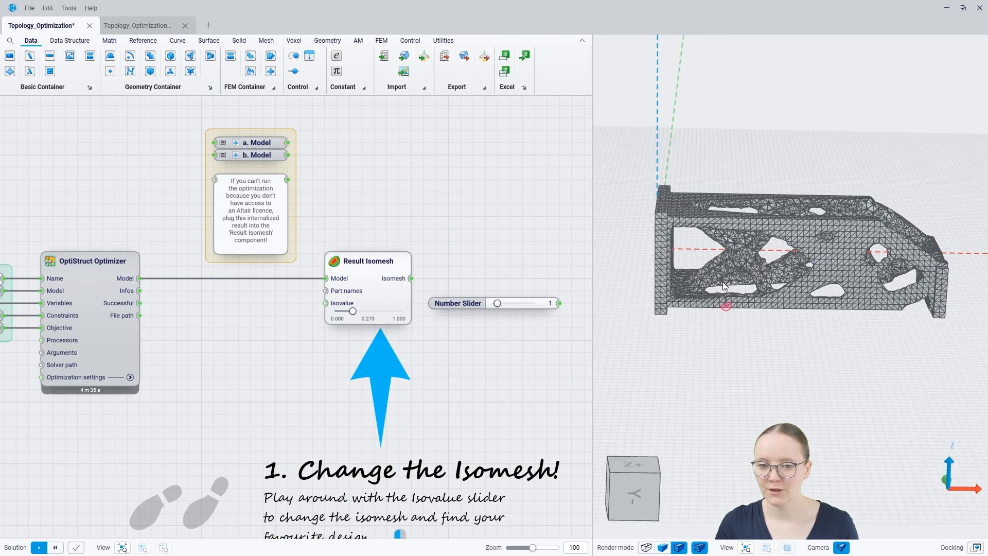
middle_click_drag(808, 261, 821, 264)
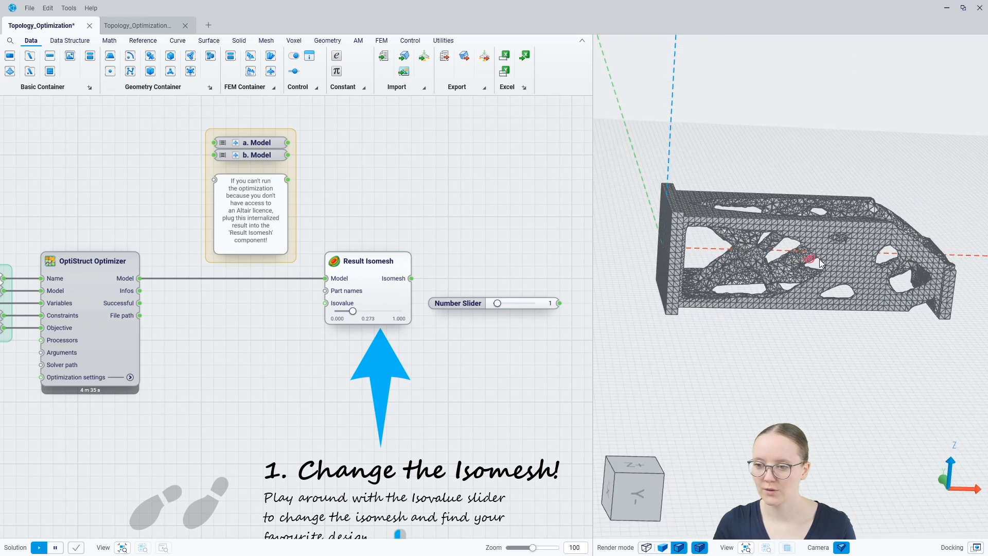
mouse_move(836, 299)
middle_mouse_down()
mouse_move(799, 279)
mouse_move(841, 307)
mouse_move(729, 311)
mouse_move(730, 301)
mouse_move(722, 310)
middle_mouse_up()
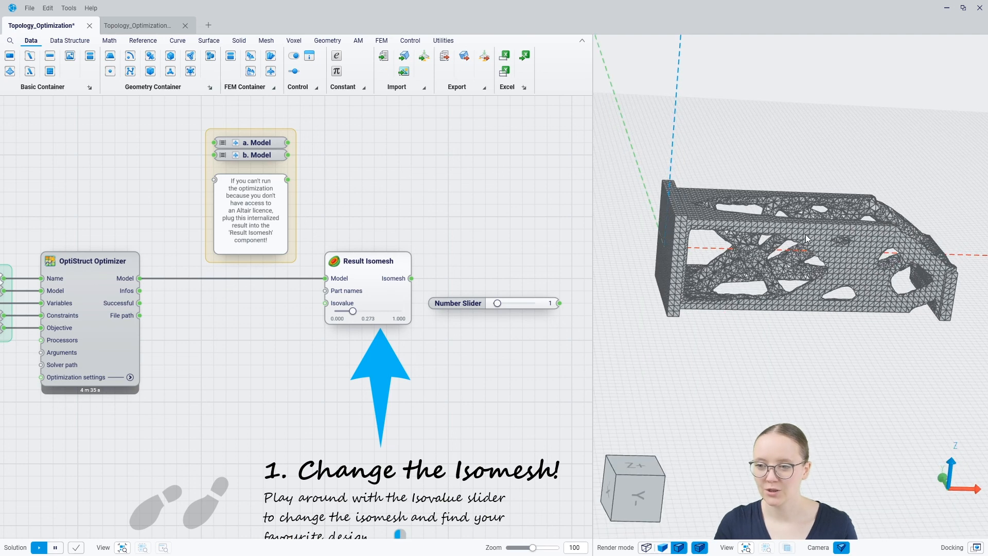
mouse_move(806, 233)
middle_mouse_down()
mouse_move(805, 279)
mouse_move(814, 262)
mouse_move(787, 268)
mouse_move(820, 265)
mouse_move(795, 237)
mouse_move(804, 231)
middle_mouse_up()
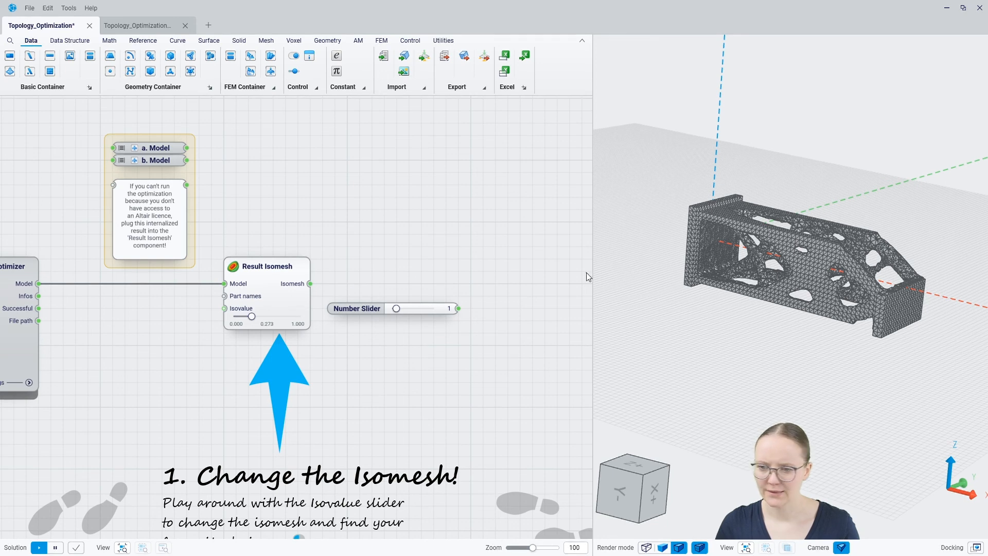
Add a Smooth Mesh component fed from the Isomesh output, found by searching 'smoo'.
scroll(759, 254, "up", 5)
mouse_move(847, 293)
middle_mouse_down()
mouse_move(836, 299)
mouse_move(855, 293)
middle_mouse_up()
middle_click_drag(462, 288, 328, 284)
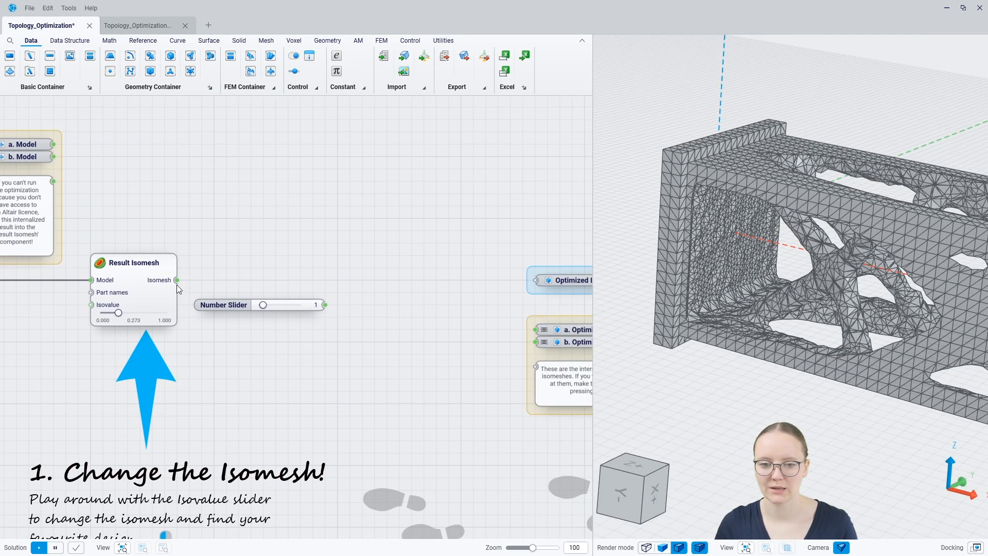
left_click_drag(340, 281, 380, 283)
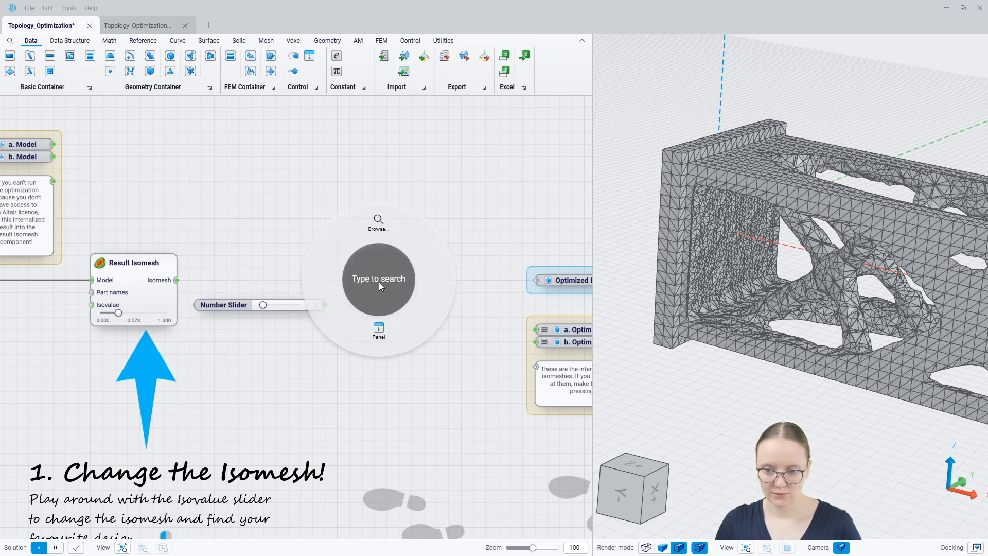
type("smoo")
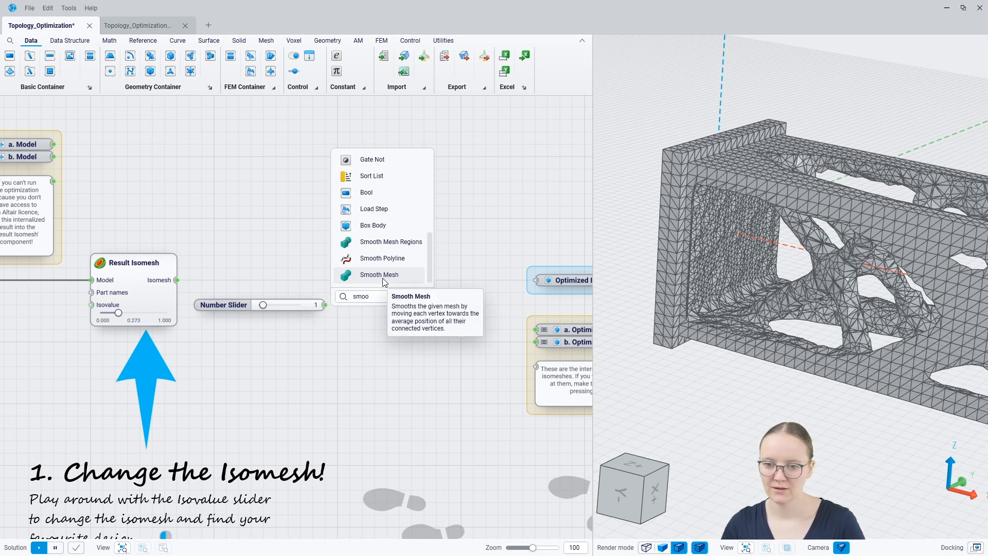
key("Return")
Wire the Number Slider into Smooth Mesh Strength and hide the raw Result Isomesh preview.
left_click_drag(325, 305, 369, 296)
left_click(155, 294)
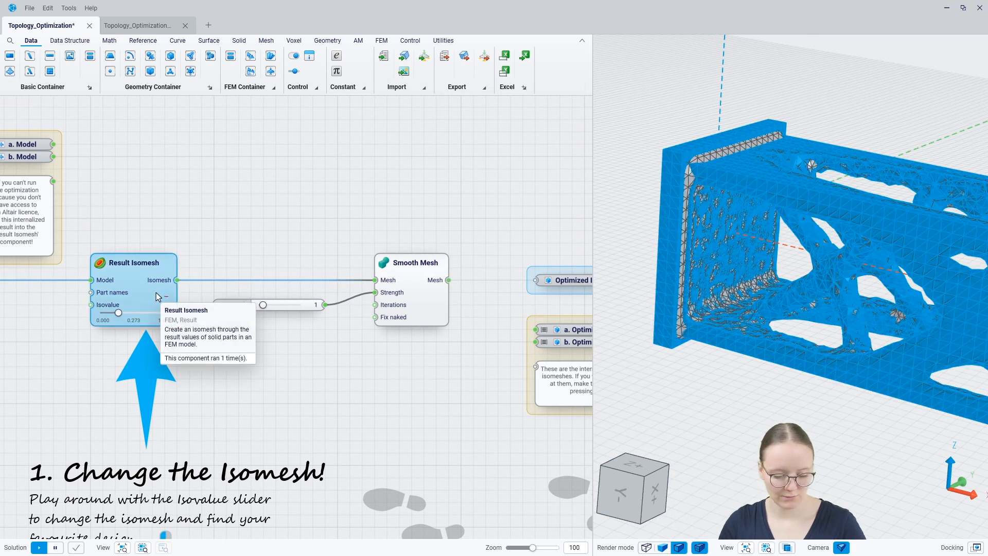
key("space")
scroll(718, 242, "down", 5)
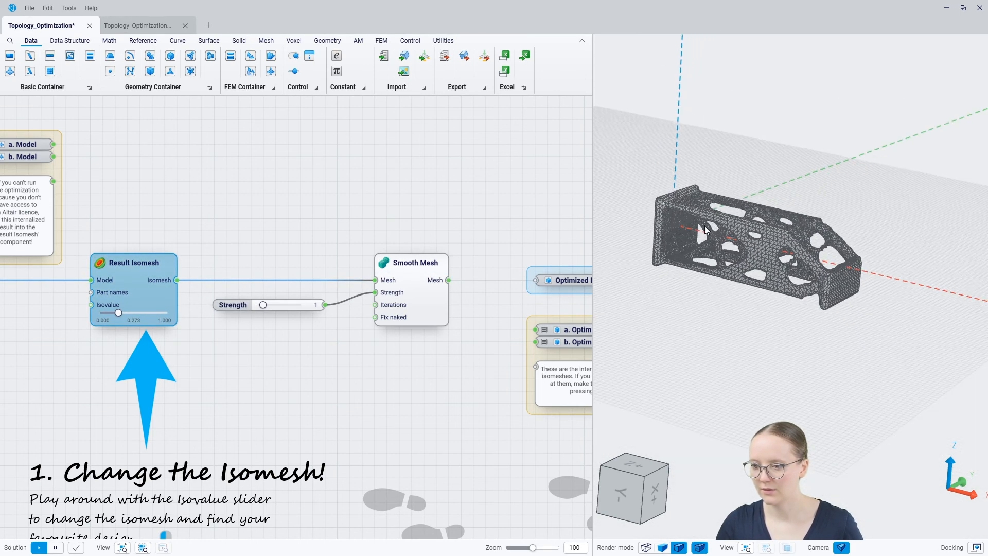
scroll(718, 242, "up", 5)
middle_click_drag(743, 234, 741, 208)
mouse_move(735, 335)
middle_mouse_down()
mouse_move(753, 329)
mouse_move(737, 328)
middle_mouse_up()
scroll(754, 323, "down", 5)
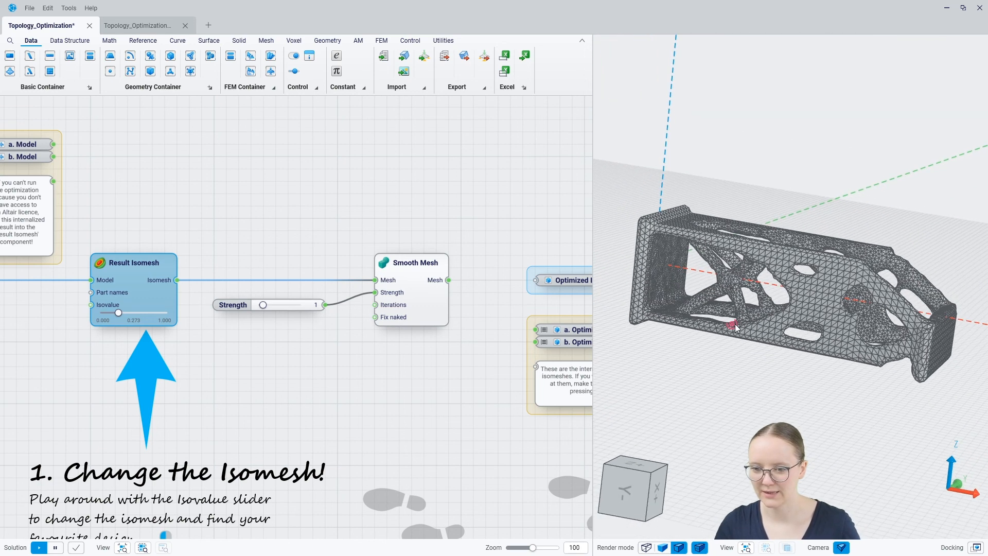
Pan the node graph to the Optimized Isomesh nodes and back to Result Isomesh.
left_click(429, 359)
right_click_drag(428, 359, 333, 336)
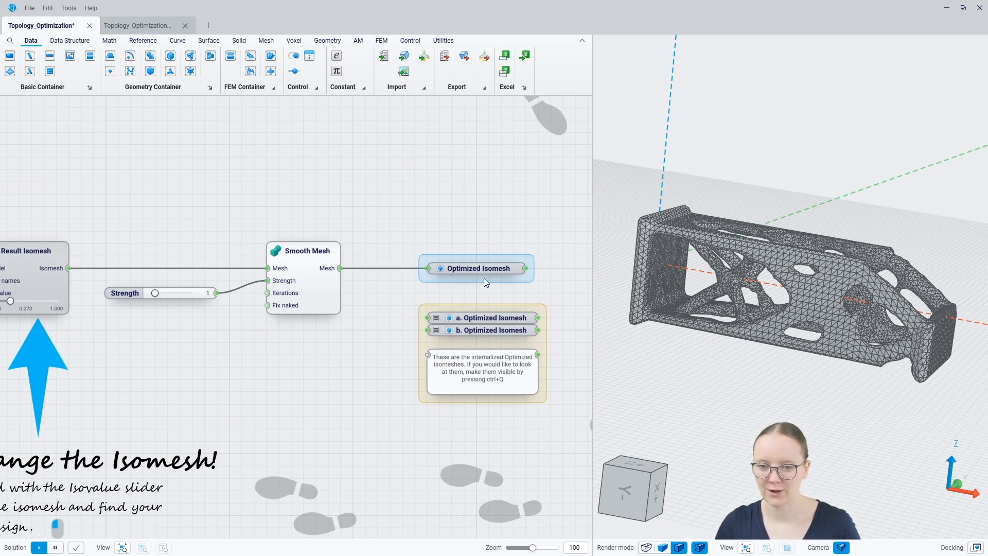
right_click_drag(199, 345, 302, 366)
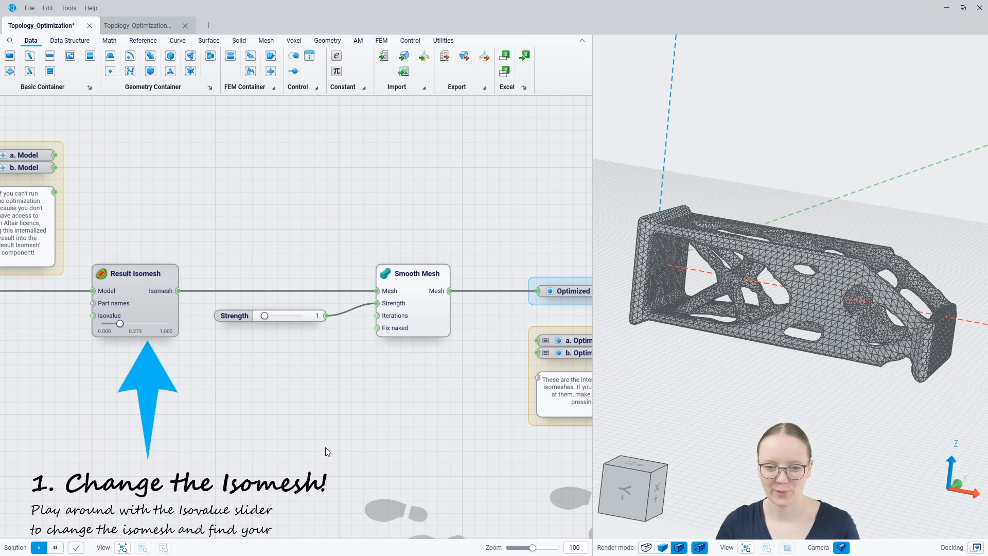
scroll(310, 408, "down", 4)
scroll(153, 282, "up", 4)
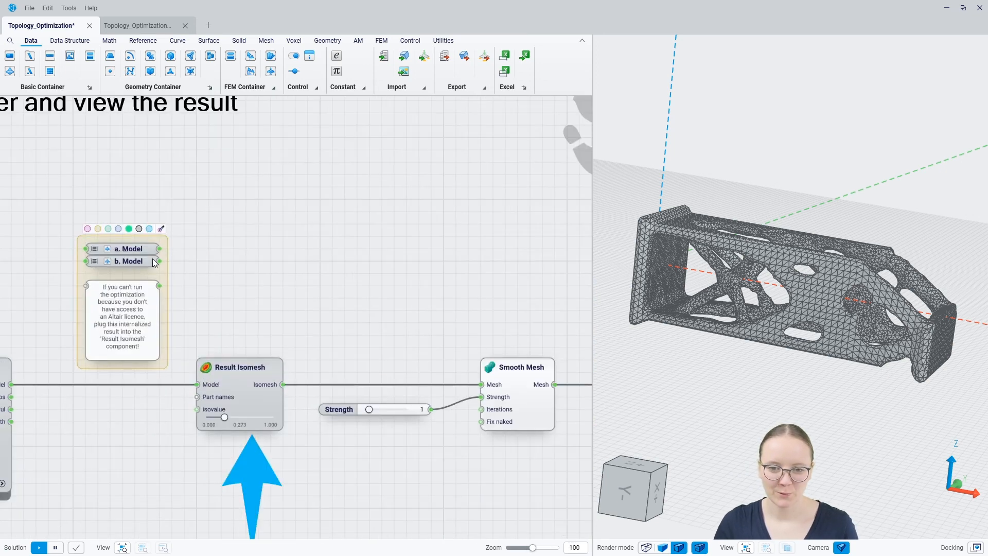
Connect the a. Model output to Result Isomesh's Model input and raise Isovalue to 0.392.
left_click_drag(160, 249, 198, 384)
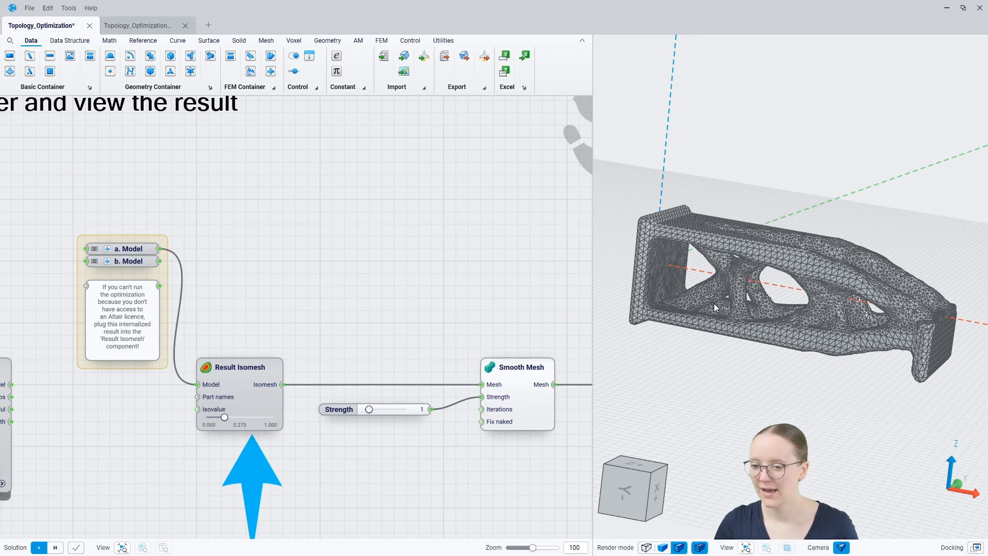
mouse_move(712, 304)
middle_mouse_down()
mouse_move(699, 320)
mouse_move(652, 335)
mouse_move(729, 296)
mouse_move(673, 335)
mouse_move(707, 306)
middle_mouse_up()
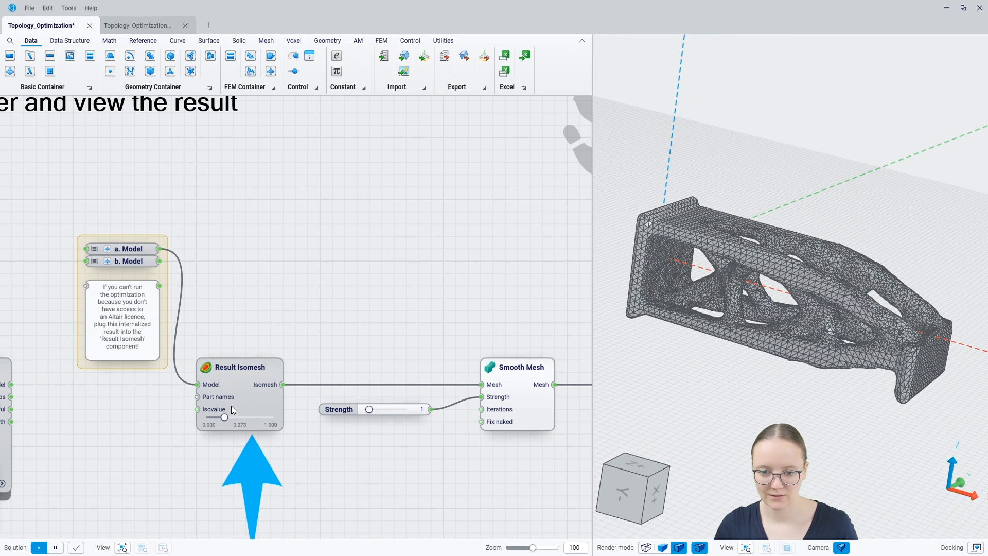
scroll(233, 411, "up", 3)
left_click_drag(227, 416, 243, 450)
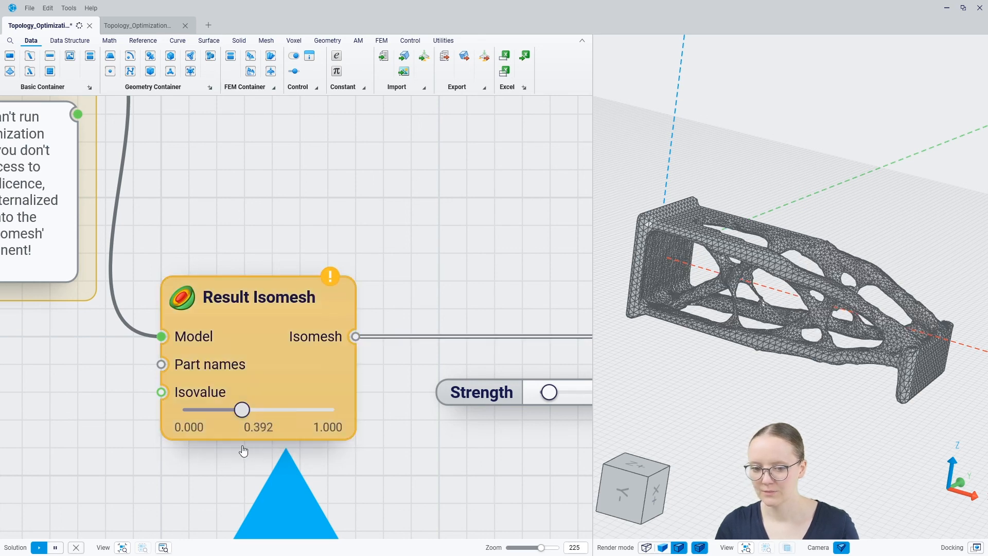